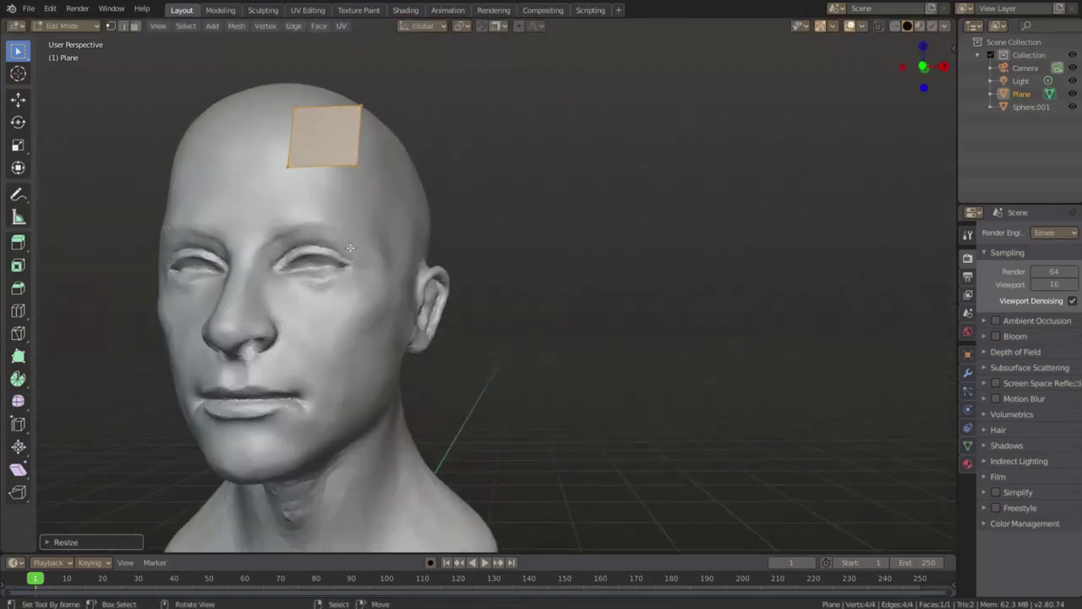
# Give the plane a new material with a light blue viewport colour and move it onto the forehead.
pyautogui.click(968, 463)
pyautogui.click(1023, 313)
pyautogui.scroll(-5, 1042, 411)
pyautogui.click(1019, 404)
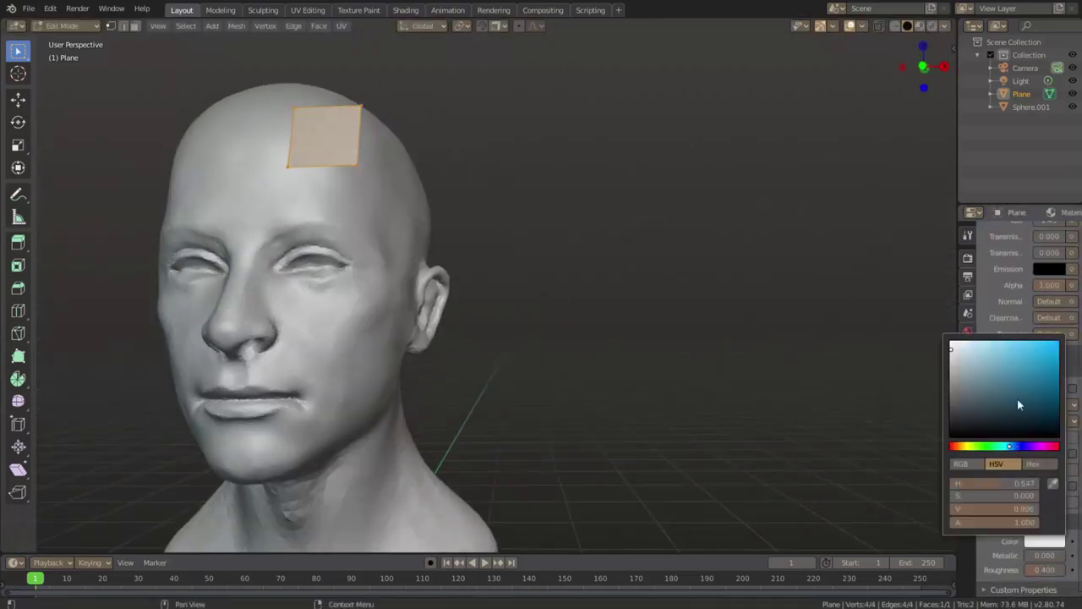
pyautogui.press('g')
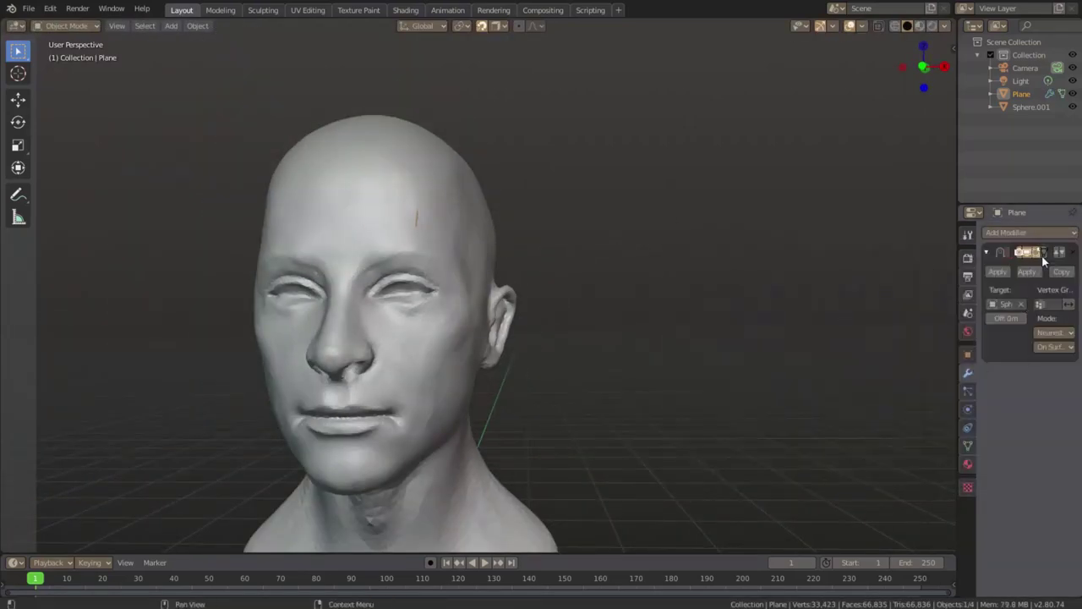
# Add a Subdivision Surface modifier and set the Shrinkwrap wrap mode to Above Surface.
pyautogui.click(1030, 231)
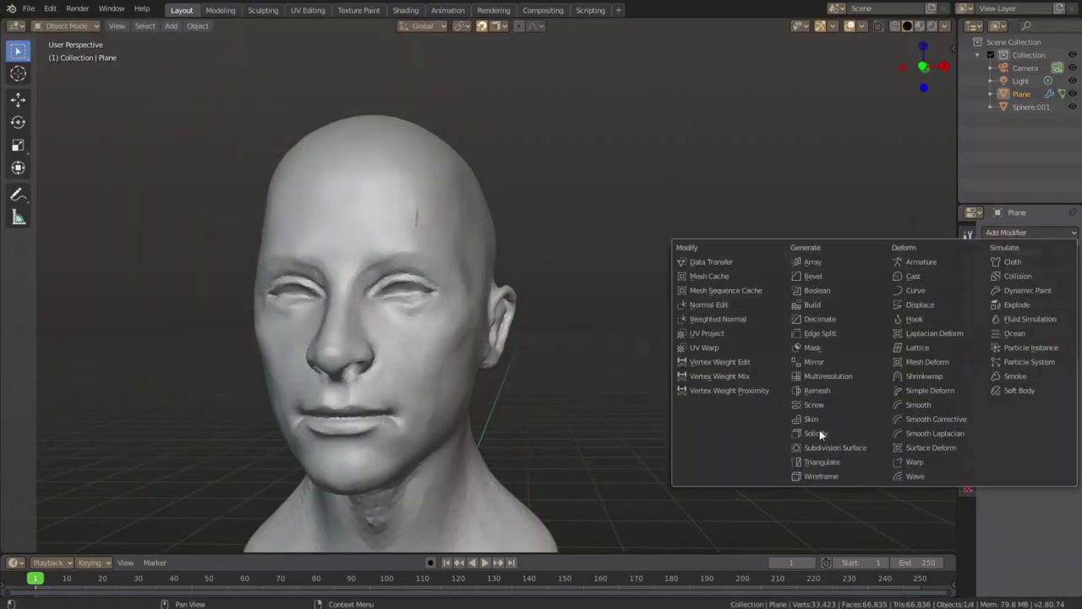
pyautogui.click(819, 430)
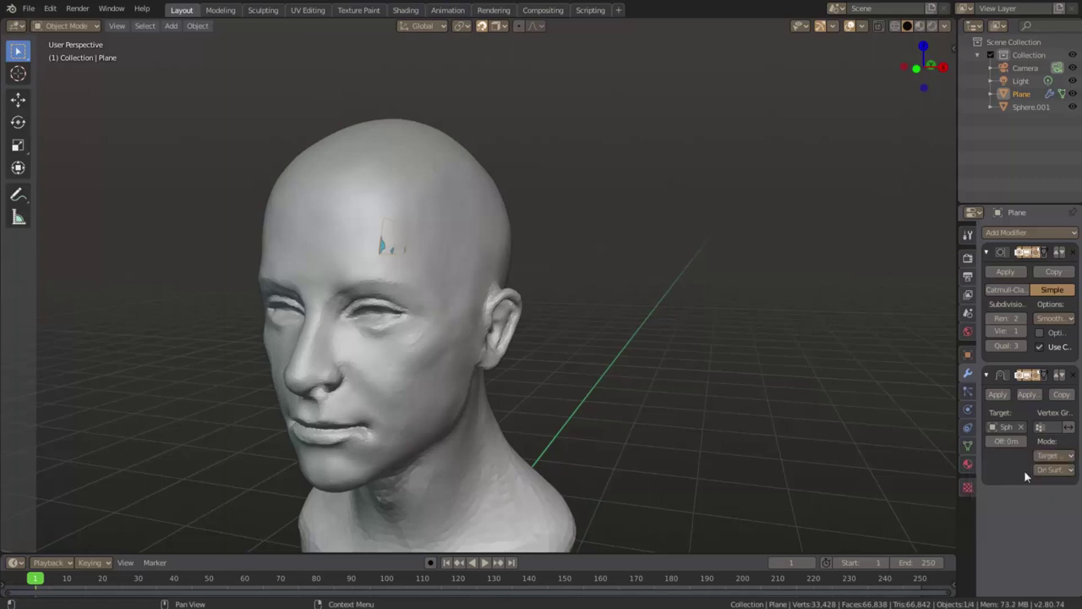
pyautogui.click(1011, 542)
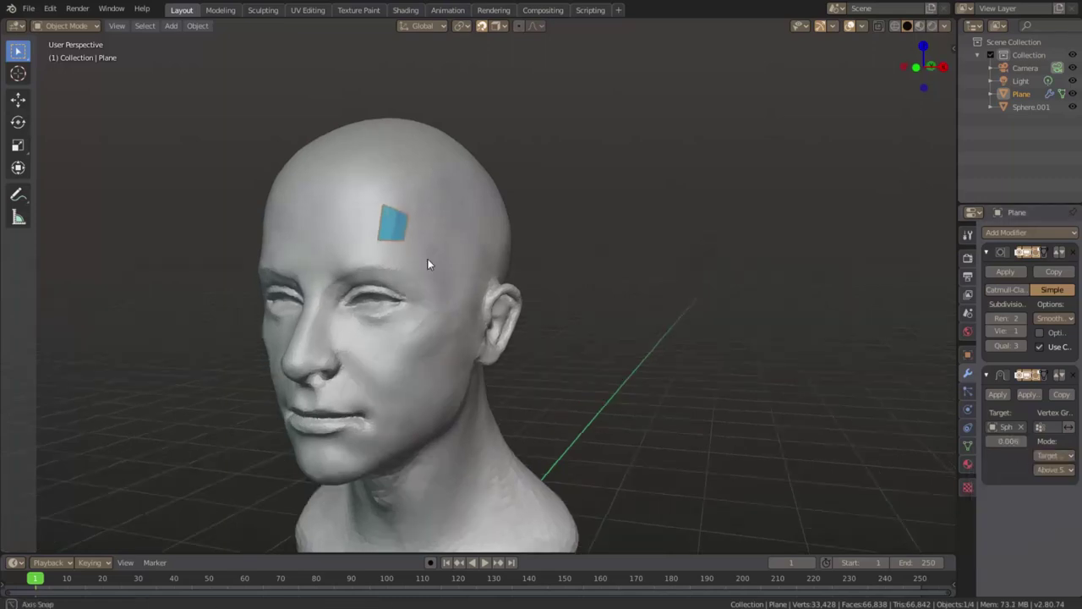
pyautogui.scroll(5, 428, 259)
pyautogui.moveTo(427, 258); pyautogui.dragTo(511, 329, button='middle')
# Add a Mirror modifier, move the plane to the forehead centre in Edit Mode and enable Clipping.
pyautogui.click(1014, 233)
pyautogui.click(813, 361)
pyautogui.press('Tab')
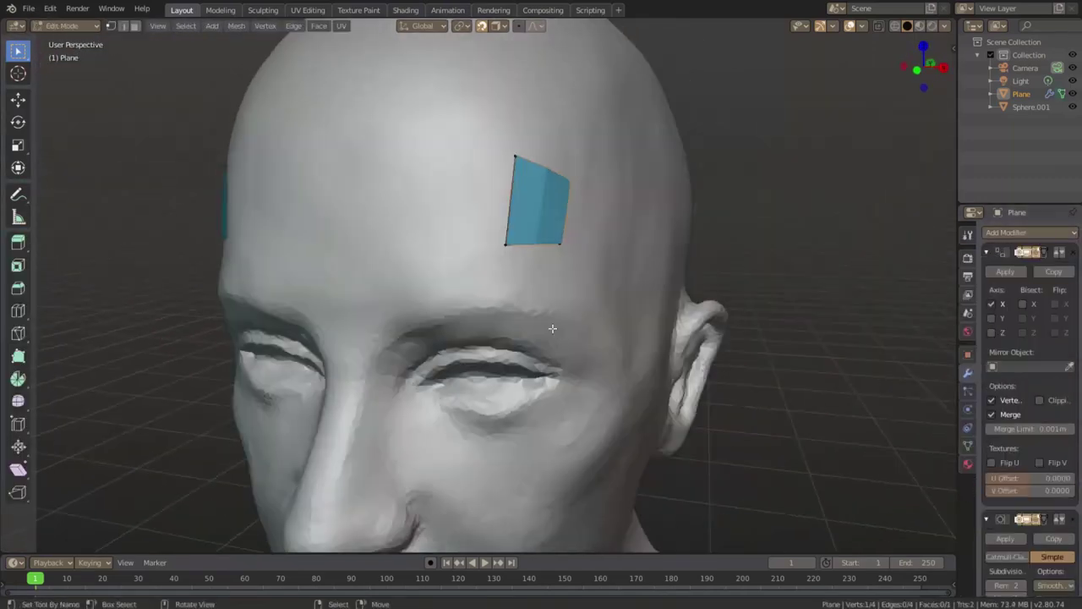
pyautogui.moveTo(592, 380)
pyautogui.mouseDown(button='middle')
pyautogui.moveTo(879, 459)
pyautogui.moveTo(677, 381)
pyautogui.mouseUp(button='middle')
pyautogui.press('g')
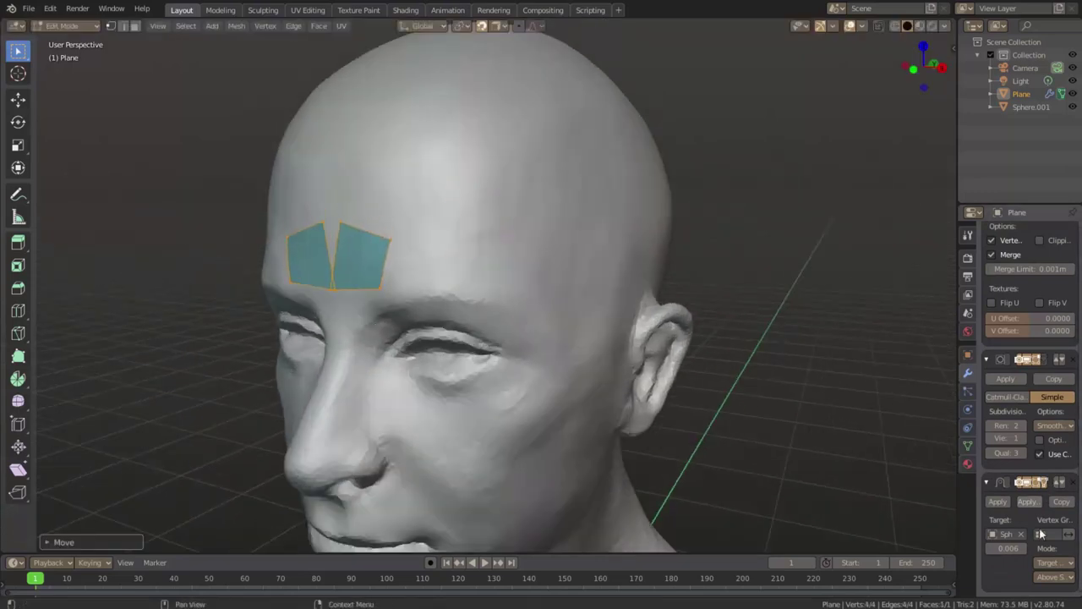
pyautogui.scroll(3, 1031, 423)
pyautogui.click(1043, 355)
pyautogui.moveTo(761, 338); pyautogui.dragTo(574, 248, button='middle')
pyautogui.moveTo(663, 275)
pyautogui.mouseDown(button='middle')
pyautogui.moveTo(542, 279)
pyautogui.moveTo(482, 242)
pyautogui.moveTo(542, 251)
pyautogui.mouseUp(button='middle')
pyautogui.scroll(2, 541, 280)
# Extrude a strip of faces along the ear's outer rim down to the lobe.
pyautogui.hotkey('shift', 'd')
pyautogui.scroll(2, 482, 242)
pyautogui.click(482, 242)
pyautogui.keyDown('ctrl'); pyautogui.rightClick(457, 269); pyautogui.keyUp('ctrl')
pyautogui.keyDown('ctrl'); pyautogui.rightClick(507, 216); pyautogui.keyUp('ctrl')
pyautogui.keyDown('ctrl'); pyautogui.rightClick(562, 196); pyautogui.keyUp('ctrl')
pyautogui.scroll(4, 541, 251)
pyautogui.scroll(-4, 541, 251)
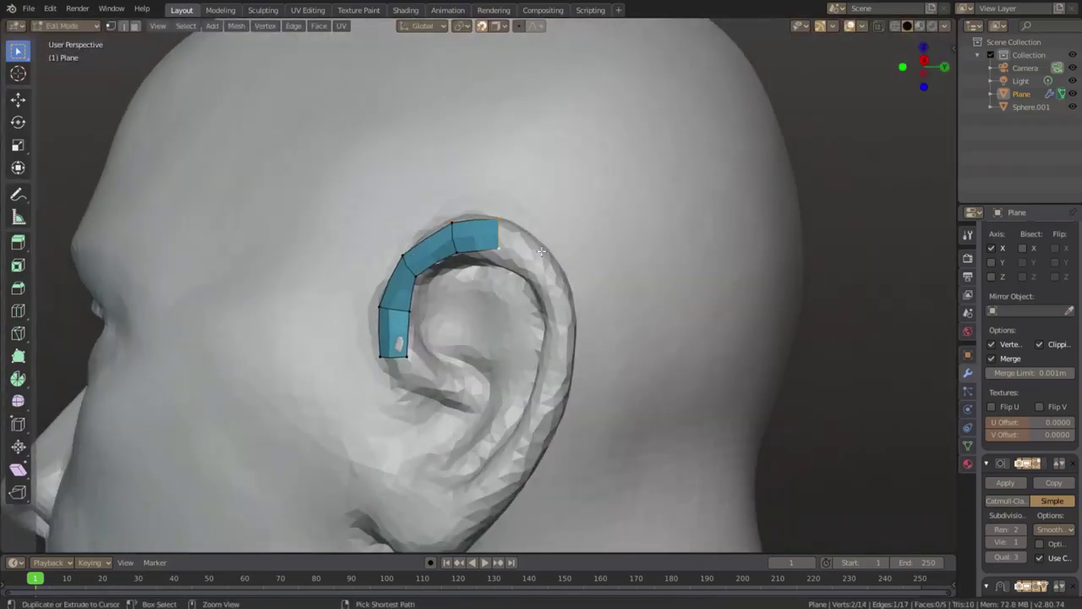
pyautogui.keyDown('ctrl'); pyautogui.rightClick(531, 461); pyautogui.keyUp('ctrl')
pyautogui.keyDown('ctrl'); pyautogui.rightClick(521, 525); pyautogui.keyUp('ctrl')
# Reposition the strip's vertices to fit the ear.
pyautogui.moveTo(520, 524); pyautogui.dragTo(541, 305, button='middle')
pyautogui.press('g')
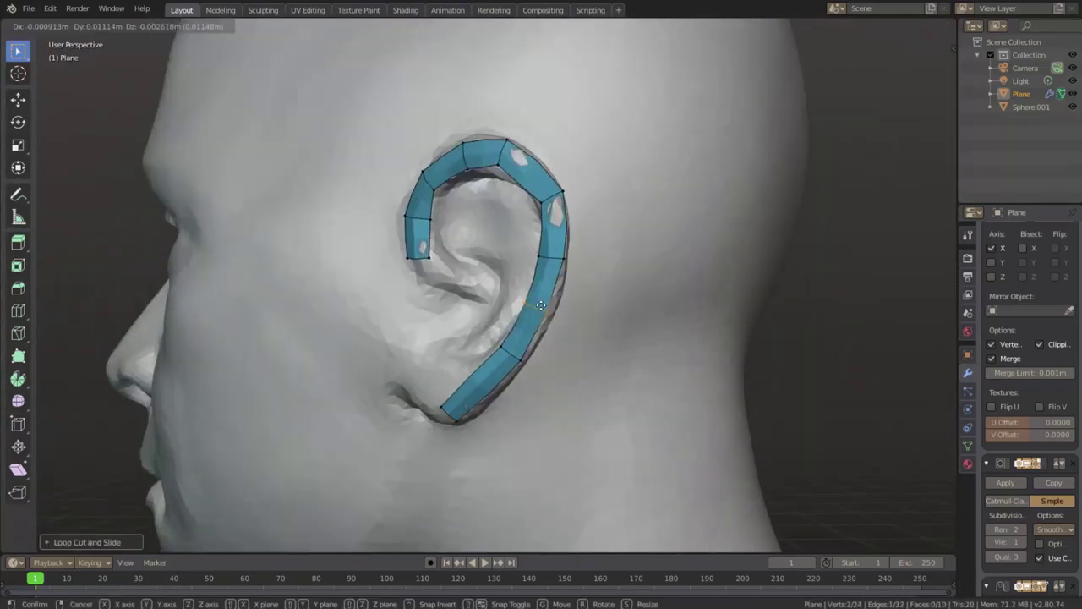
pyautogui.click(550, 264)
pyautogui.moveTo(551, 265); pyautogui.dragTo(435, 273, button='middle')
pyautogui.scroll(2, 379, 286)
# Extrude two more faces from the edge at the strip's end.
pyautogui.click(393, 244)
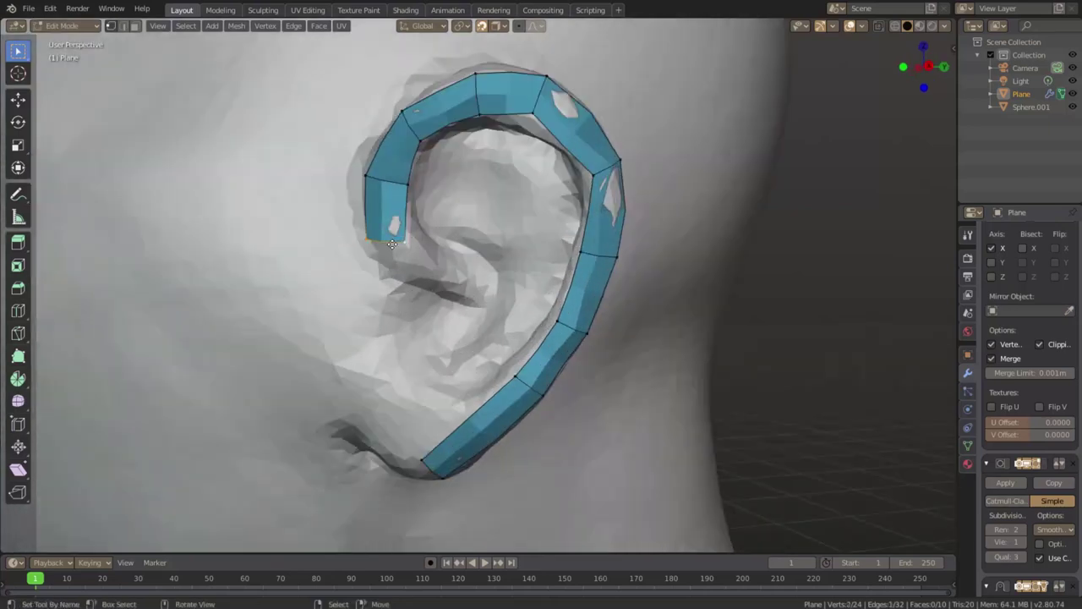
pyautogui.moveTo(375, 241); pyautogui.dragTo(415, 290, button='middle')
pyautogui.press('e')
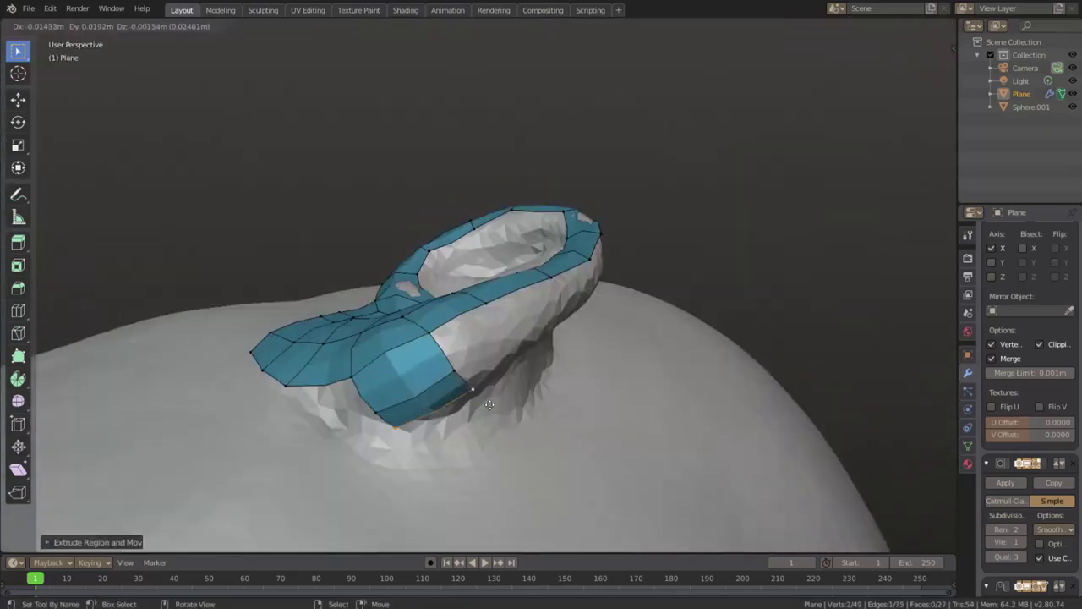
pyautogui.click(489, 405)
pyautogui.moveTo(488, 405); pyautogui.dragTo(529, 356, button='middle')
pyautogui.press('e')
pyautogui.moveTo(495, 176)
pyautogui.mouseDown(button='middle')
pyautogui.moveTo(491, 298)
pyautogui.moveTo(629, 196)
pyautogui.moveTo(432, 231)
pyautogui.mouseUp(button='middle')
# Extrude flaps at the ear's top and upper front, then merge their vertices.
pyautogui.press('e')
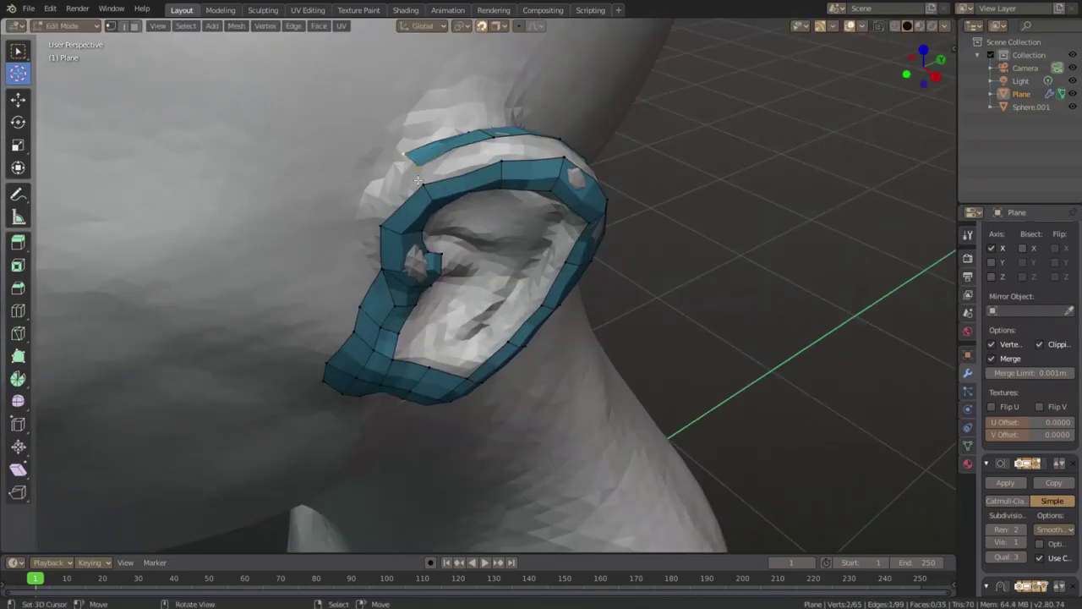
pyautogui.moveTo(417, 180); pyautogui.dragTo(397, 161, button='middle')
pyautogui.press('e')
pyautogui.click(364, 267)
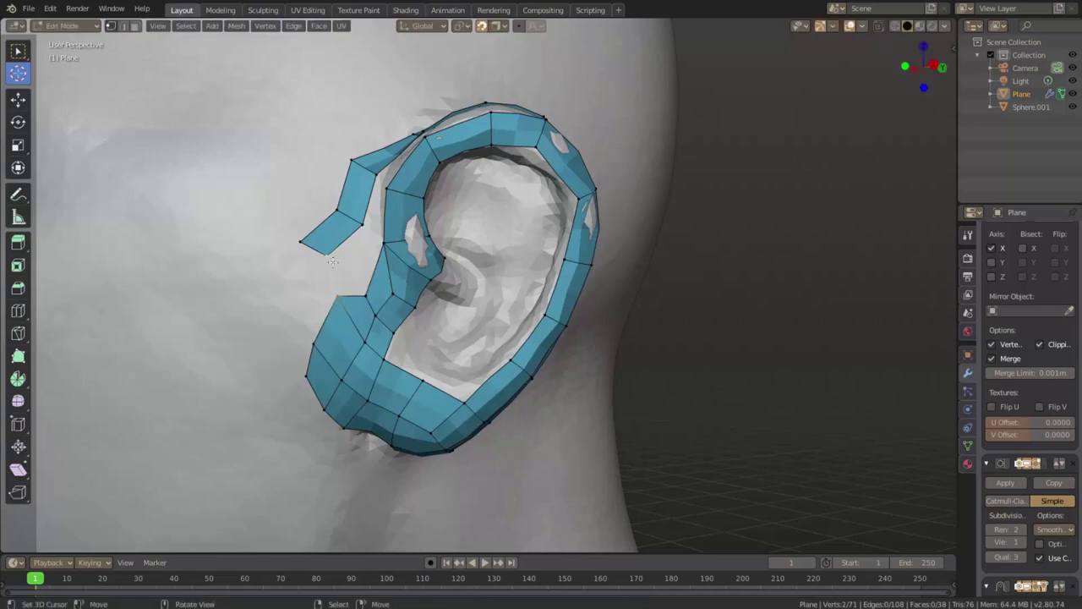
pyautogui.press('m')
pyautogui.click(519, 359)
pyautogui.moveTo(519, 359)
pyautogui.mouseDown(button='middle')
pyautogui.moveTo(459, 276)
pyautogui.moveTo(309, 295)
pyautogui.mouseUp(button='middle')
# Extrude further faces behind the ear and push the region outward.
pyautogui.press('e')
pyautogui.moveTo(360, 357)
pyautogui.mouseDown(button='middle')
pyautogui.moveTo(259, 462)
pyautogui.moveTo(592, 236)
pyautogui.mouseUp(button='middle')
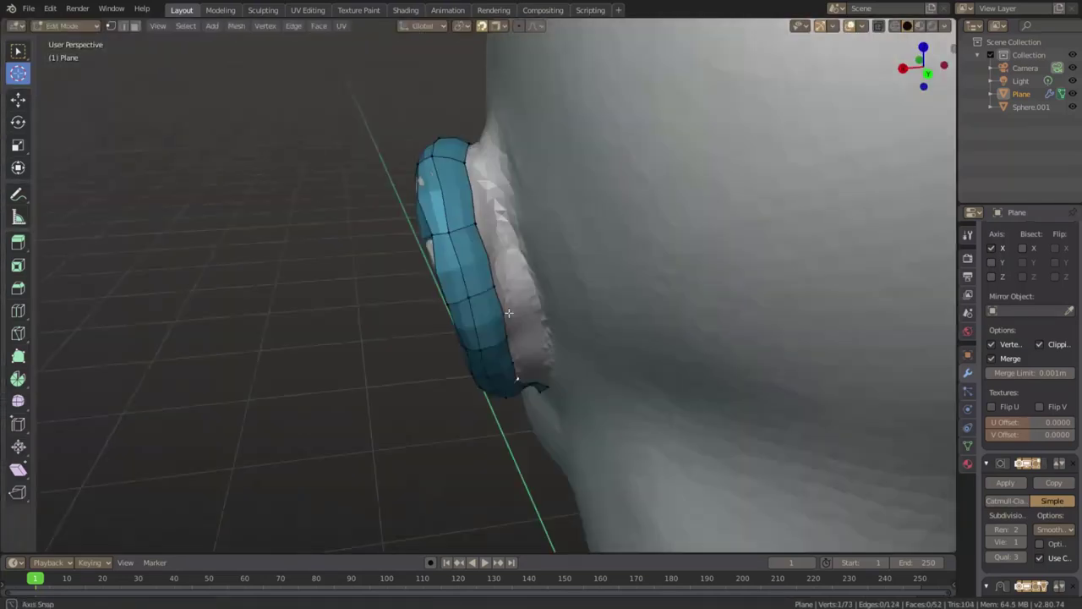
pyautogui.press('e')
pyautogui.click(636, 207)
pyautogui.moveTo(636, 206); pyautogui.dragTo(654, 252, button='middle')
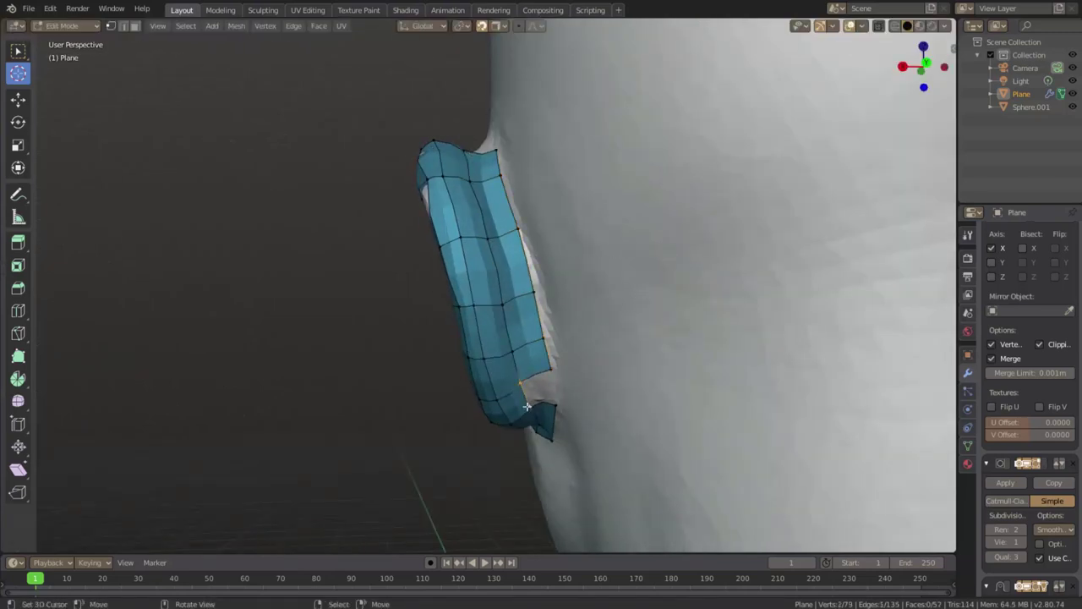
# Fill two new faces from edges and move each into place on the ear.
pyautogui.press('f')
pyautogui.press('g')
pyautogui.moveTo(526, 407)
pyautogui.mouseDown(button='middle')
pyautogui.moveTo(525, 202)
pyautogui.moveTo(446, 142)
pyautogui.mouseUp(button='middle')
pyautogui.click(508, 207)
pyautogui.press('f')
pyautogui.press('g')
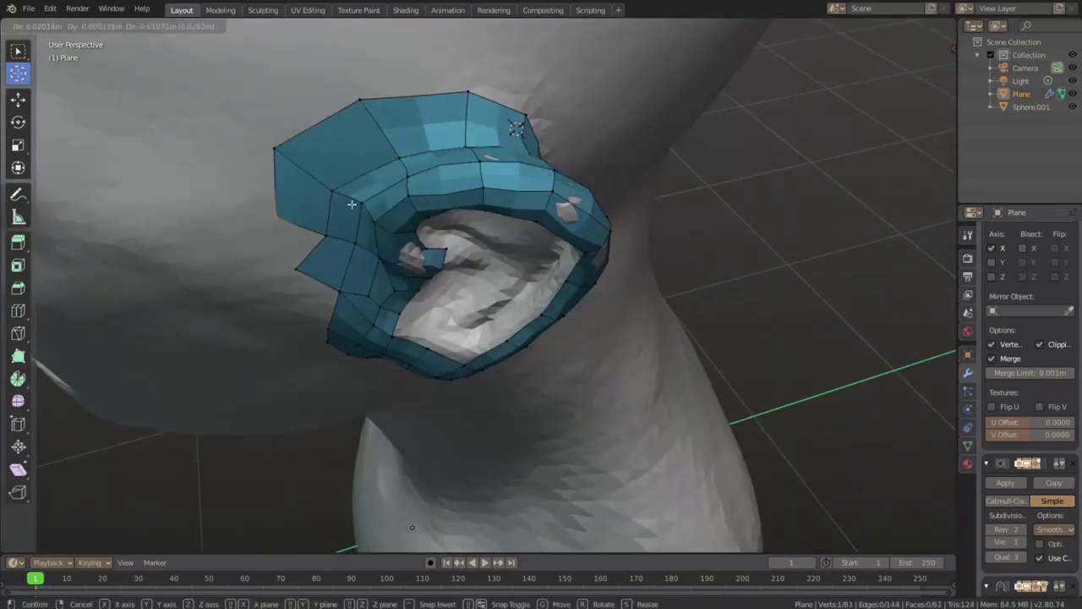
pyautogui.click(352, 204)
pyautogui.moveTo(351, 204); pyautogui.dragTo(423, 254, button='middle')
pyautogui.scroll(-5, 454, 282)
pyautogui.scroll(5, 454, 282)
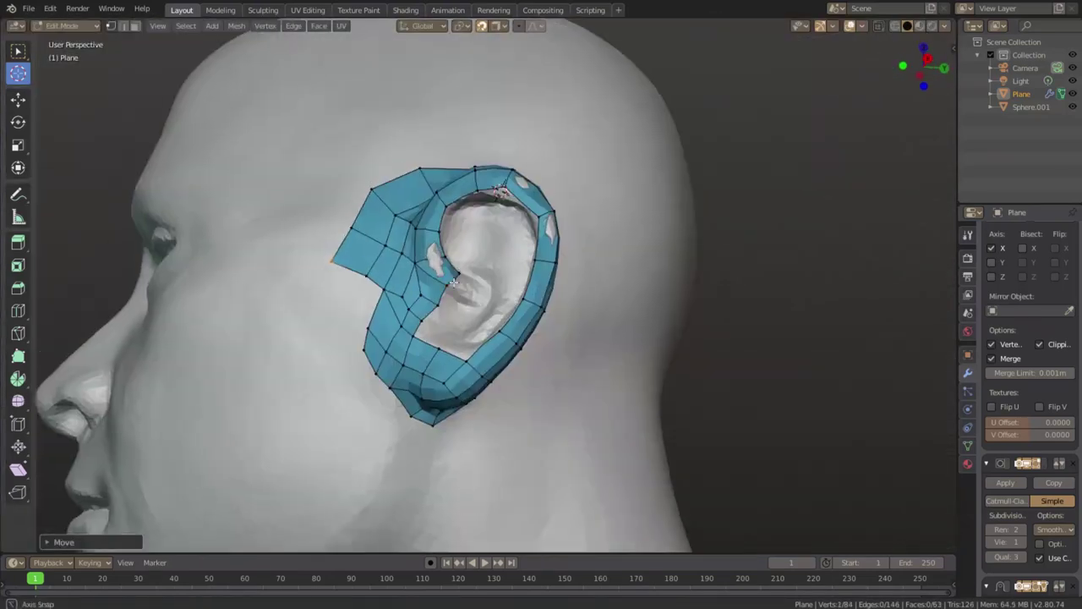
# Add an edge loop through the ear mesh and select the inner rim loop.
pyautogui.hotkey('ctrl', 'r')
pyautogui.moveTo(510, 302); pyautogui.dragTo(524, 311, button='middle')
pyautogui.click(524, 311)
pyautogui.click(470, 285)
pyautogui.moveTo(470, 285); pyautogui.dragTo(454, 265, button='middle')
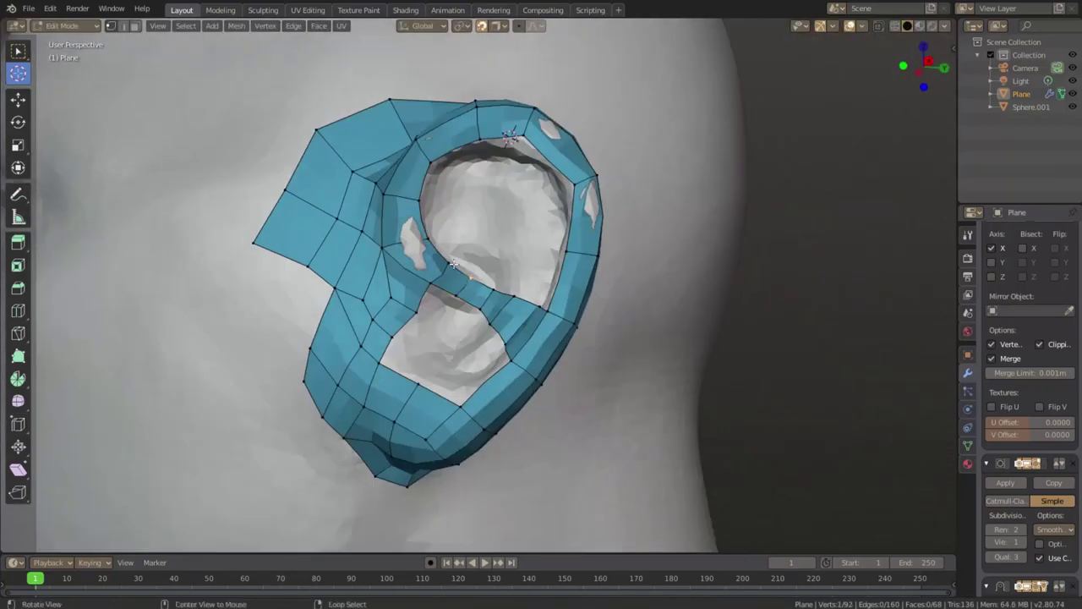
pyautogui.keyDown('alt'); pyautogui.click(475, 295); pyautogui.keyUp('alt')
# Extrude the inner rim loop and scale it inward.
pyautogui.press('e')
pyautogui.press('s')
pyautogui.click(657, 309)
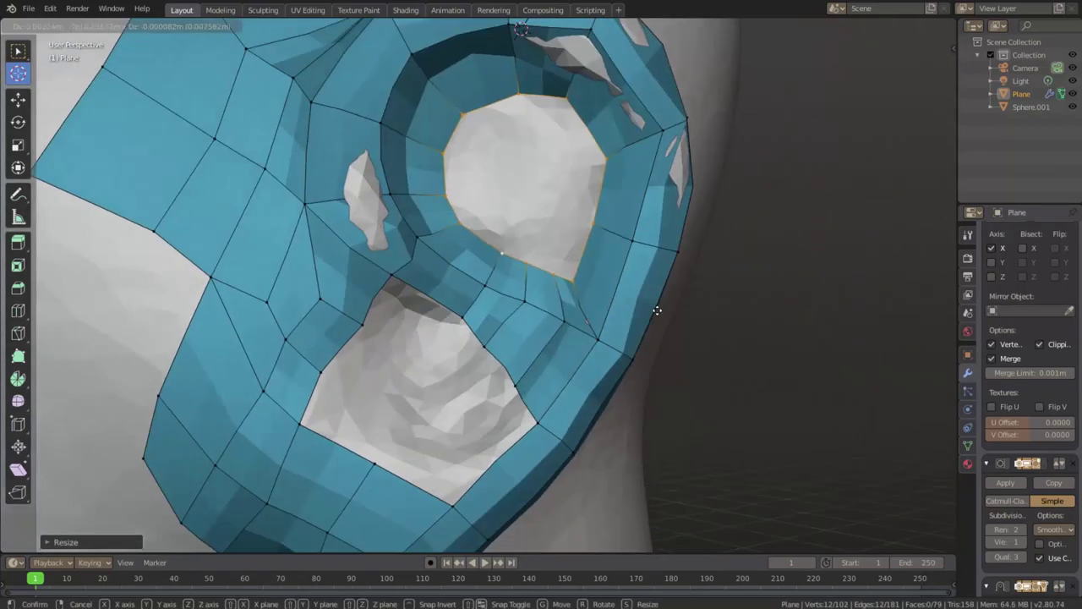
pyautogui.scroll(3, 599, 310)
pyautogui.moveTo(599, 310)
pyautogui.mouseDown(button='middle')
pyautogui.moveTo(541, 169)
pyautogui.moveTo(566, 336)
pyautogui.mouseUp(button='middle')
# Move a vertex at the ear hole and merge the selected vertices at their center.
pyautogui.click(530, 133)
pyautogui.press('g')
pyautogui.scroll(3, 564, 193)
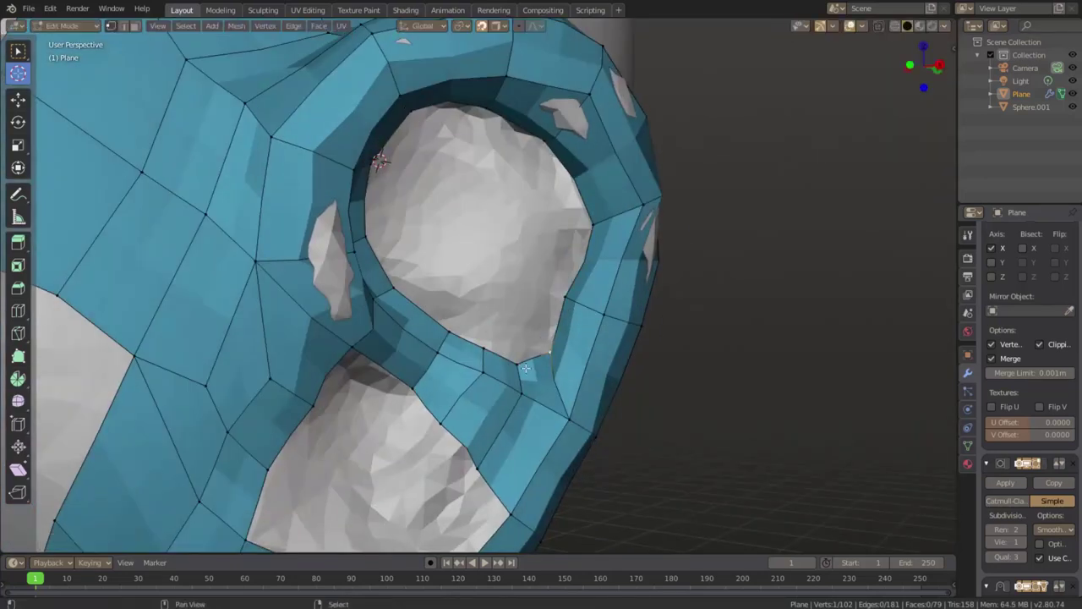
pyautogui.rightClick(525, 368)
pyautogui.press('m')
pyautogui.click(747, 326)
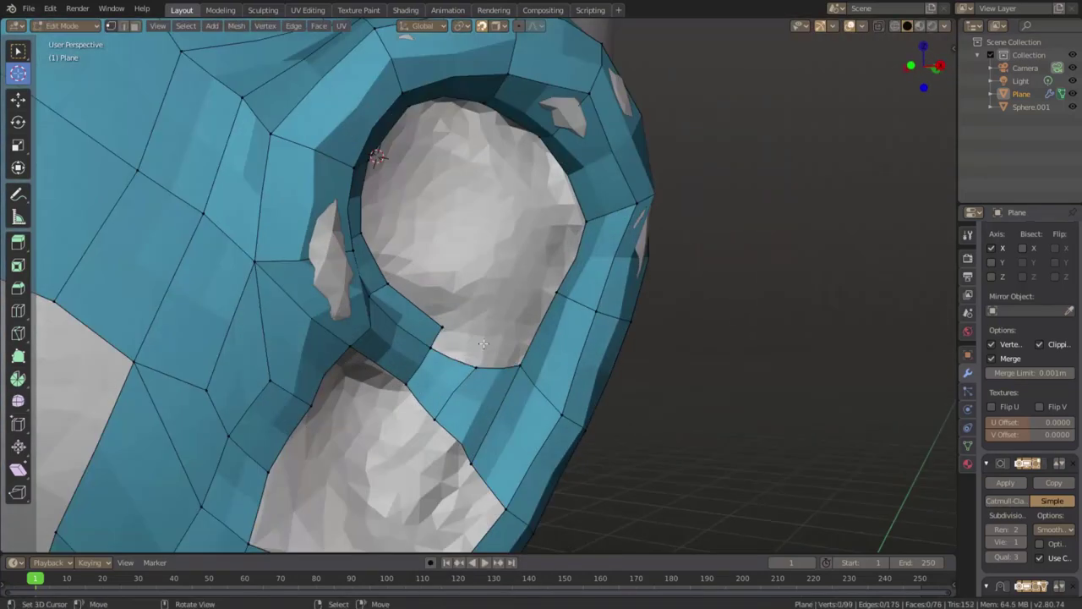
pyautogui.moveTo(460, 330); pyautogui.dragTo(470, 368, button='middle')
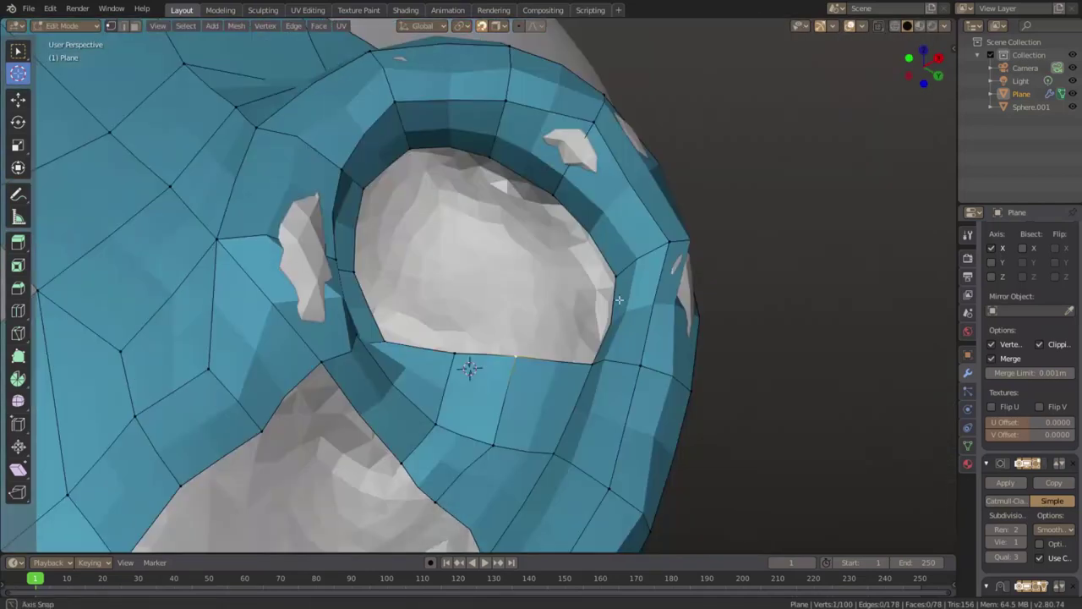
# Extrude into the ear hole and fill the remaining opening with faces.
pyautogui.press('e')
pyautogui.moveTo(570, 218); pyautogui.dragTo(580, 236, button='middle')
pyautogui.press('f')
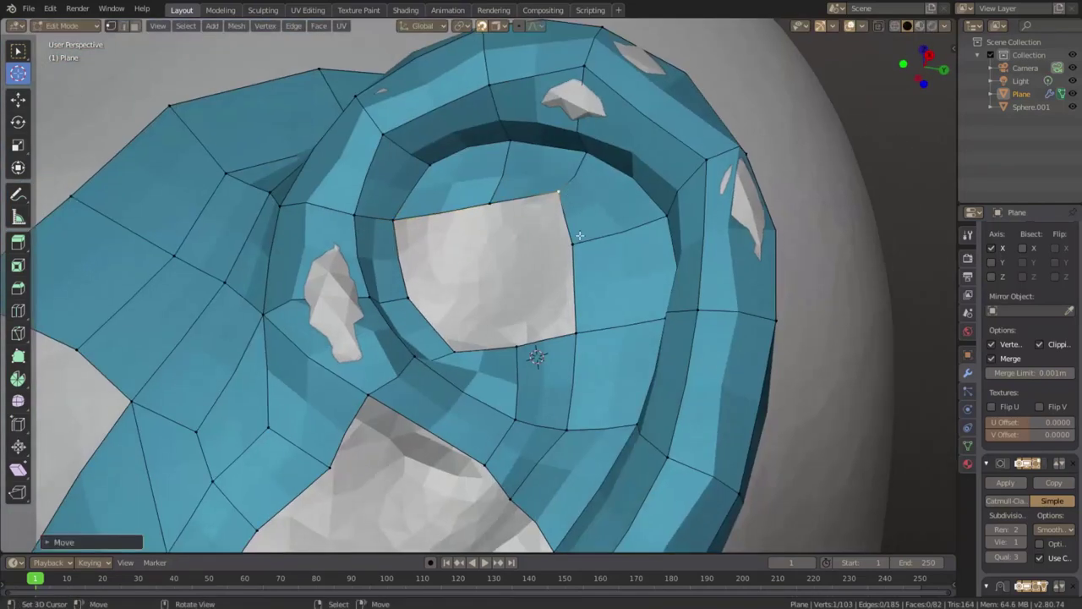
pyautogui.moveTo(469, 363); pyautogui.dragTo(437, 301, button='middle')
pyautogui.press('f')
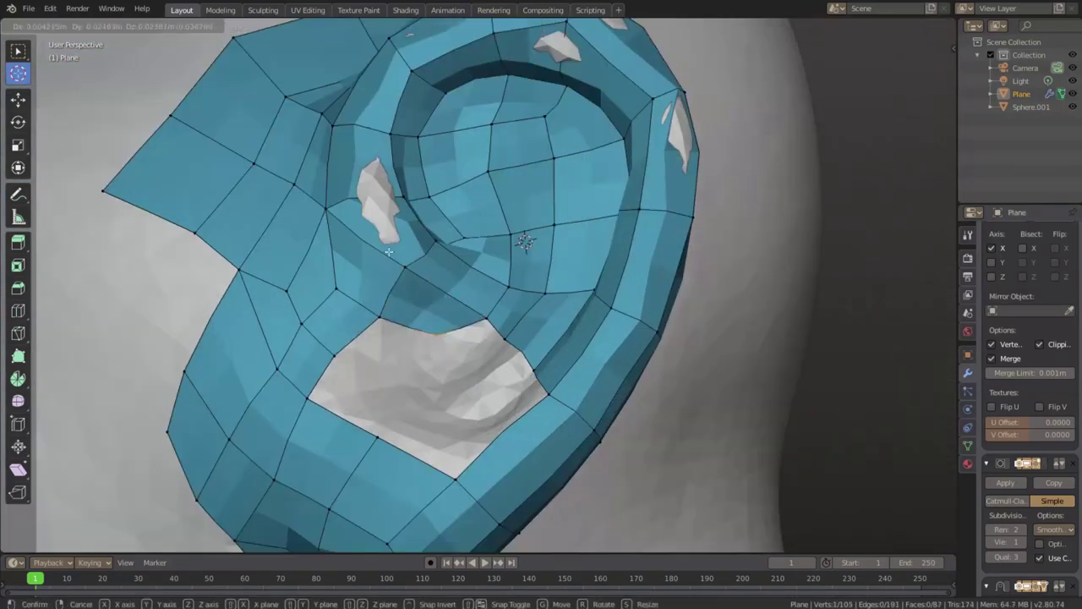
pyautogui.click(388, 251)
pyautogui.moveTo(389, 252); pyautogui.dragTo(461, 338, button='middle')
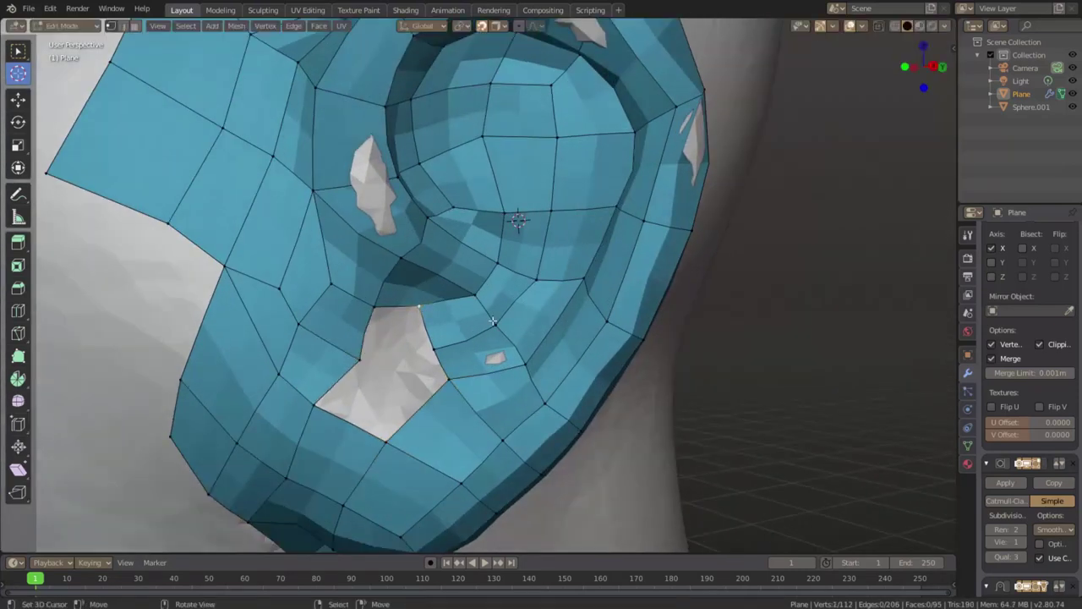
pyautogui.moveTo(493, 320); pyautogui.dragTo(461, 372, button='middle')
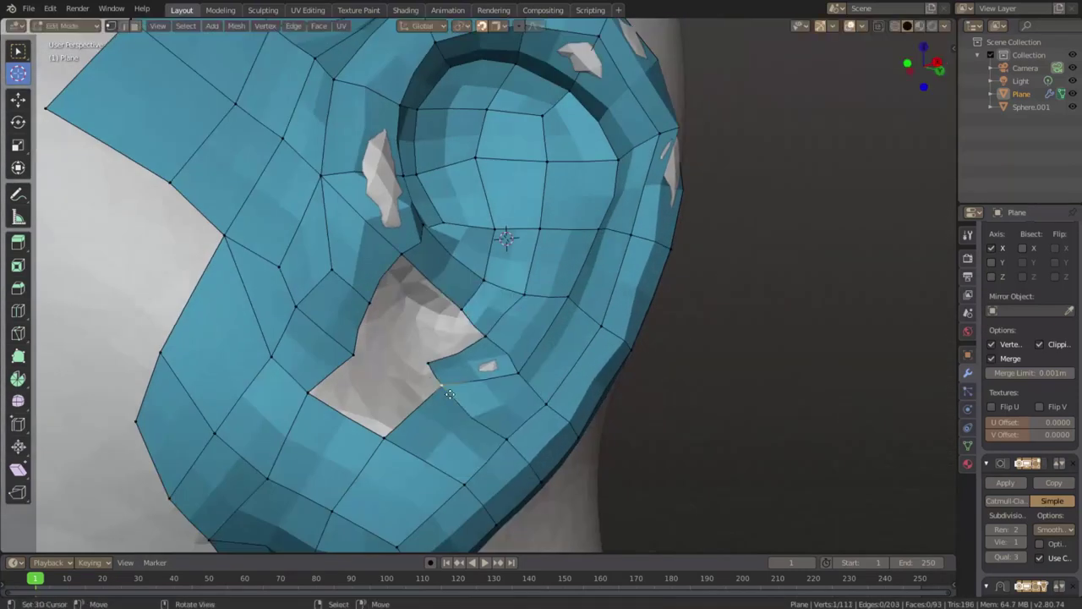
# Move vertices and slide an edge so the patch fits the ear from below.
pyautogui.press('g')
pyautogui.scroll(-5, 374, 305)
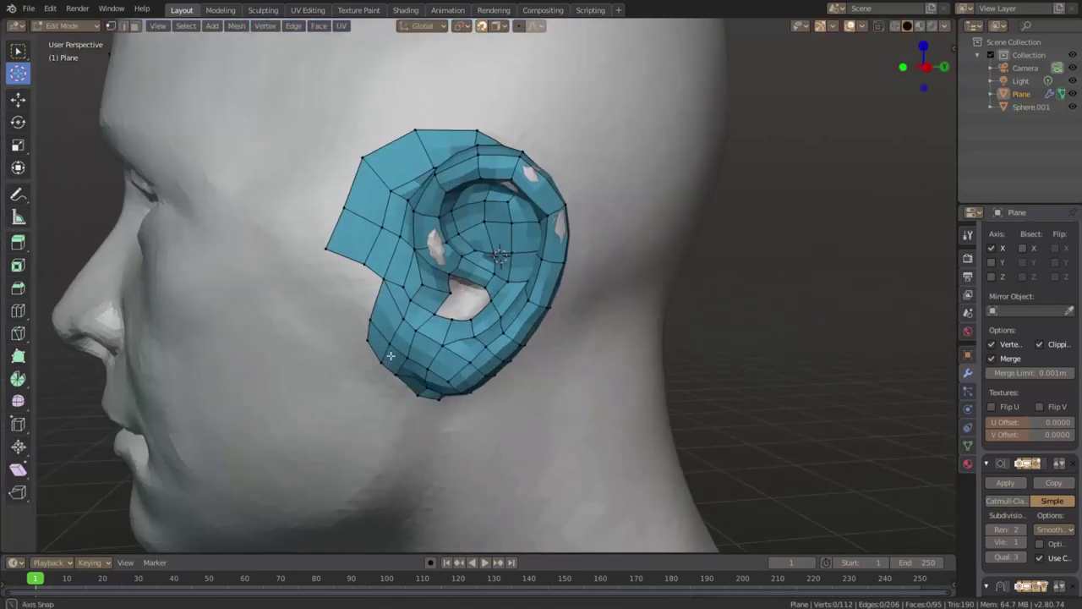
pyautogui.scroll(3, 374, 305)
pyautogui.moveTo(375, 304); pyautogui.dragTo(478, 220, button='middle')
pyautogui.press('g')
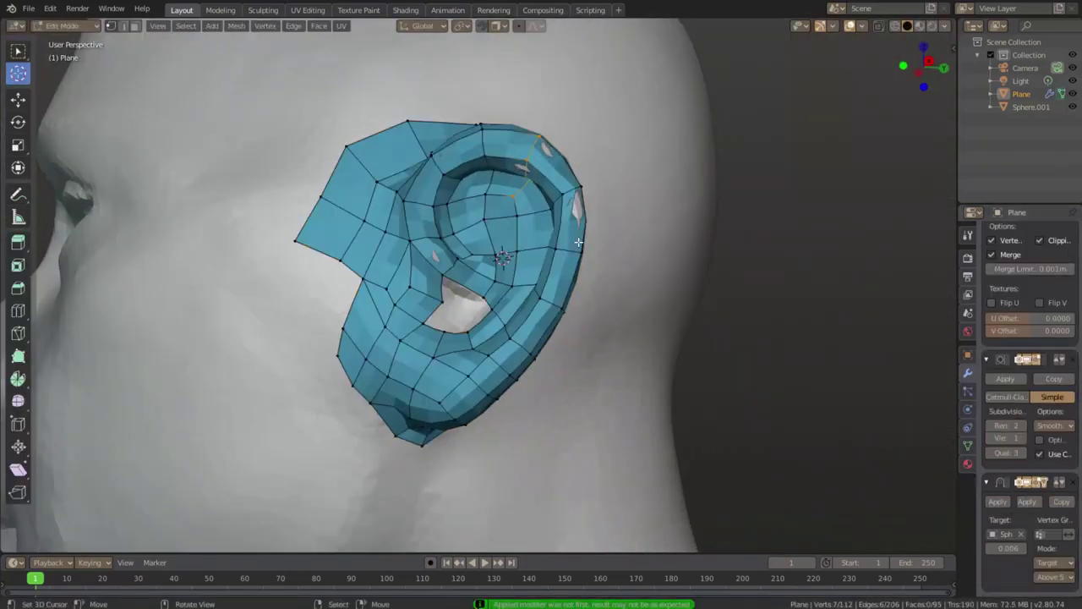
pyautogui.moveTo(578, 242); pyautogui.dragTo(439, 253, button='middle')
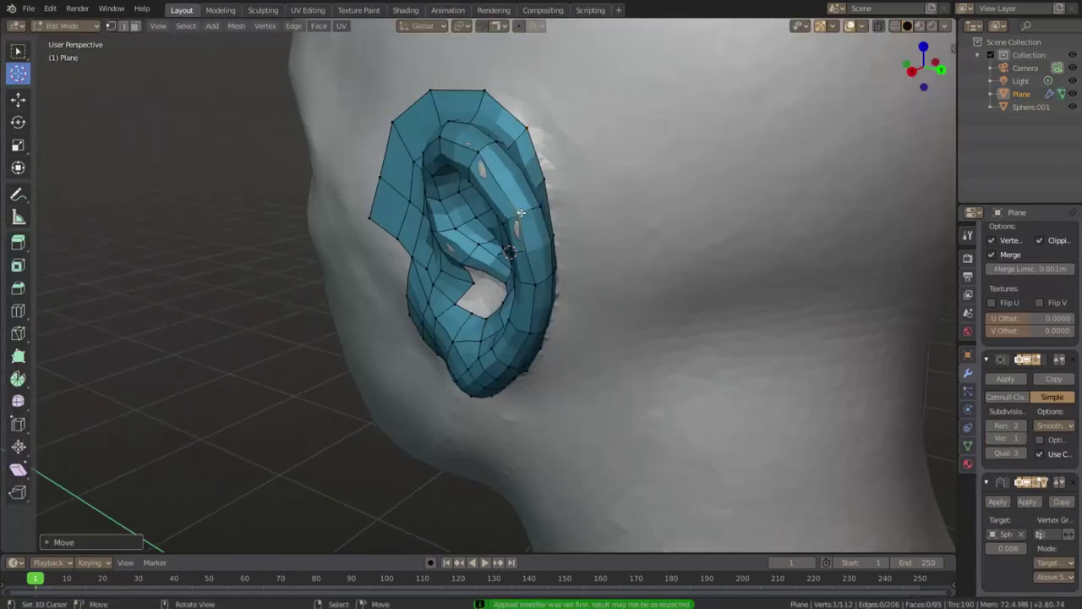
pyautogui.scroll(-4, 440, 254)
pyautogui.scroll(3, 405, 265)
pyautogui.moveTo(393, 225)
pyautogui.mouseDown(button='middle')
pyautogui.moveTo(490, 229)
pyautogui.moveTo(397, 270)
pyautogui.mouseUp(button='middle')
pyautogui.scroll(2, 397, 275)
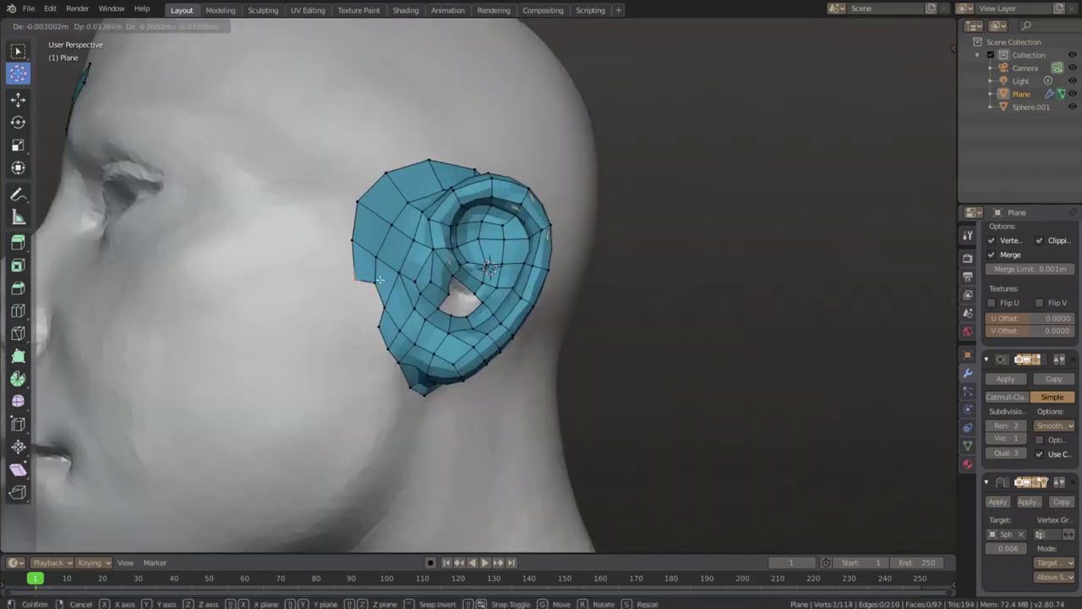
pyautogui.scroll(-2, 397, 274)
pyautogui.scroll(-3, 402, 321)
pyautogui.moveTo(406, 379); pyautogui.dragTo(417, 250, button='middle')
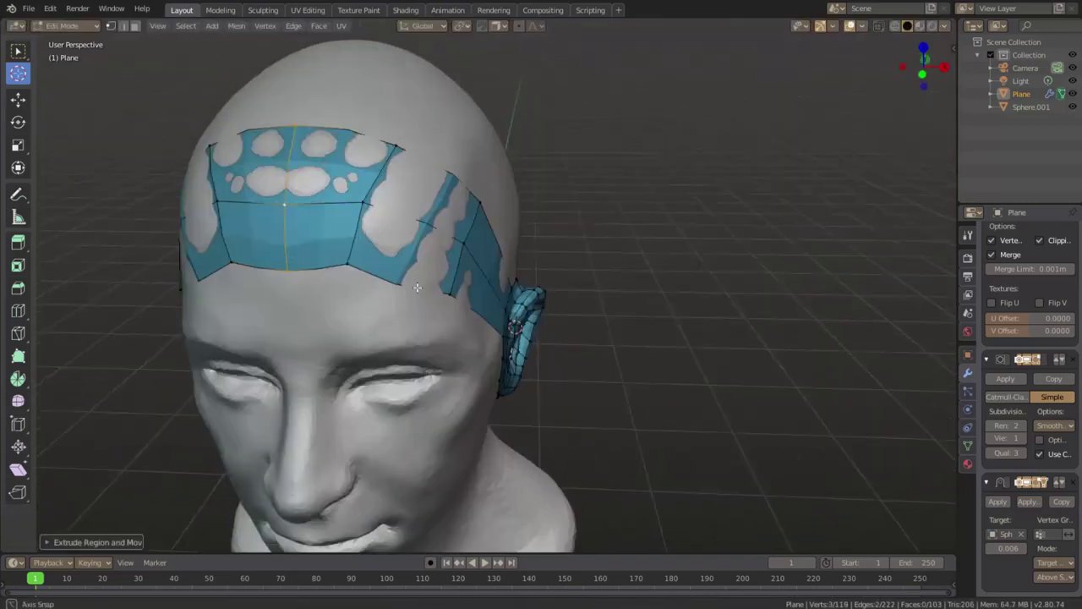
# Extrude the top edge path, rotate it over the back of the skull and scale the loop down.
pyautogui.moveTo(417, 287); pyautogui.dragTo(534, 276, button='middle')
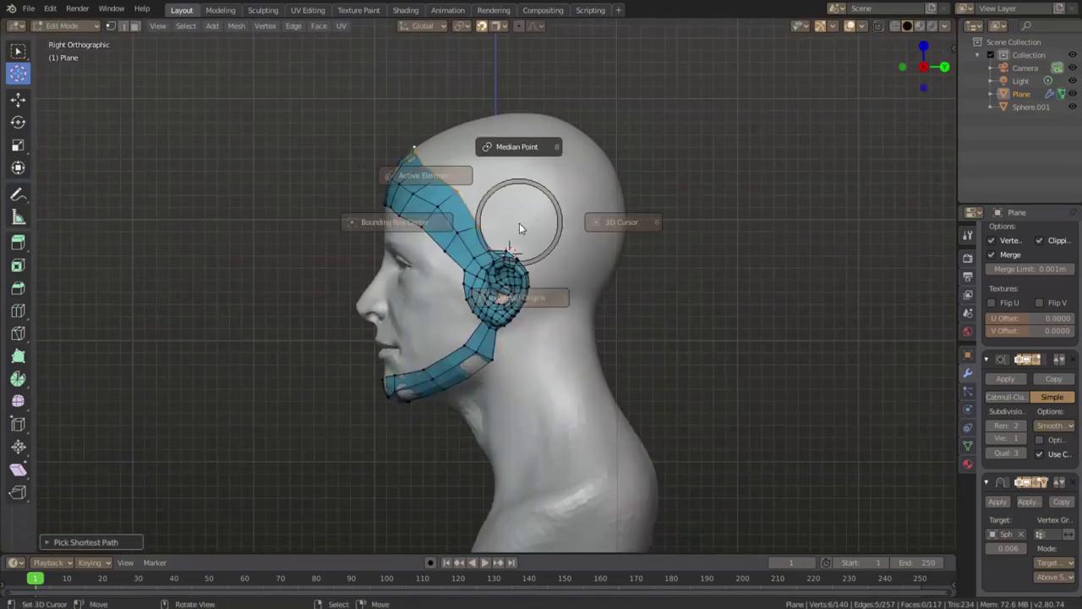
pyautogui.click(450, 161)
pyautogui.press('e')
pyautogui.press('r')
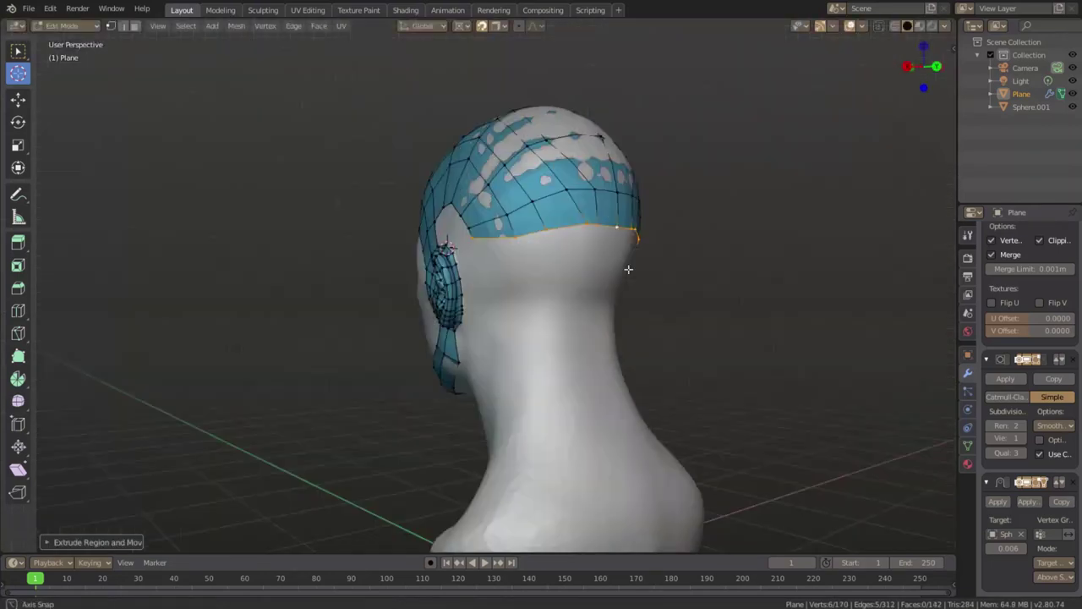
pyautogui.press('s')
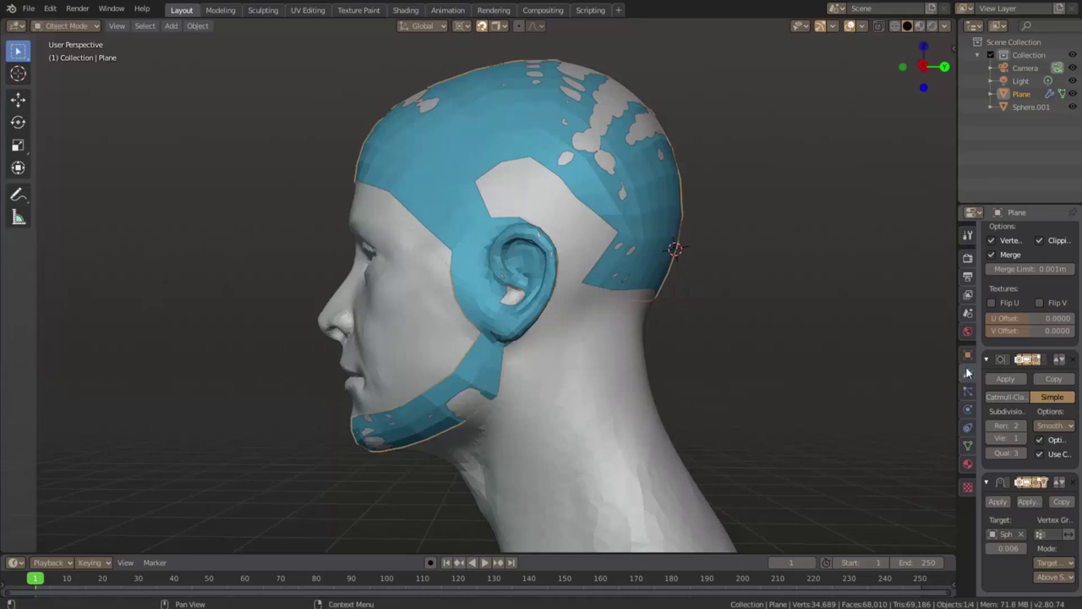
# Turn on wireframe display for the retopology mesh under Object Properties > Viewport Display.
pyautogui.click(969, 355)
pyautogui.click(1019, 508)
pyautogui.click(1044, 456)
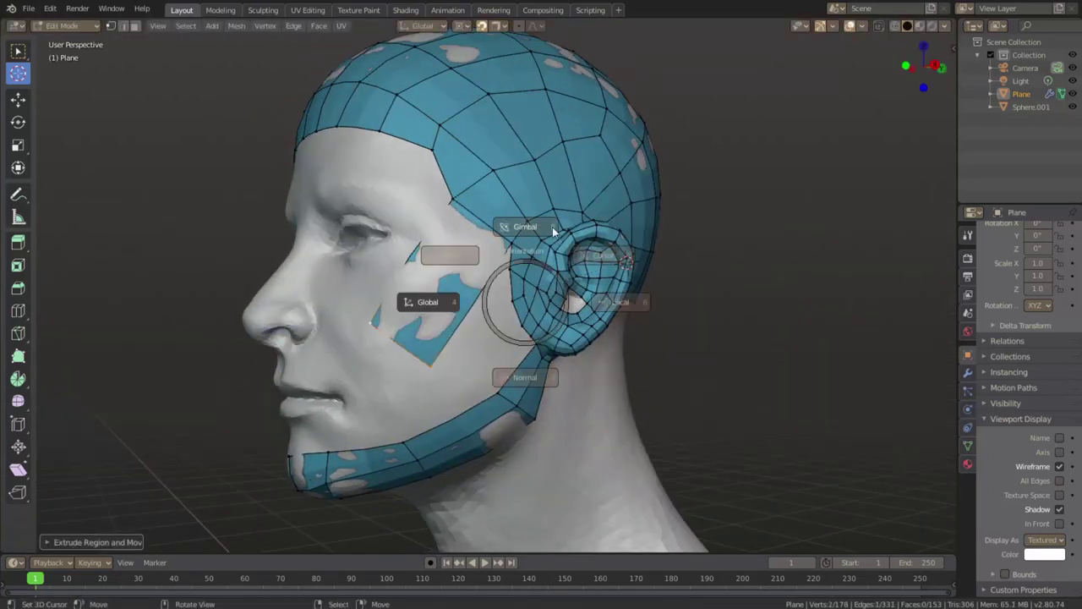
pyautogui.press('.')
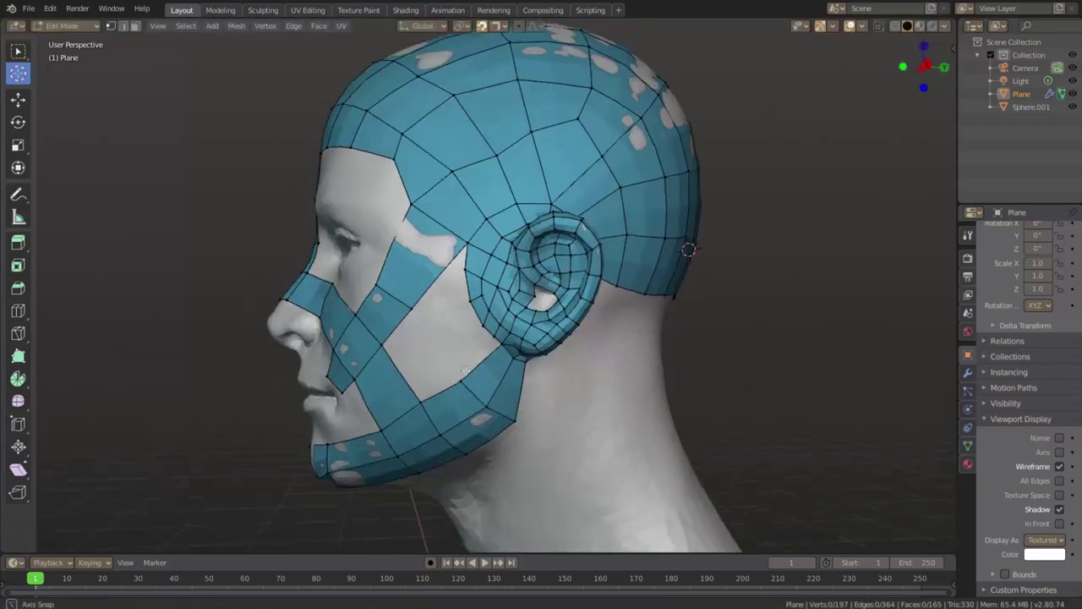
# Add an edge loop across the cheek strip and reposition one of its vertices.
pyautogui.hotkey('ctrl', 'r')
pyautogui.click(412, 425)
pyautogui.scroll(2, 412, 425)
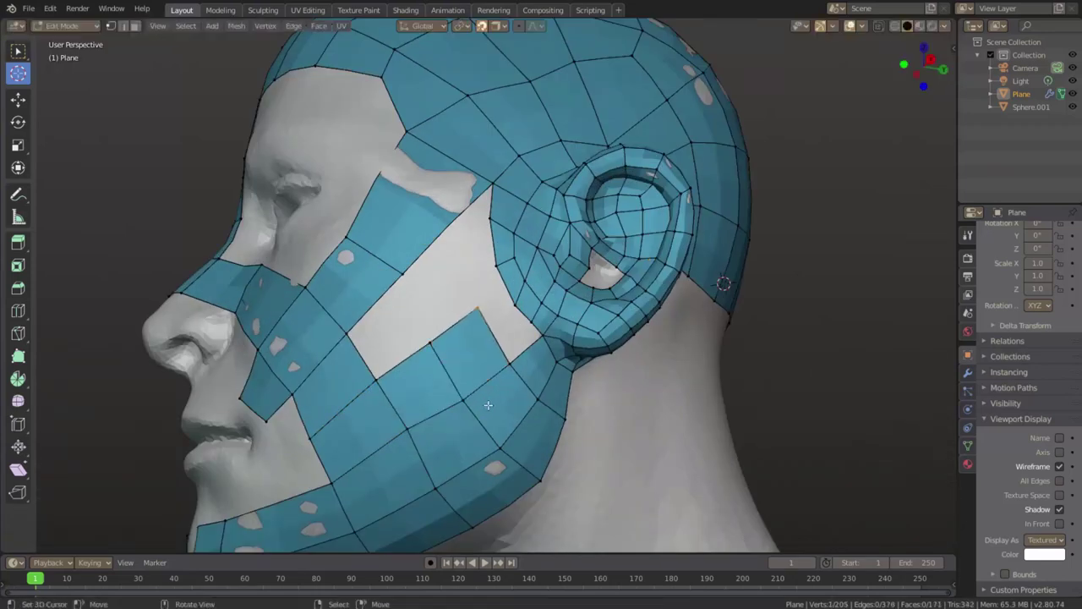
pyautogui.scroll(3, 517, 371)
pyautogui.press('g')
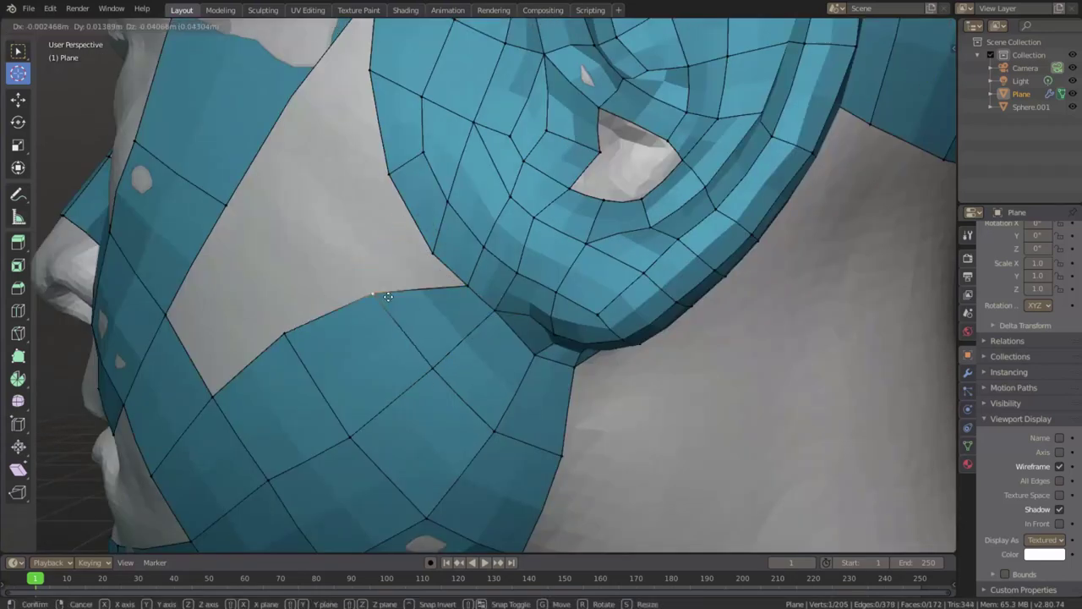
pyautogui.scroll(-2, 434, 182)
pyautogui.scroll(-3, 435, 182)
pyautogui.moveTo(434, 182); pyautogui.dragTo(356, 322, button='middle')
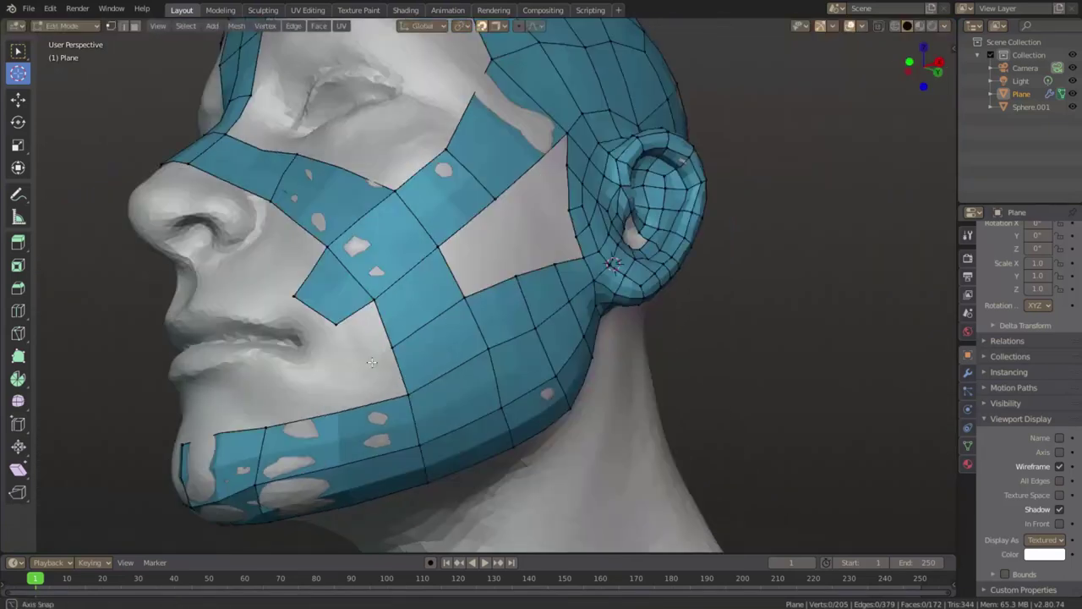
pyautogui.scroll(2, 342, 335)
pyautogui.scroll(1, 343, 335)
pyautogui.click(338, 334)
# Extrude new geometry below the cheek strip toward the mouth.
pyautogui.scroll(2, 254, 339)
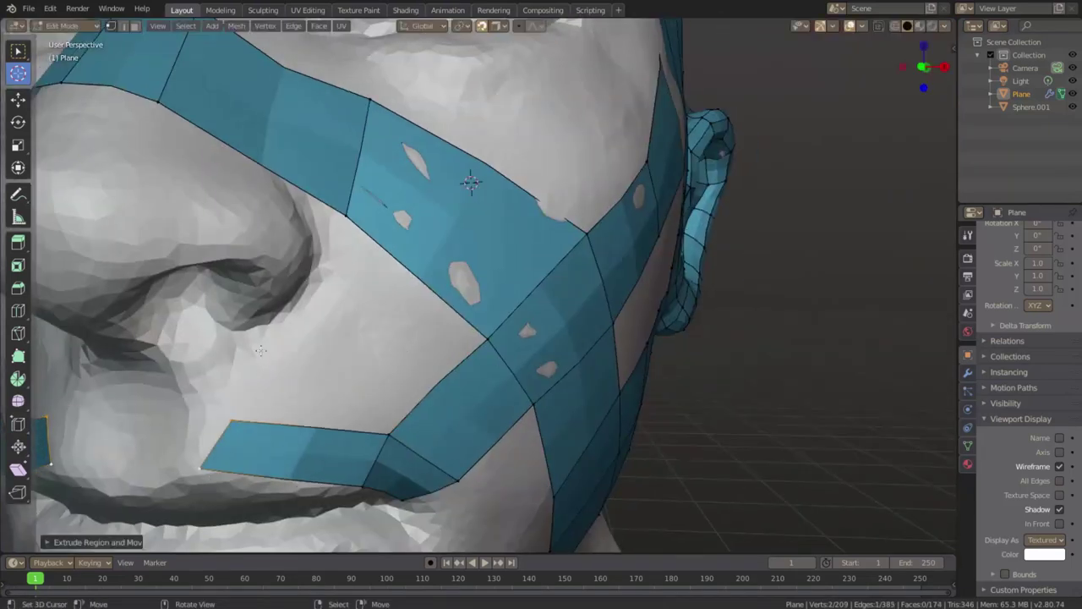
pyautogui.scroll(2, 179, 339)
pyautogui.press('e')
pyautogui.moveTo(242, 251); pyautogui.dragTo(454, 482, button='middle')
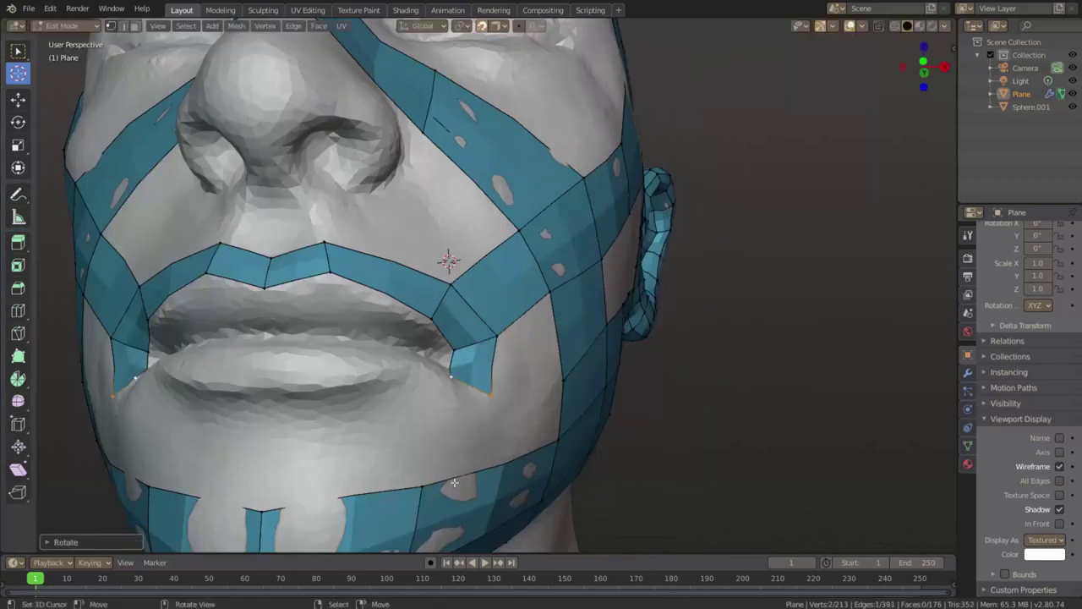
pyautogui.click(311, 488)
pyautogui.scroll(-3, 311, 488)
pyautogui.moveTo(311, 488)
pyautogui.mouseDown(button='middle')
pyautogui.moveTo(460, 252)
pyautogui.moveTo(457, 355)
pyautogui.mouseUp(button='middle')
pyautogui.scroll(2, 461, 252)
pyautogui.scroll(-2, 461, 252)
pyautogui.scroll(2, 457, 356)
# Cut an edge loop across the temple, slide it into place and merge a vertex.
pyautogui.hotkey('ctrl', 'r')
pyautogui.click(457, 359)
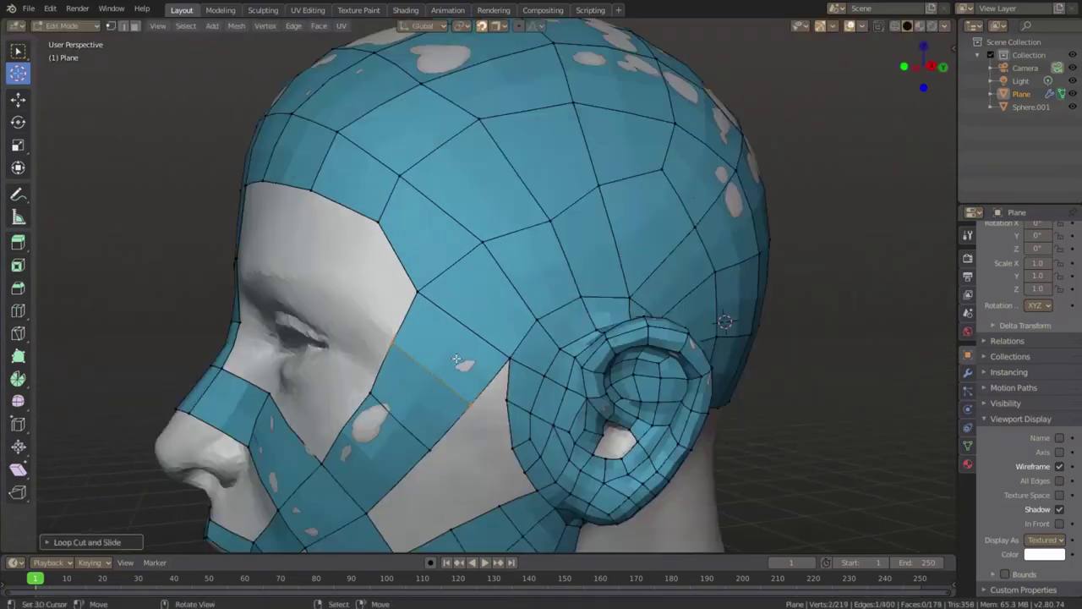
pyautogui.moveTo(384, 227); pyautogui.dragTo(390, 195, button='middle')
pyautogui.scroll(-2, 391, 196)
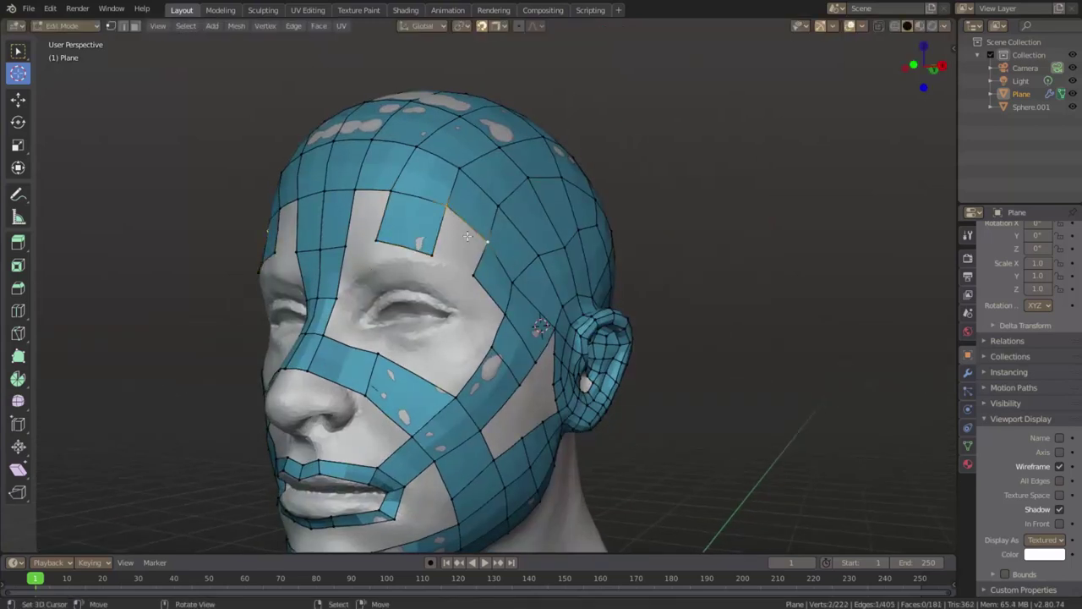
pyautogui.click(468, 236)
pyautogui.moveTo(468, 236); pyautogui.dragTo(396, 266, button='middle')
pyautogui.click(468, 227)
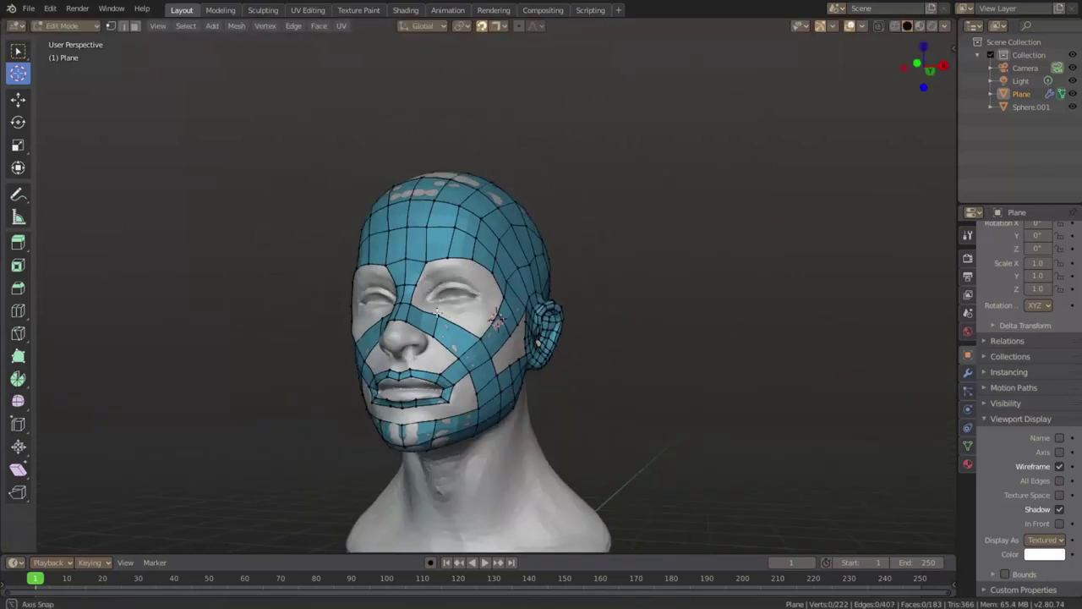
pyautogui.moveTo(468, 227)
pyautogui.mouseDown(button='middle')
pyautogui.moveTo(423, 270)
pyautogui.moveTo(434, 344)
pyautogui.moveTo(471, 327)
pyautogui.mouseUp(button='middle')
pyautogui.scroll(3, 434, 344)
pyautogui.click(406, 355)
# Move another vertex, add a loop cut, then dissolve the edge run across the cheek.
pyautogui.press('g')
pyautogui.moveTo(477, 286); pyautogui.dragTo(416, 288, button='middle')
pyautogui.hotkey('ctrl', 'r')
pyautogui.click(440, 288)
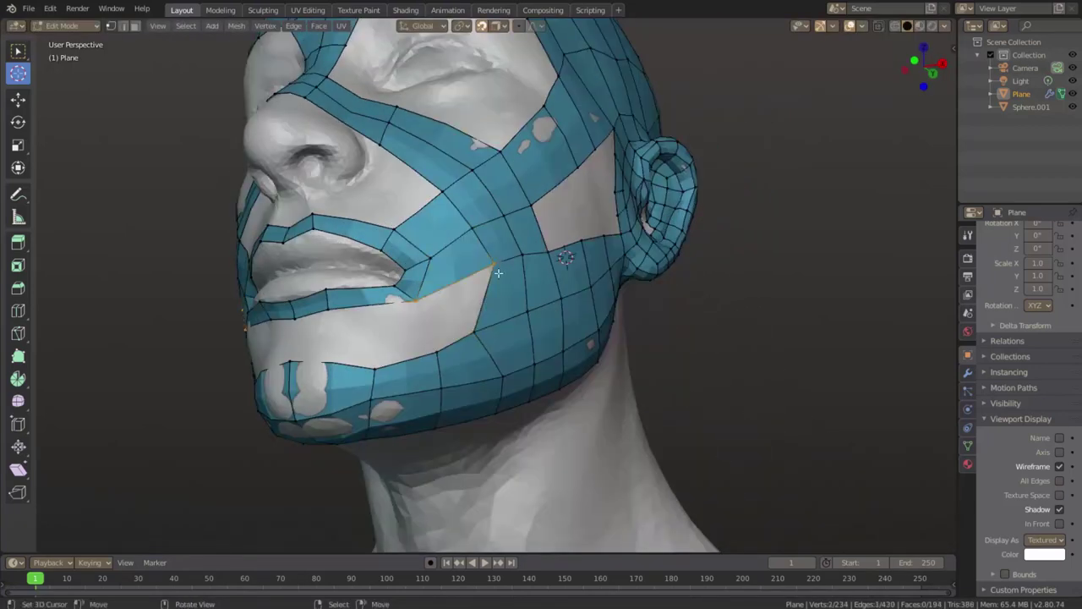
pyautogui.moveTo(498, 273)
pyautogui.mouseDown(button='middle')
pyautogui.moveTo(473, 254)
pyautogui.moveTo(592, 199)
pyautogui.mouseUp(button='middle')
pyautogui.keyDown('ctrl'); pyautogui.click(607, 191); pyautogui.keyUp('ctrl')
pyautogui.press('n')
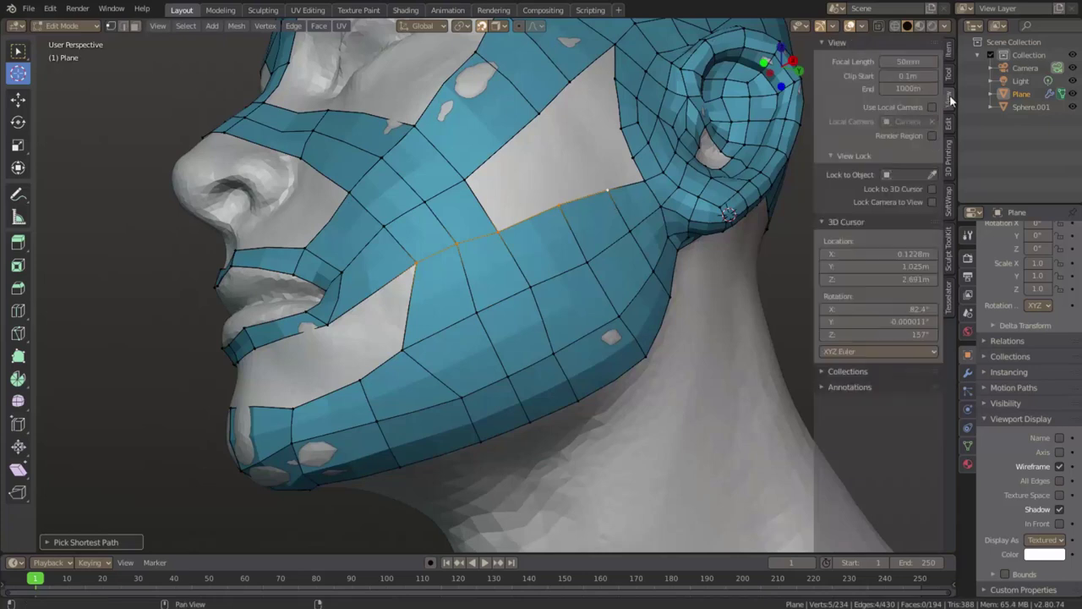
pyautogui.press('n')
pyautogui.hotkey('ctrl', 'x')
# Cut an edge loop across the upper-lip band near the mouth.
pyautogui.moveTo(507, 254)
pyautogui.mouseDown(button='middle')
pyautogui.moveTo(453, 327)
pyautogui.moveTo(448, 199)
pyautogui.mouseUp(button='middle')
pyautogui.click(453, 327)
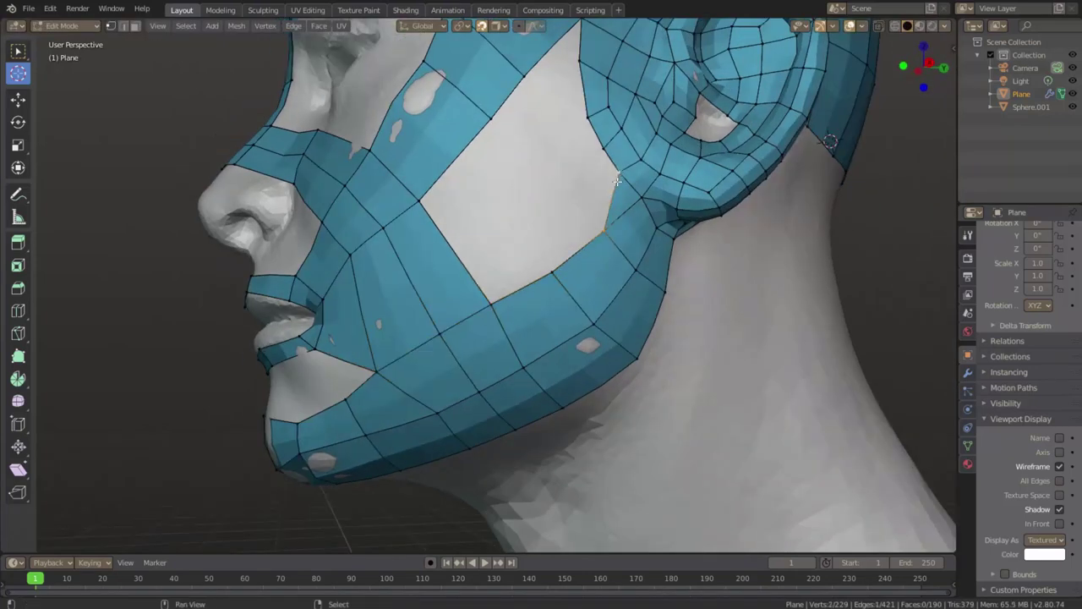
pyautogui.hotkey('ctrl', 'r')
pyautogui.click(448, 190)
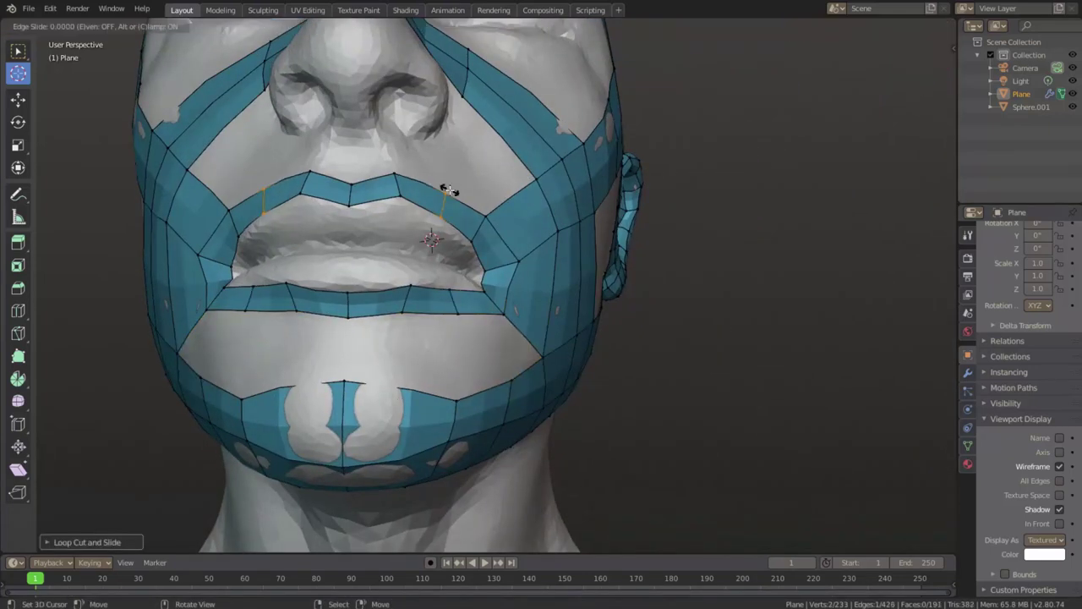
pyautogui.moveTo(487, 361); pyautogui.dragTo(496, 387, button='middle')
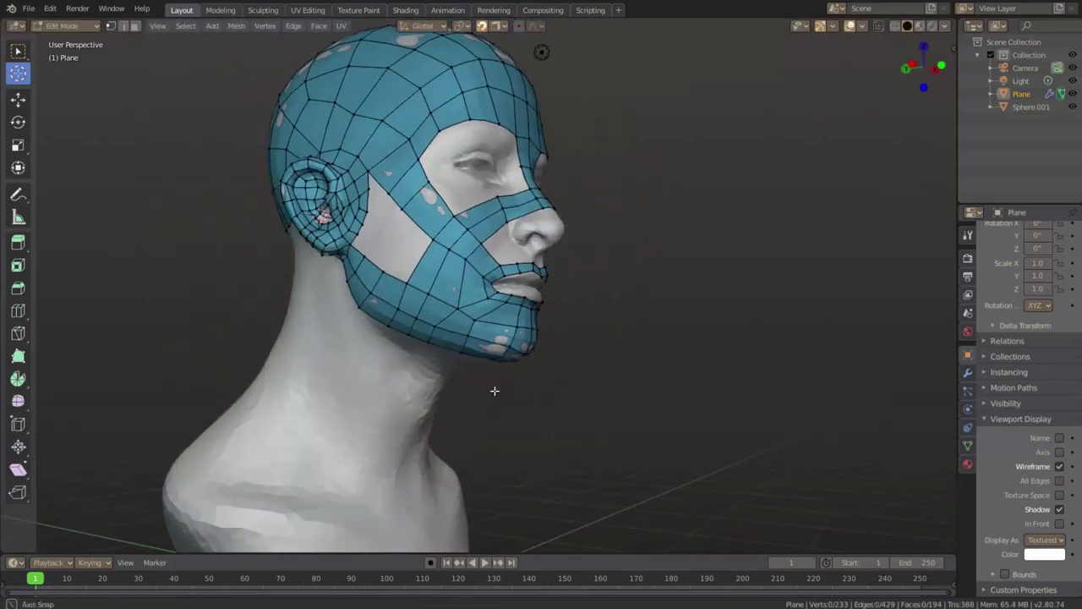
# Nudge a side-of-face vertex and add a centred edge loop across the jaw.
pyautogui.click(436, 329)
pyautogui.press('g')
pyautogui.click(433, 326)
pyautogui.scroll(3, 305, 351)
pyautogui.click(406, 370)
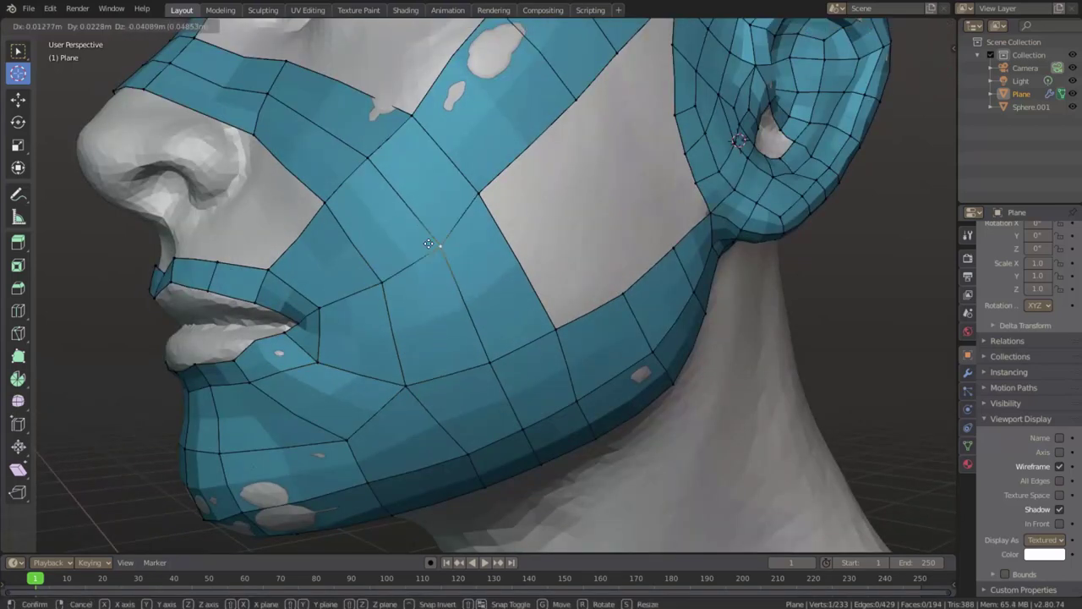
pyautogui.scroll(-3, 406, 371)
pyautogui.scroll(3, 406, 371)
pyautogui.rightClick(494, 377)
pyautogui.moveTo(406, 370)
pyautogui.mouseDown(button='middle')
pyautogui.moveTo(493, 378)
pyautogui.moveTo(504, 406)
pyautogui.mouseUp(button='middle')
pyautogui.scroll(-5, 494, 378)
pyautogui.scroll(3, 504, 406)
# Fill the cheek hole with a new face and adjust a nearby vertex.
pyautogui.press('f')
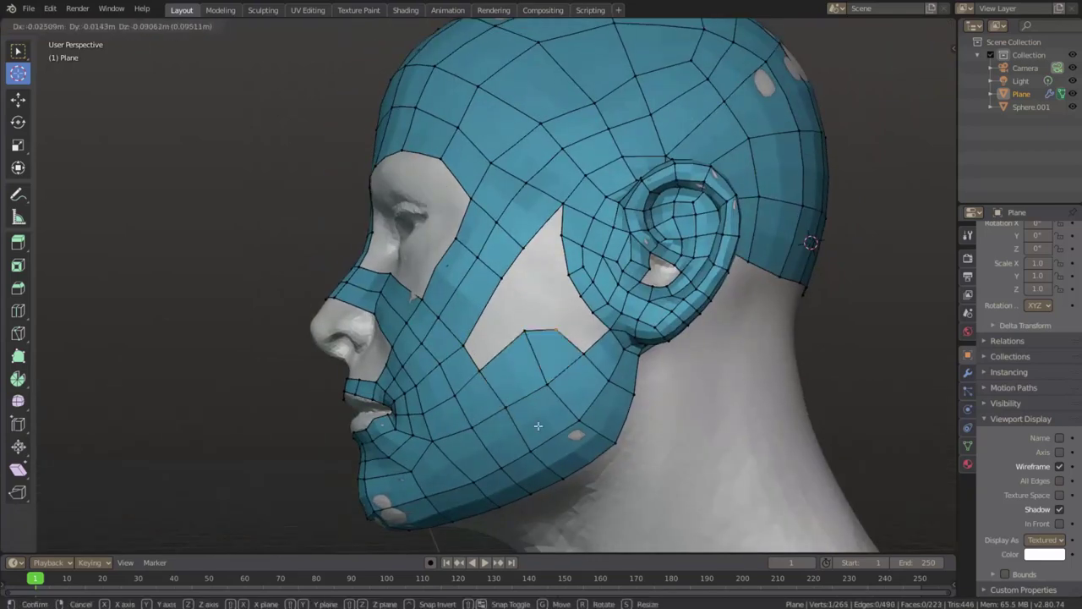
pyautogui.click(524, 355)
pyautogui.moveTo(525, 355)
pyautogui.mouseDown(button='middle')
pyautogui.moveTo(518, 320)
pyautogui.moveTo(571, 355)
pyautogui.mouseUp(button='middle')
pyautogui.press('f')
pyautogui.click(499, 274)
pyautogui.scroll(2, 499, 274)
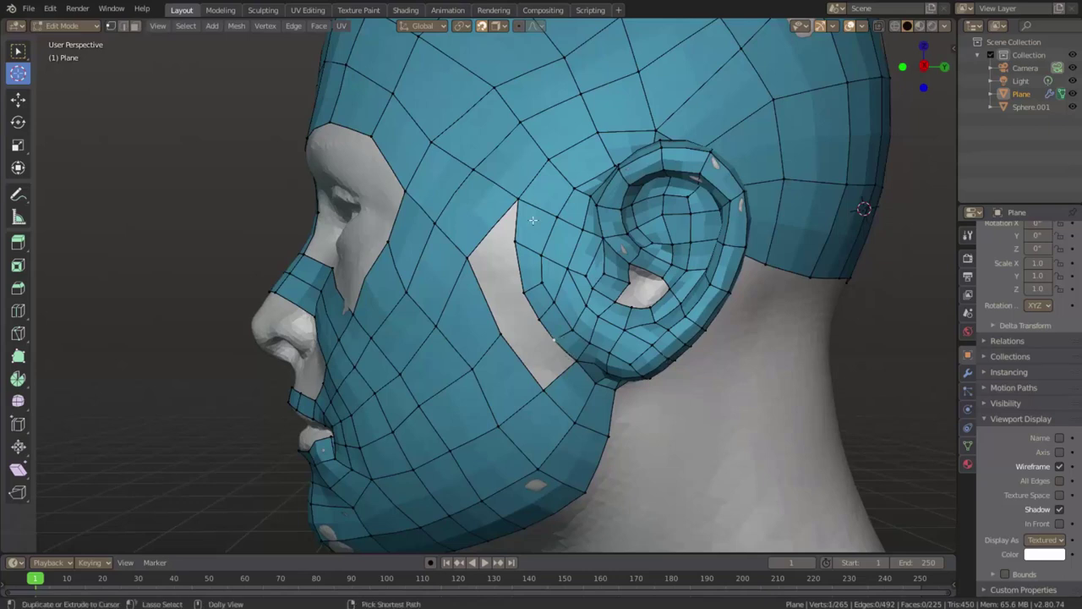
pyautogui.moveTo(597, 285)
pyautogui.mouseDown(button='middle')
pyautogui.moveTo(646, 303)
pyautogui.moveTo(567, 309)
pyautogui.mouseUp(button='middle')
pyautogui.scroll(1, 592, 279)
# Delete a cheek edge and rip the cheek mesh apart along it.
pyautogui.press('x')
pyautogui.click(583, 253)
pyautogui.press('x')
pyautogui.click(566, 309)
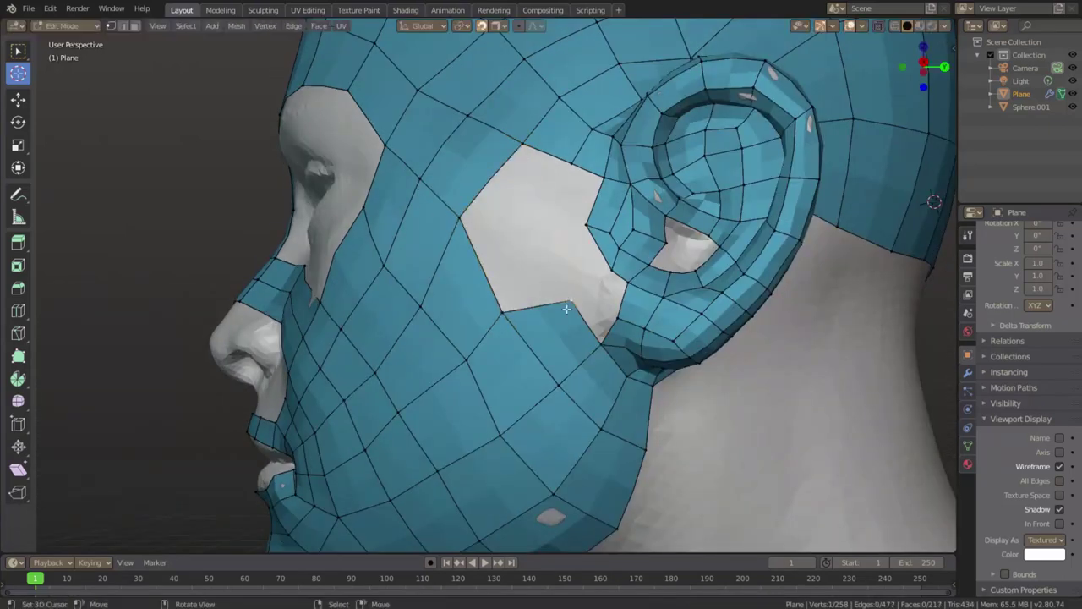
pyautogui.moveTo(497, 326); pyautogui.dragTo(520, 204, button='middle')
pyautogui.press('v')
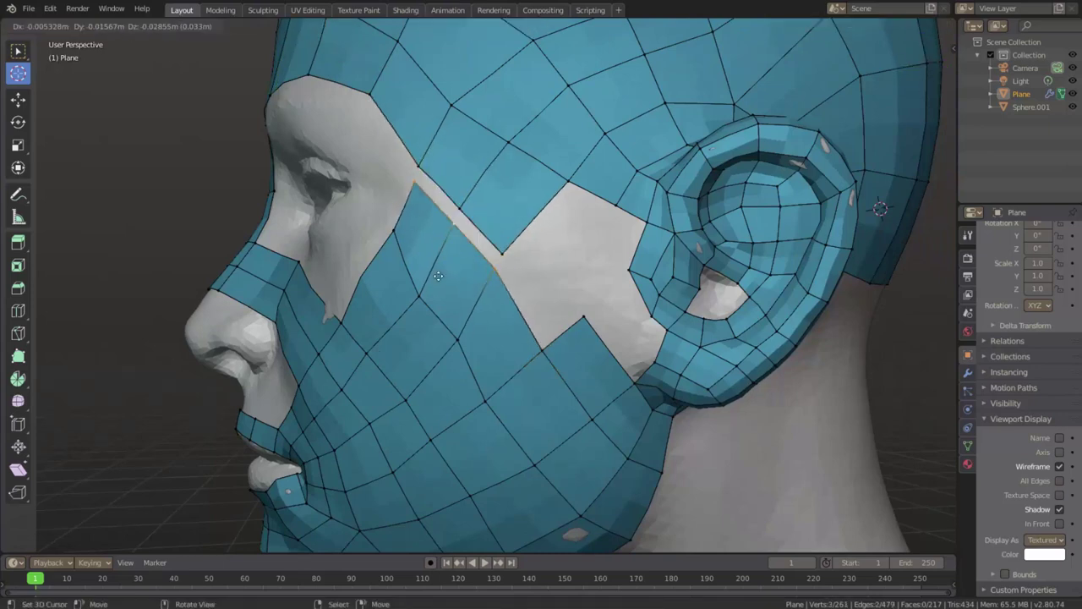
pyautogui.click(495, 237)
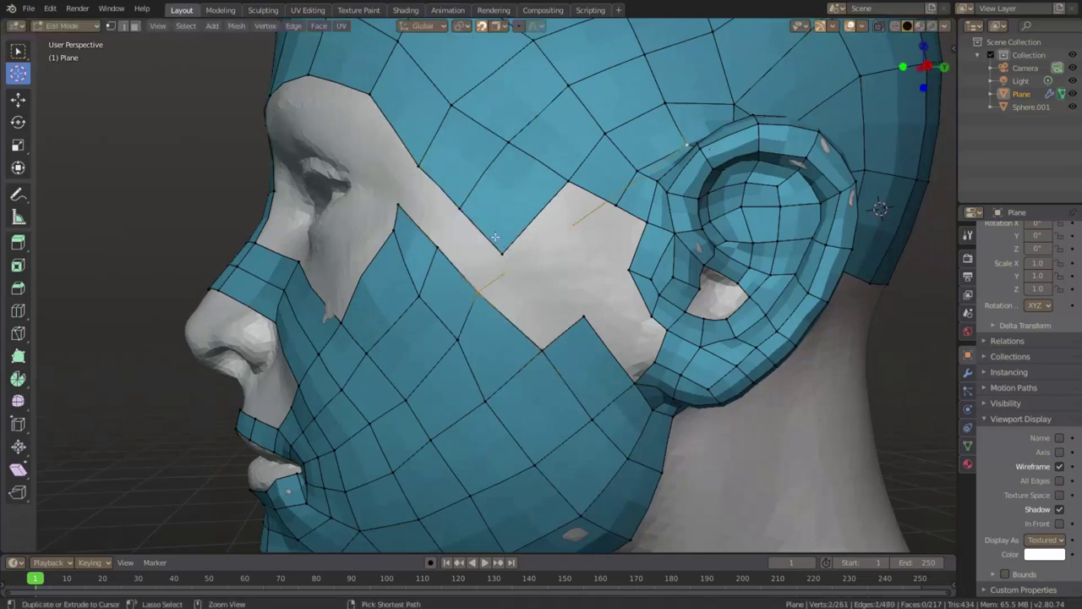
# Remove faces by the ear, then move, bevel and rip vertices to narrow the gap.
pyautogui.click(608, 250)
pyautogui.scroll(3, 594, 272)
pyautogui.press('x')
pyautogui.click(626, 242)
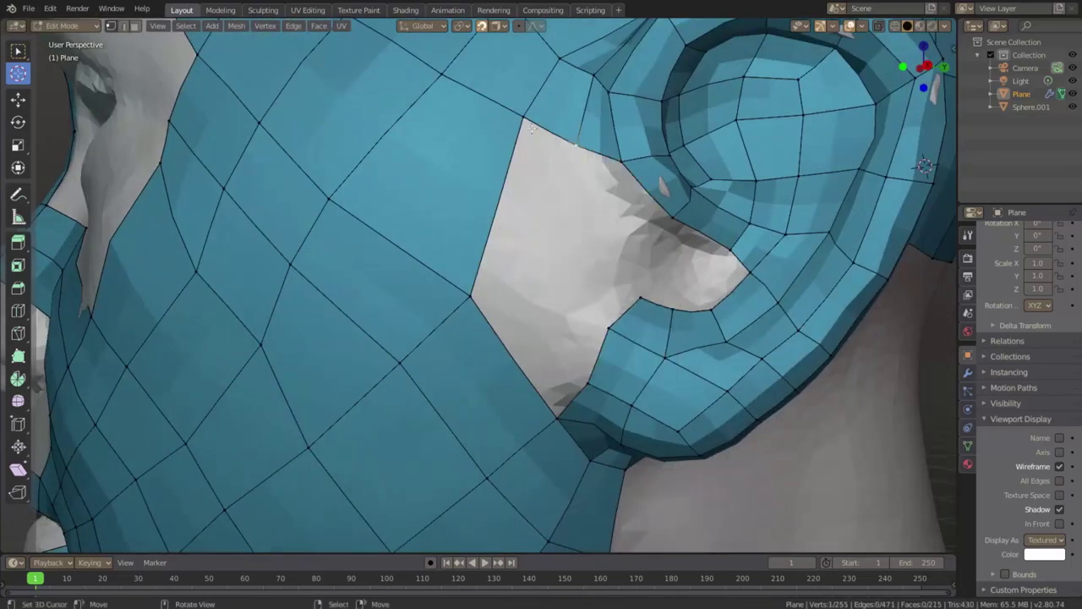
pyautogui.click(646, 299)
pyautogui.press('g')
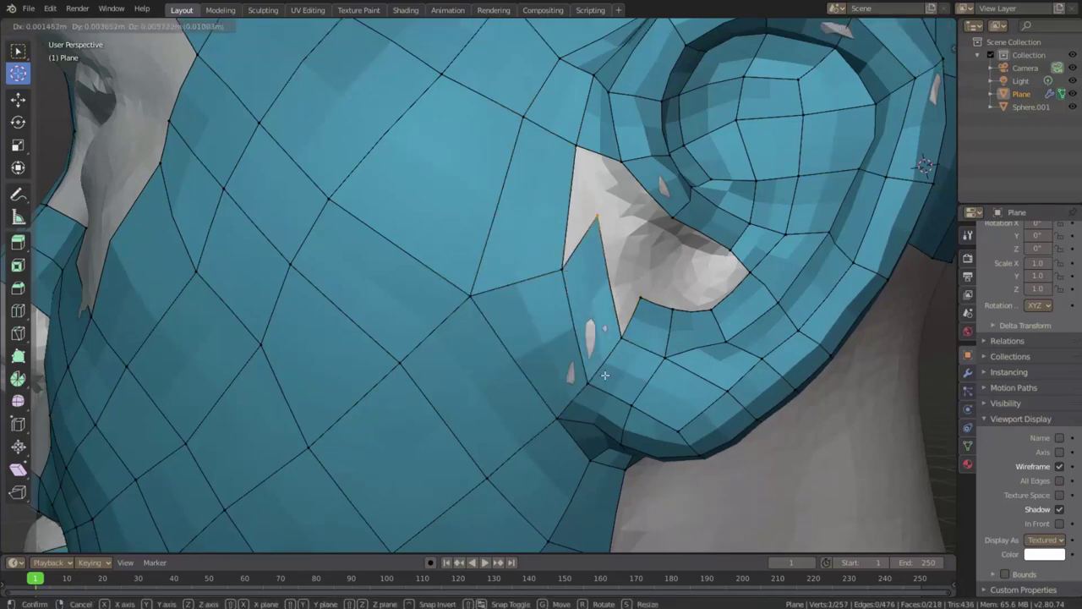
pyautogui.click(645, 298)
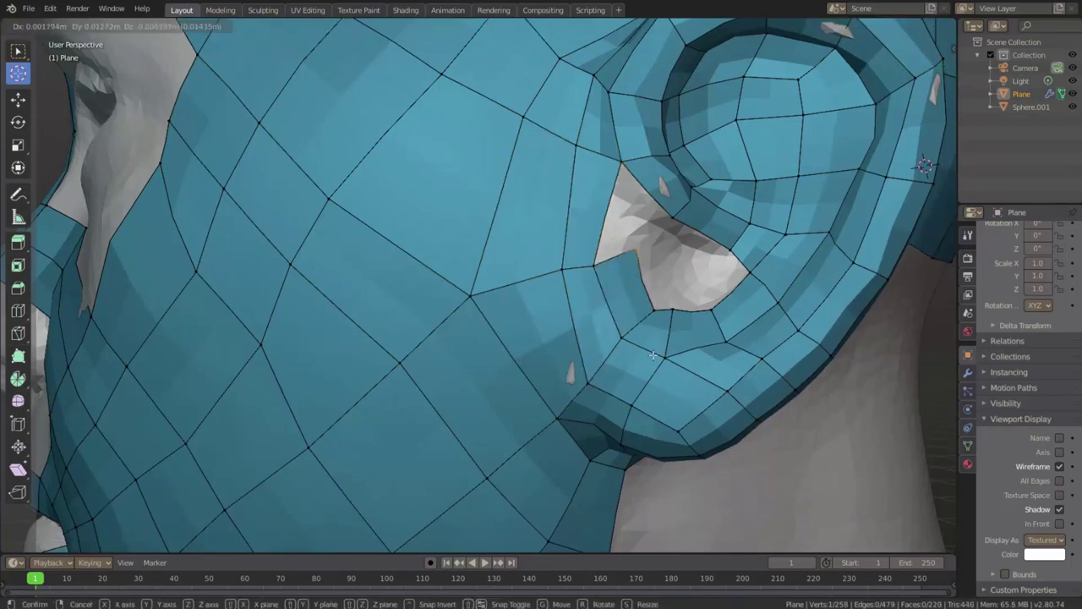
pyautogui.moveTo(593, 264); pyautogui.dragTo(640, 272, button='right')
pyautogui.hotkey('ctrl', 'b')
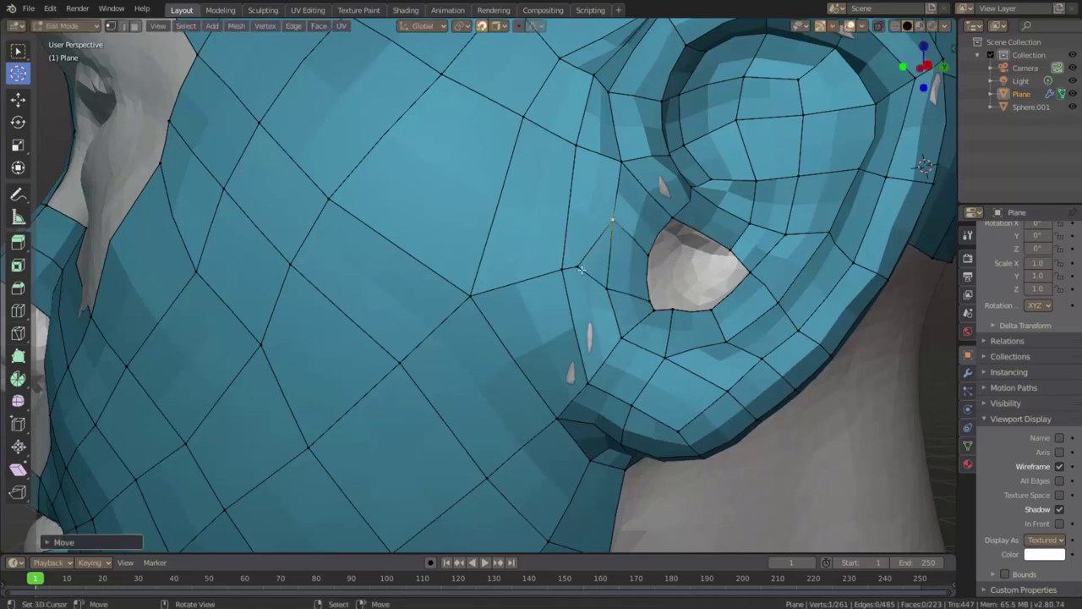
pyautogui.hotkey('alt', 'v')
pyautogui.click(620, 294)
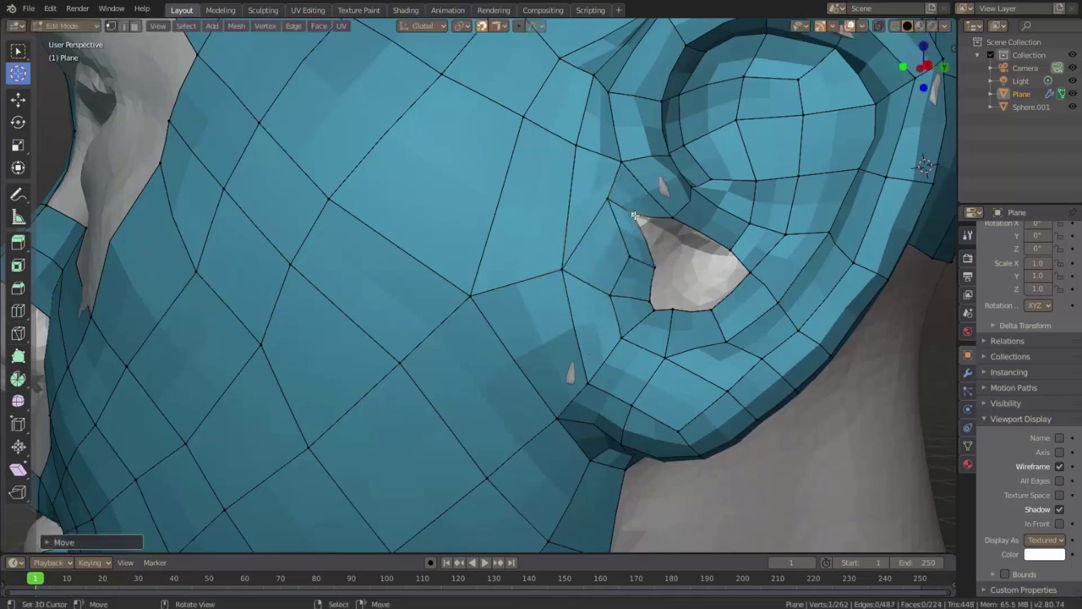
pyautogui.scroll(-5, 620, 294)
# Smooth the cheek surface onto the head with the Smooth sculpt brush.
pyautogui.moveTo(592, 279); pyautogui.dragTo(454, 228, button='middle')
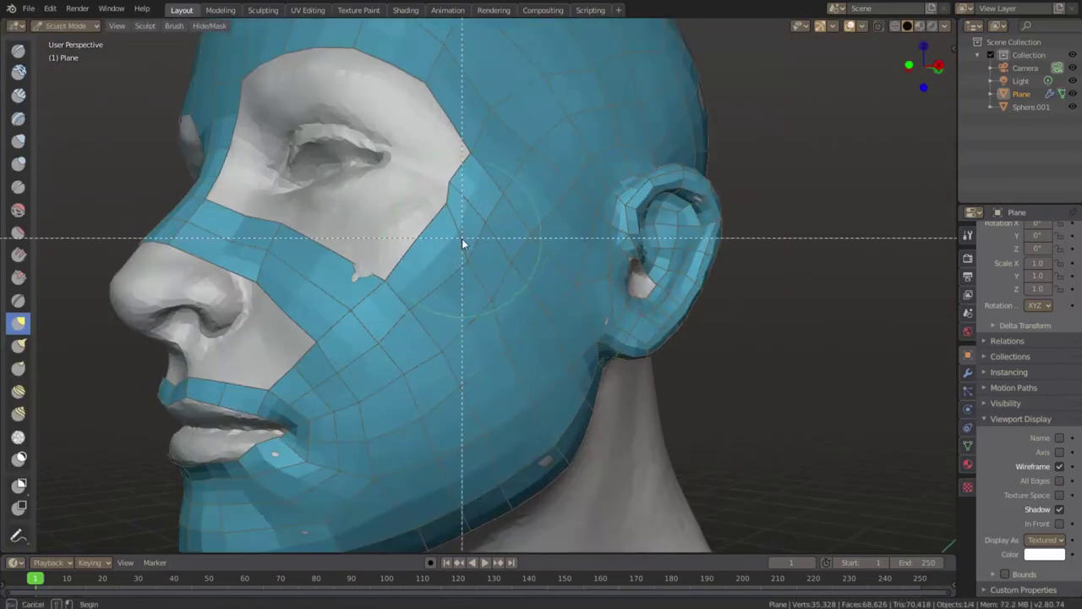
pyautogui.moveTo(420, 229); pyautogui.dragTo(471, 312)
pyautogui.scroll(-3, 418, 328)
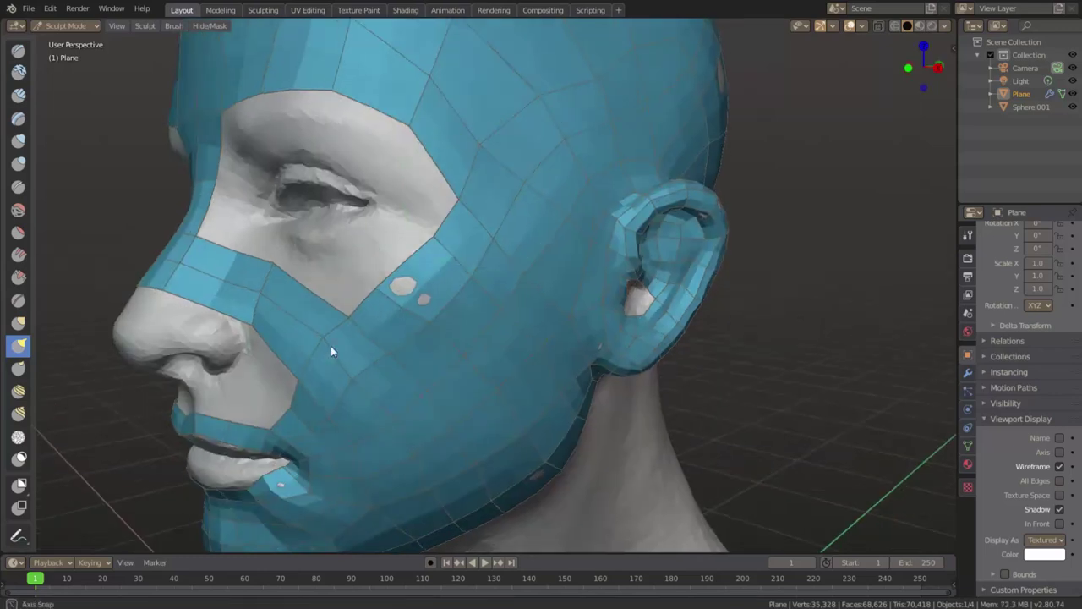
pyautogui.scroll(-3, 458, 190)
pyautogui.moveTo(493, 209)
pyautogui.mouseDown(button='middle')
pyautogui.moveTo(558, 279)
pyautogui.moveTo(693, 279)
pyautogui.mouseUp(button='middle')
# Return to Edit Mode and start extruding the lower jaw edge downward.
pyautogui.press('Tab')
pyautogui.scroll(4, 562, 291)
pyautogui.press('e')
pyautogui.click(507, 322)
pyautogui.scroll(3, 576, 320)
# Extrude a strip down the neck and add a vertical loop cut at the back.
pyautogui.moveTo(576, 320); pyautogui.dragTo(541, 149, button='middle')
pyautogui.press('e')
pyautogui.click(558, 279)
pyautogui.hotkey('ctrl', 'r')
pyautogui.moveTo(572, 100)
pyautogui.mouseDown(button='middle')
pyautogui.moveTo(505, 207)
pyautogui.moveTo(524, 177)
pyautogui.mouseUp(button='middle')
pyautogui.click(527, 170)
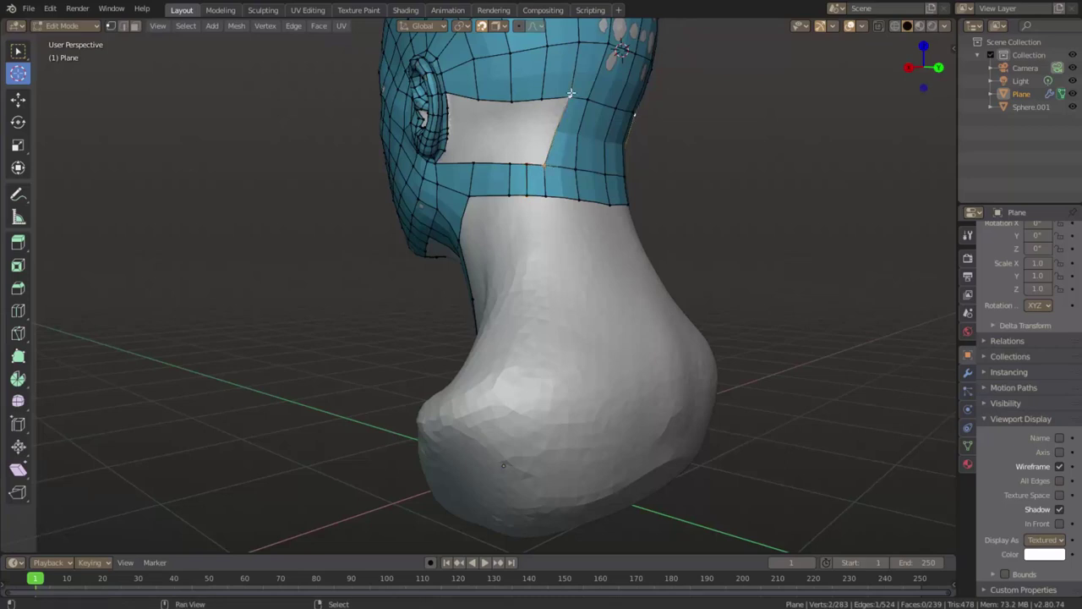
pyautogui.moveTo(572, 93); pyautogui.dragTo(507, 254, button='middle')
# Extrude the bottom edge loop further down the neck and join the strip's corner.
pyautogui.press('e')
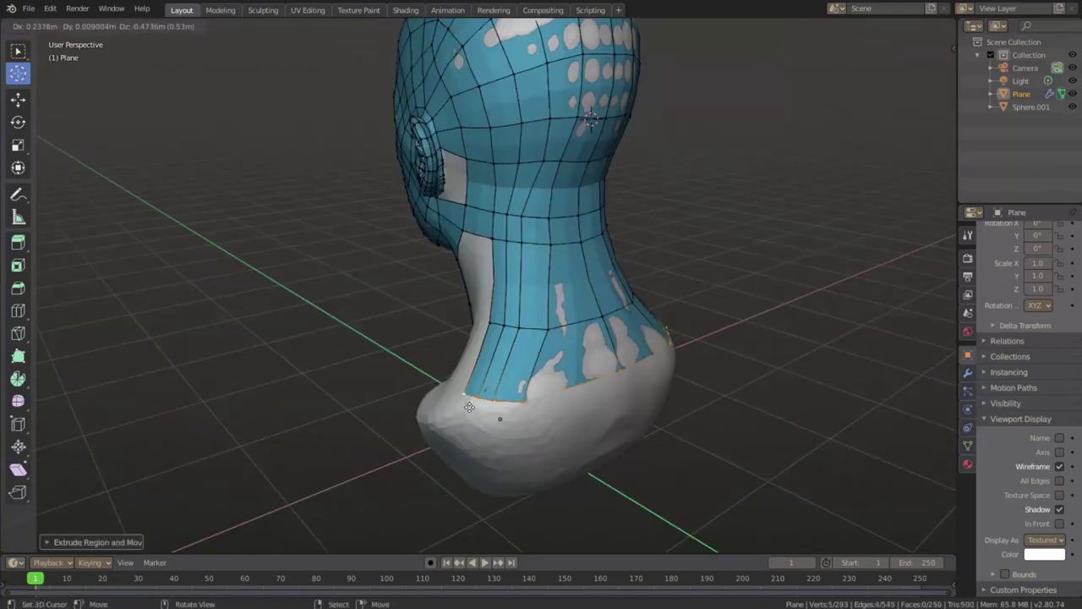
pyautogui.click(469, 408)
pyautogui.moveTo(469, 407)
pyautogui.mouseDown(button='middle')
pyautogui.moveTo(517, 387)
pyautogui.moveTo(544, 349)
pyautogui.mouseUp(button='middle')
pyautogui.press('f')
pyautogui.click(484, 394)
pyautogui.moveTo(485, 394); pyautogui.dragTo(484, 365, button='middle')
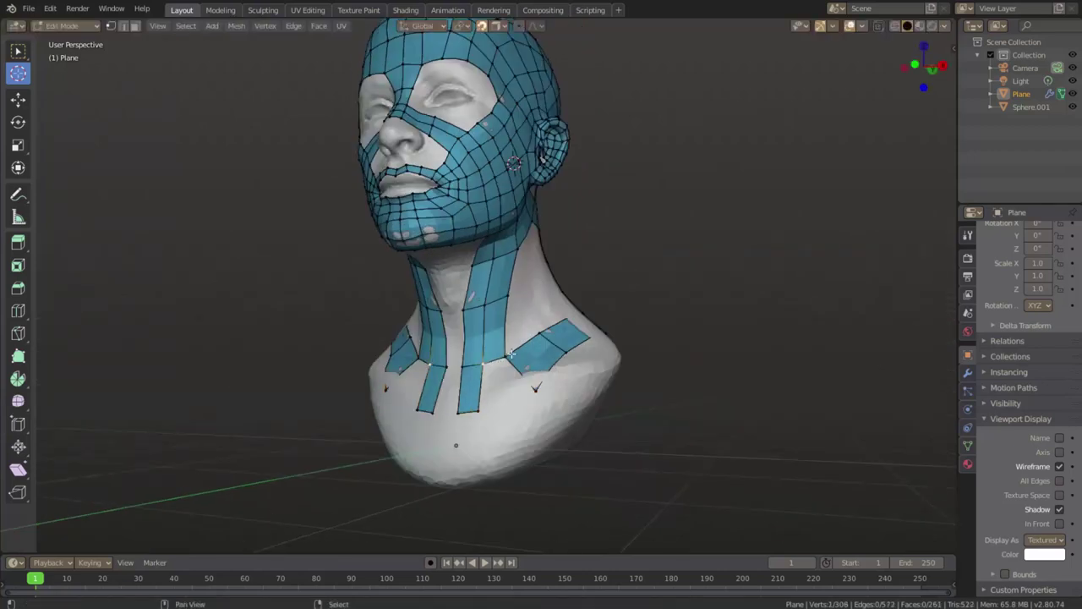
# Extrude and rotate strips down the front and side of the neck.
pyautogui.moveTo(526, 429)
pyautogui.mouseDown(button='middle')
pyautogui.moveTo(474, 372)
pyautogui.moveTo(457, 397)
pyautogui.moveTo(480, 186)
pyautogui.moveTo(592, 195)
pyautogui.mouseUp(button='middle')
pyautogui.press('e')
pyautogui.click(457, 397)
pyautogui.press('e')
pyautogui.click(592, 195)
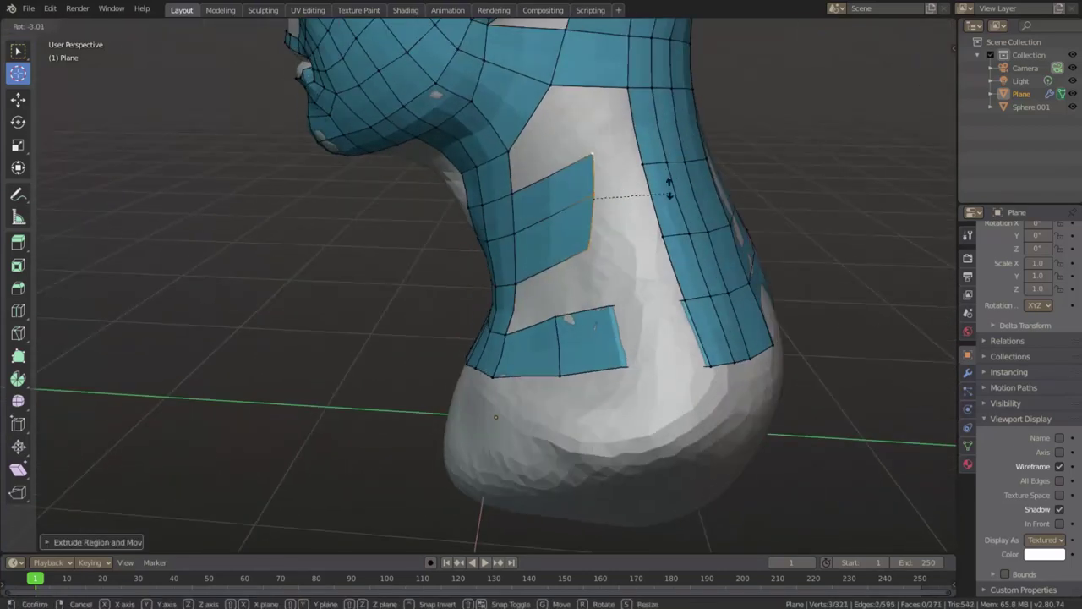
pyautogui.press('r')
pyautogui.click(660, 190)
pyautogui.moveTo(660, 190)
pyautogui.mouseDown(button='middle')
pyautogui.moveTo(603, 185)
pyautogui.moveTo(553, 285)
pyautogui.moveTo(572, 333)
pyautogui.mouseUp(button='middle')
pyautogui.press('e')
pyautogui.click(626, 186)
pyautogui.press('g')
pyautogui.moveTo(499, 425); pyautogui.dragTo(627, 315, button='middle')
# Smooth the neck strips in Sculpt Mode, then return to Edit Mode.
pyautogui.hotkey('ctrl', 'Tab')
pyautogui.moveTo(588, 361)
pyautogui.mouseDown(button='middle')
pyautogui.moveTo(581, 393)
pyautogui.moveTo(517, 261)
pyautogui.moveTo(583, 293)
pyautogui.moveTo(502, 217)
pyautogui.mouseUp(button='middle')
pyautogui.press('Tab')
# Reposition the selected vertices and the path of faces beside the eye.
pyautogui.moveTo(652, 380)
pyautogui.mouseDown(button='middle')
pyautogui.moveTo(882, 374)
pyautogui.moveTo(845, 364)
pyautogui.mouseUp(button='middle')
pyautogui.scroll(4, 881, 375)
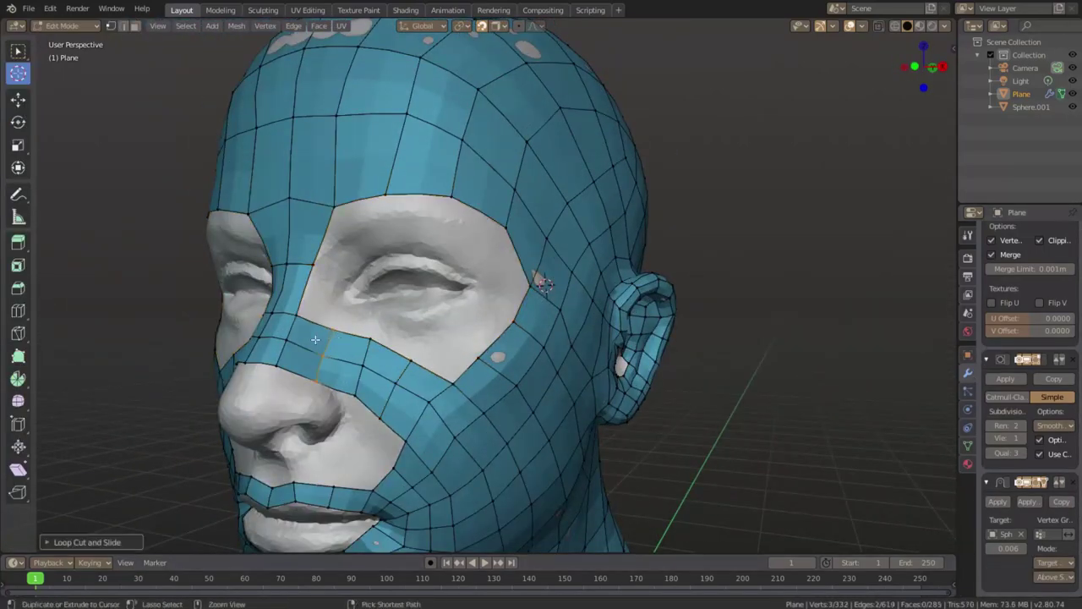
pyautogui.scroll(-3, 266, 175)
pyautogui.moveTo(315, 339)
pyautogui.mouseDown(button='middle')
pyautogui.moveTo(266, 174)
pyautogui.moveTo(490, 312)
pyautogui.moveTo(505, 305)
pyautogui.moveTo(433, 320)
pyautogui.mouseUp(button='middle')
pyautogui.scroll(3, 432, 320)
pyautogui.press('g')
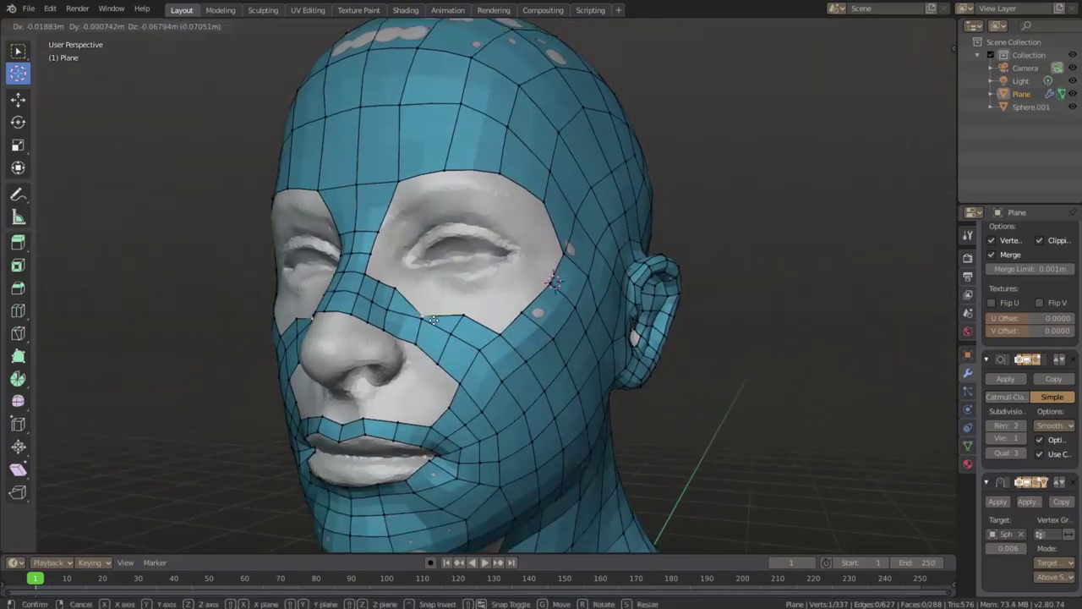
pyautogui.scroll(4, 392, 289)
pyautogui.scroll(-4, 391, 289)
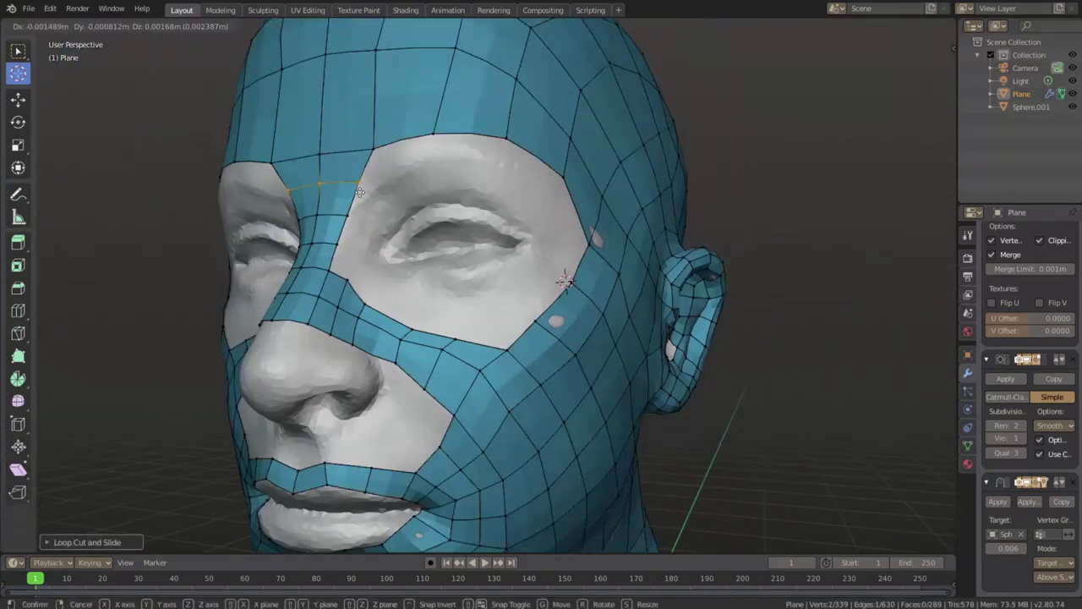
pyautogui.keyDown('ctrl'); pyautogui.click(380, 220); pyautogui.keyUp('ctrl')
pyautogui.press('g')
pyautogui.click(443, 200)
# Pull up the under-eye vertex, extend a brow strip, and extrude faces into the eye hole.
pyautogui.moveTo(442, 199); pyautogui.dragTo(304, 348, button='middle')
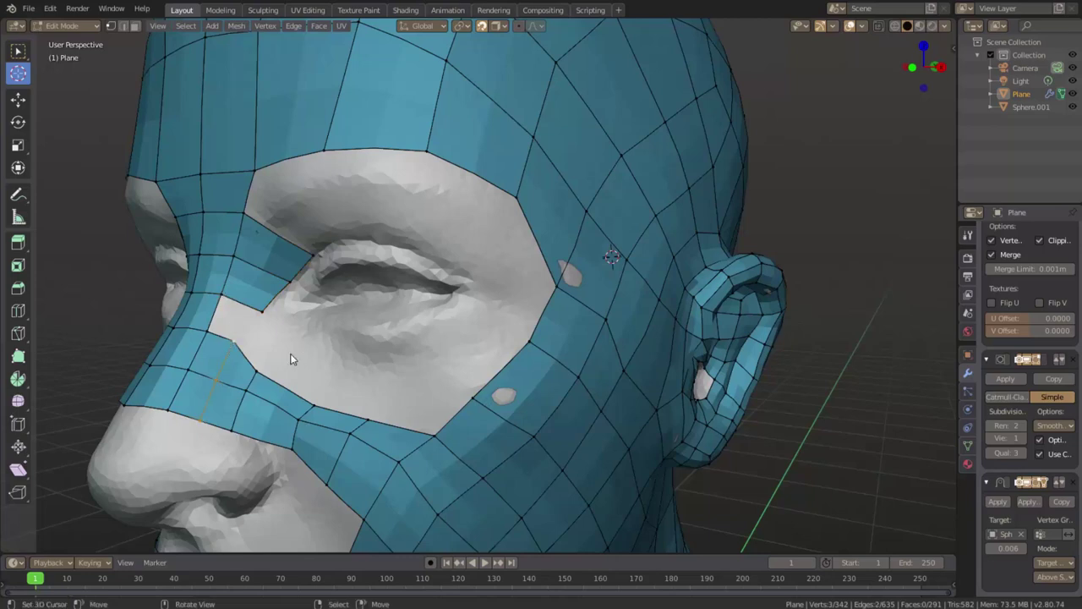
pyautogui.moveTo(239, 361); pyautogui.dragTo(226, 308)
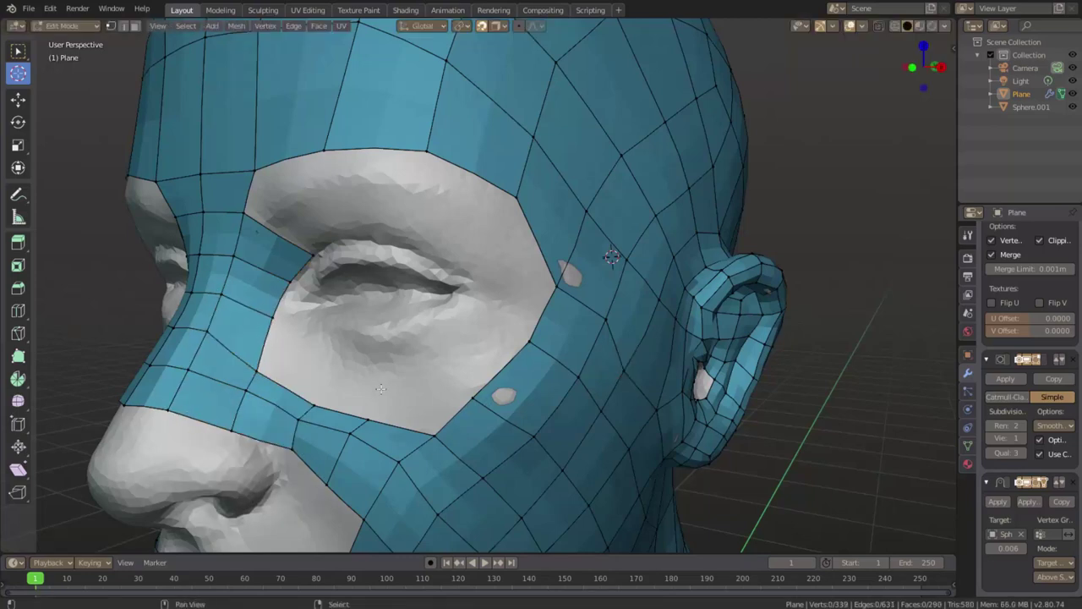
pyautogui.moveTo(381, 389); pyautogui.dragTo(374, 235, button='middle')
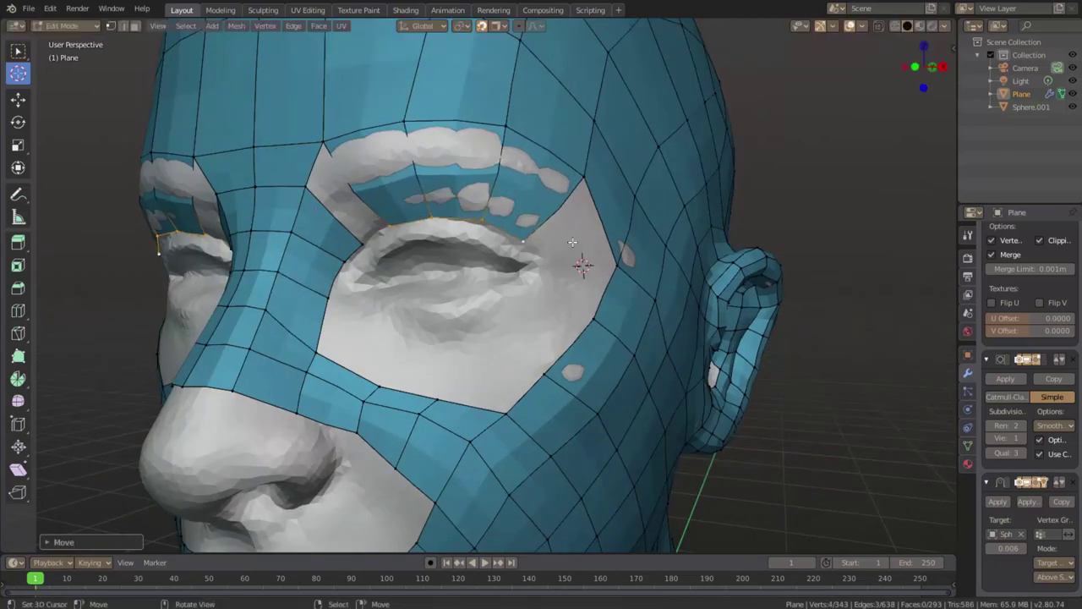
pyautogui.moveTo(599, 234); pyautogui.dragTo(481, 347, button='middle')
pyautogui.press('e')
pyautogui.click(598, 296)
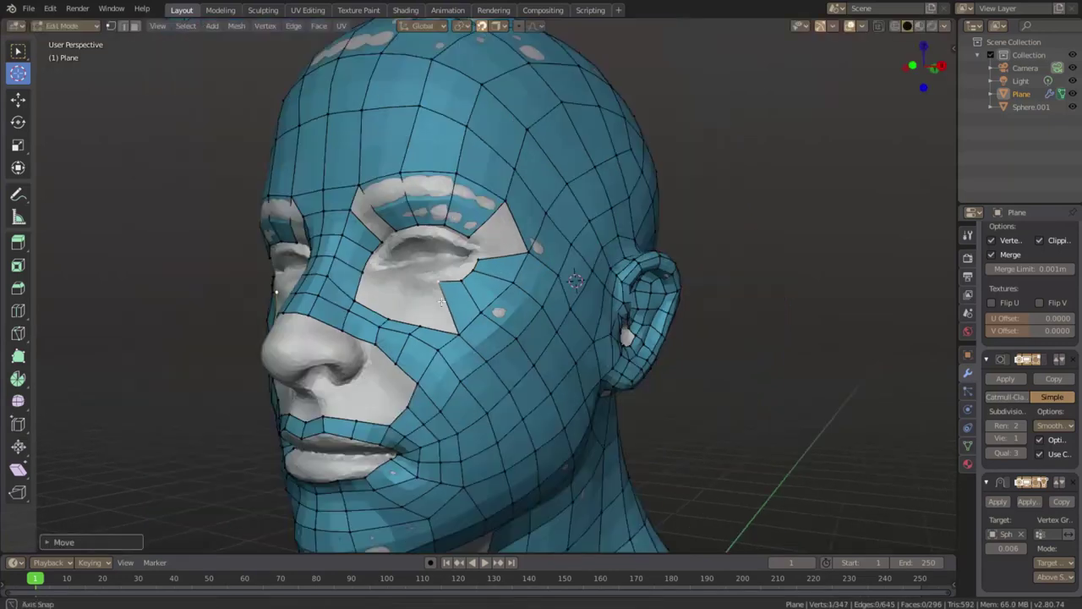
pyautogui.moveTo(599, 296)
pyautogui.mouseDown(button='middle')
pyautogui.moveTo(337, 198)
pyautogui.moveTo(421, 279)
pyautogui.mouseUp(button='middle')
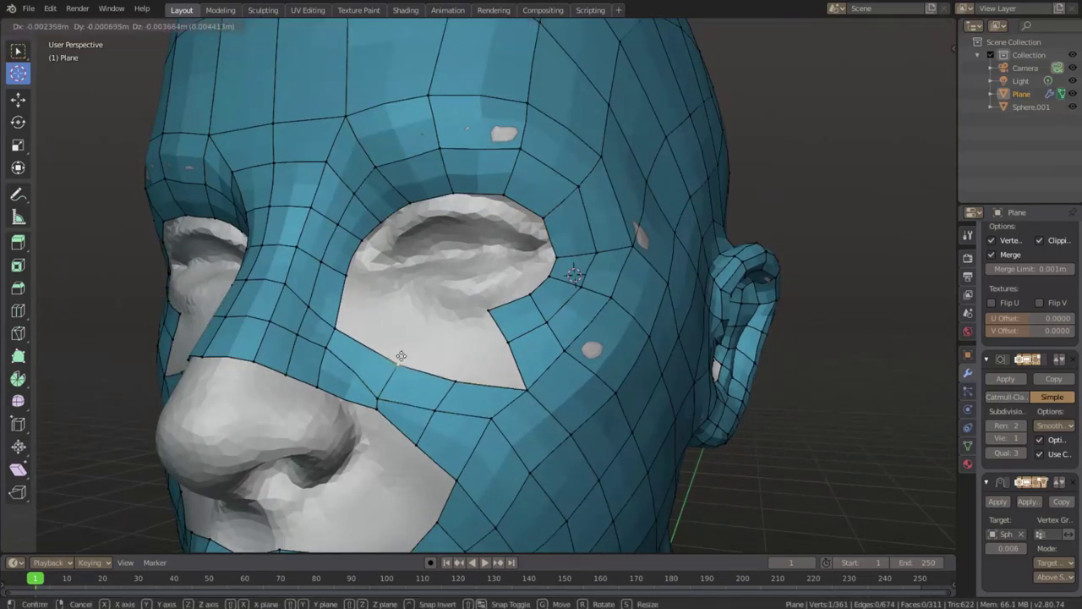
pyautogui.keyDown('ctrl'); pyautogui.rightClick(411, 313); pyautogui.keyUp('ctrl')
pyautogui.moveTo(410, 313); pyautogui.dragTo(320, 273, button='middle')
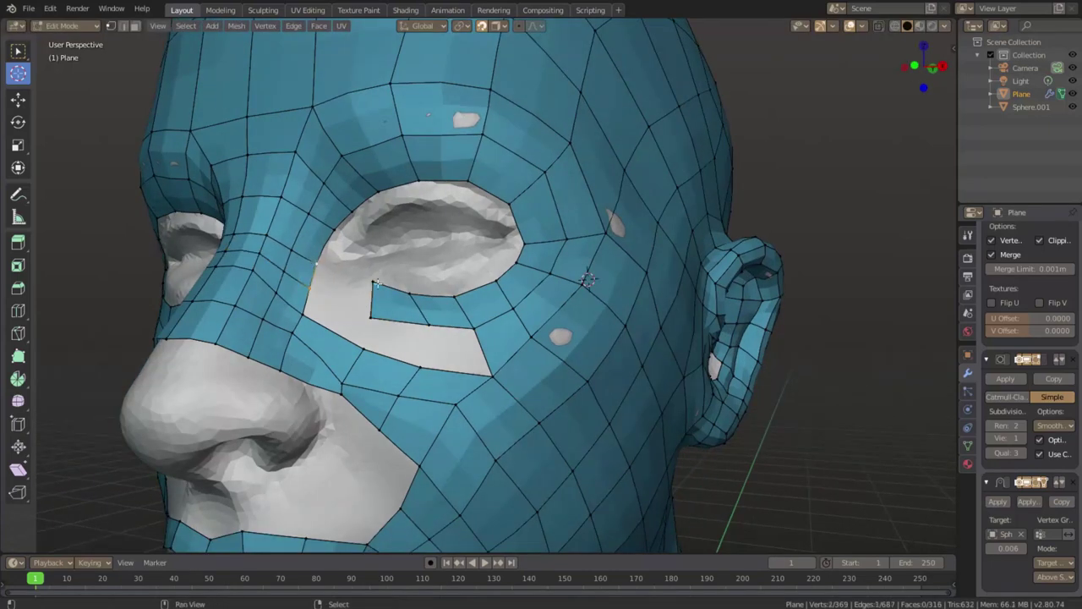
# Check the shape in Sculpt Mode, then move a vertex below the eye into place.
pyautogui.press('Tab')
pyautogui.hotkey('ctrl', 'Tab')
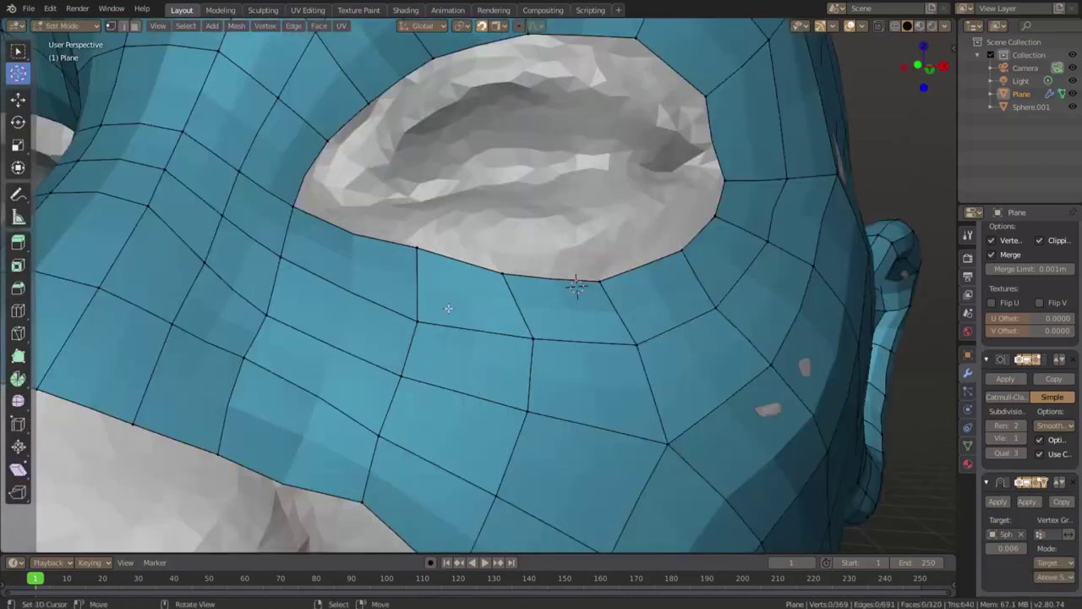
pyautogui.keyDown('alt'); pyautogui.click(487, 276); pyautogui.keyUp('alt')
pyautogui.scroll(-3, 497, 254)
pyautogui.click(435, 318)
pyautogui.press('g')
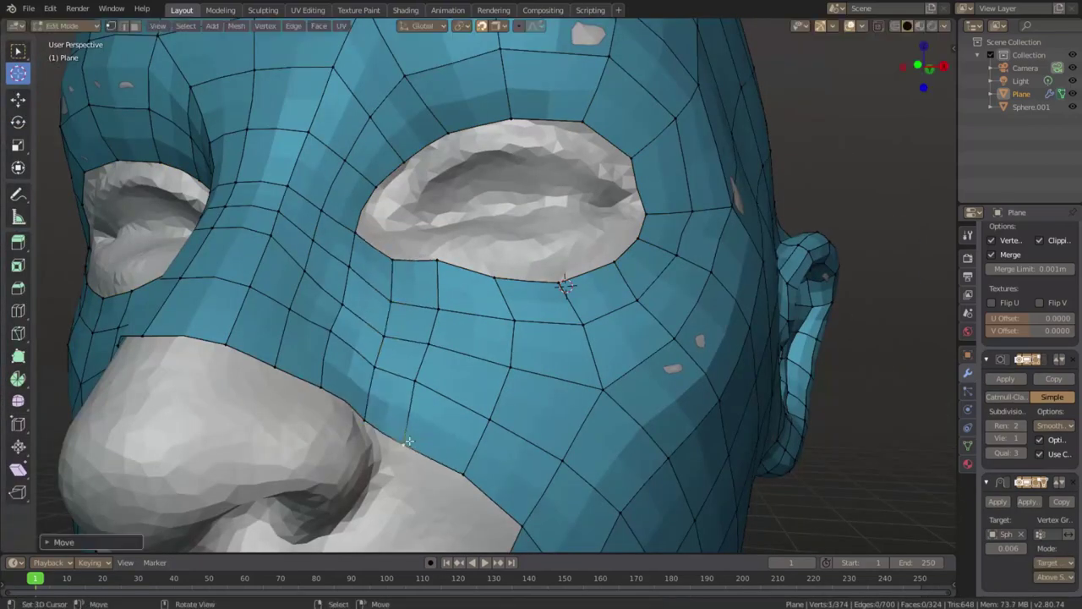
pyautogui.click(523, 340)
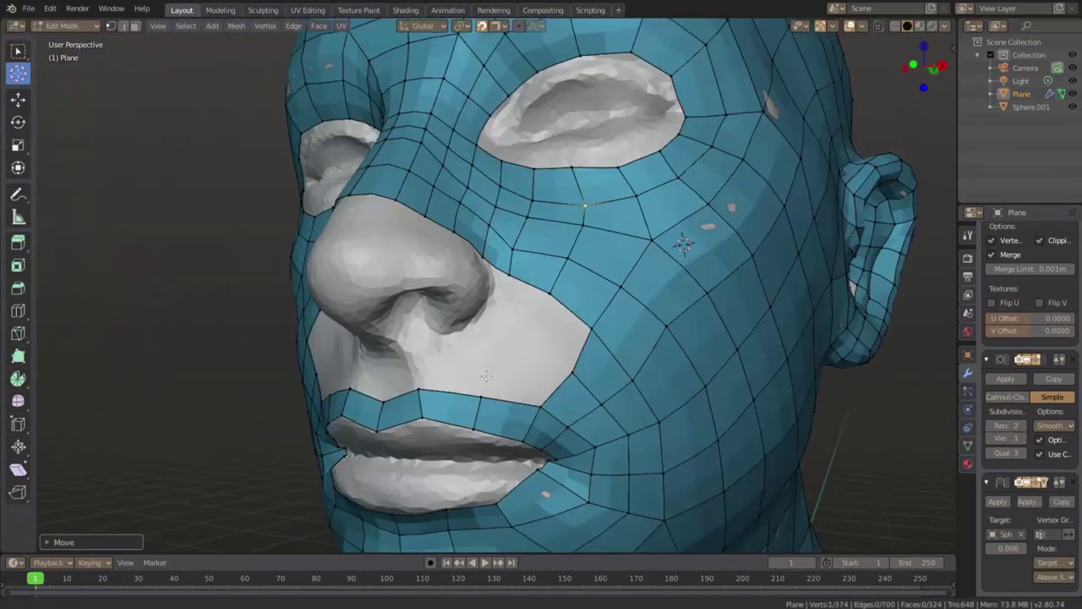
pyautogui.moveTo(524, 339)
pyautogui.mouseDown(button='middle')
pyautogui.moveTo(503, 275)
pyautogui.moveTo(581, 225)
pyautogui.moveTo(537, 258)
pyautogui.moveTo(472, 263)
pyautogui.mouseUp(button='middle')
pyautogui.click(500, 244)
# Extrude faces from the cheek strip and slide them along the side of the nose.
pyautogui.press('e')
pyautogui.scroll(2, 473, 263)
pyautogui.press('g')
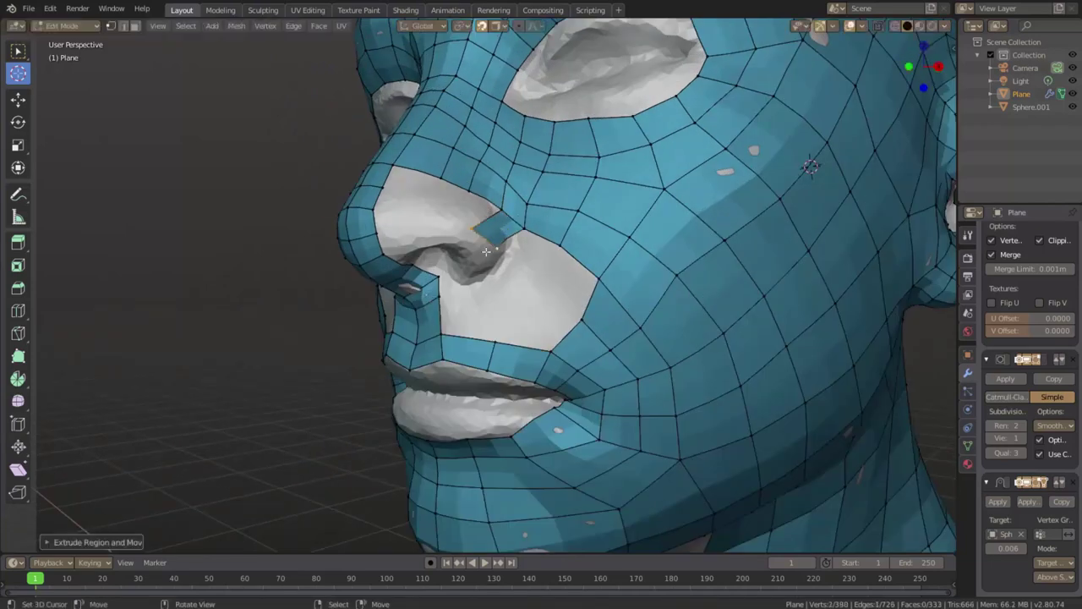
pyautogui.press('g')
pyautogui.scroll(3, 524, 227)
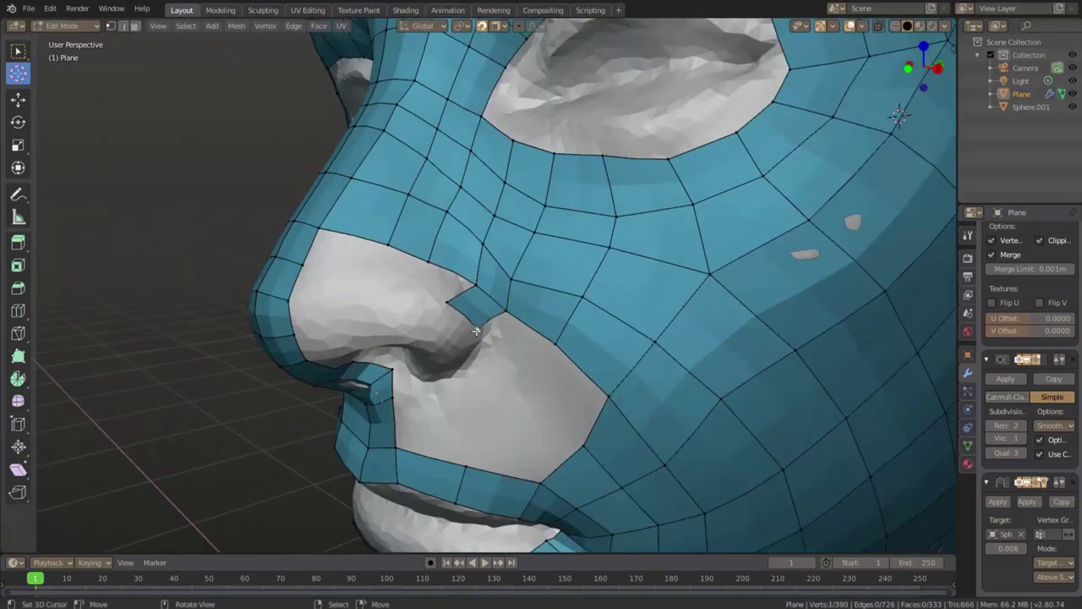
pyautogui.moveTo(503, 262); pyautogui.dragTo(474, 297, button='middle')
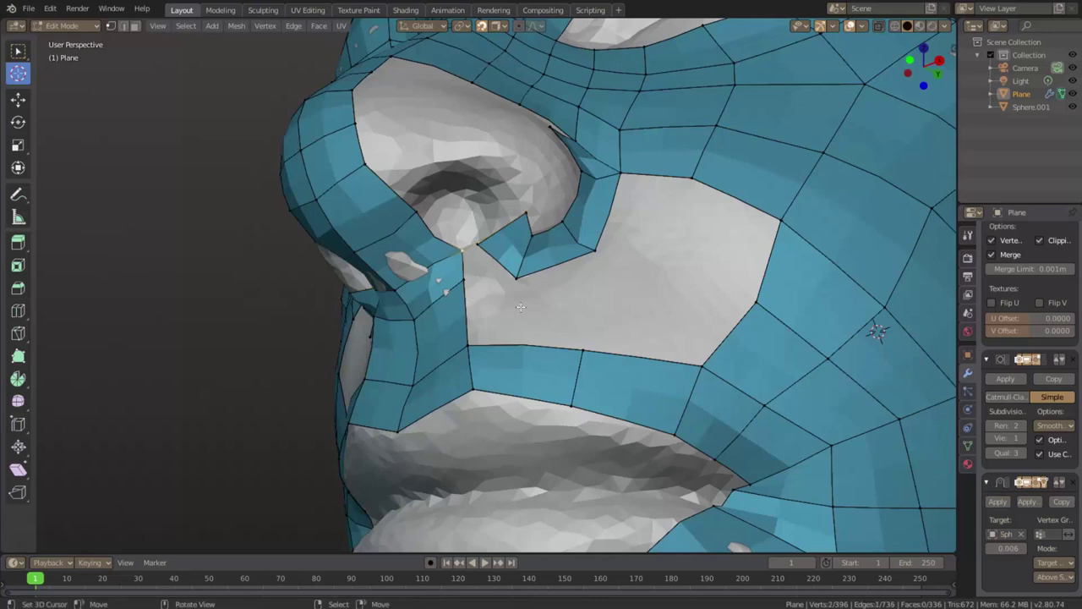
pyautogui.click(445, 272)
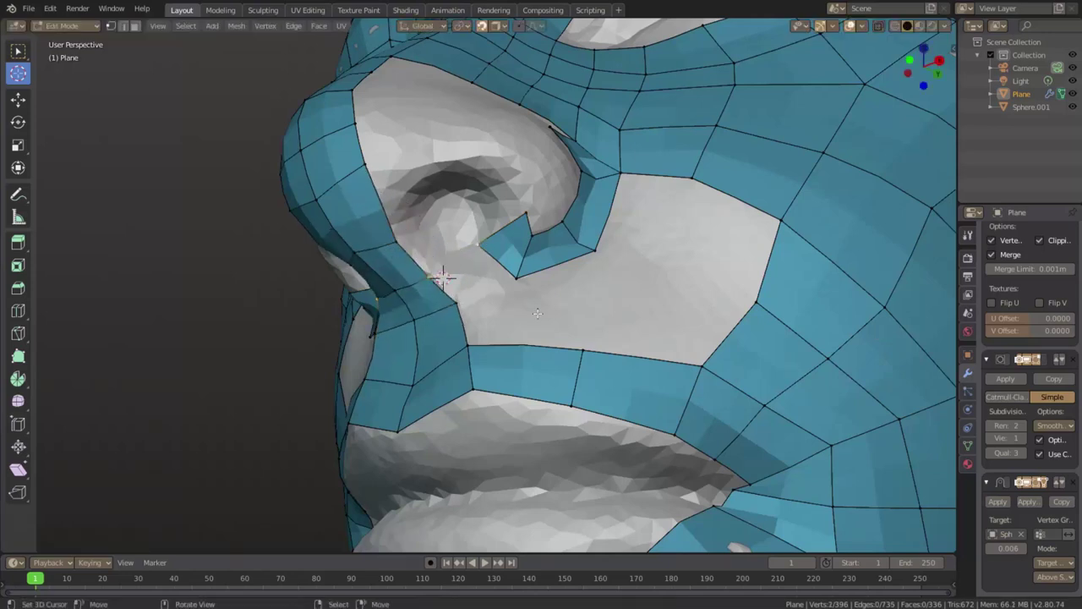
# Extrude faces around the nostril, add a loop cut, and slide a vertex into the nostril.
pyautogui.press('e')
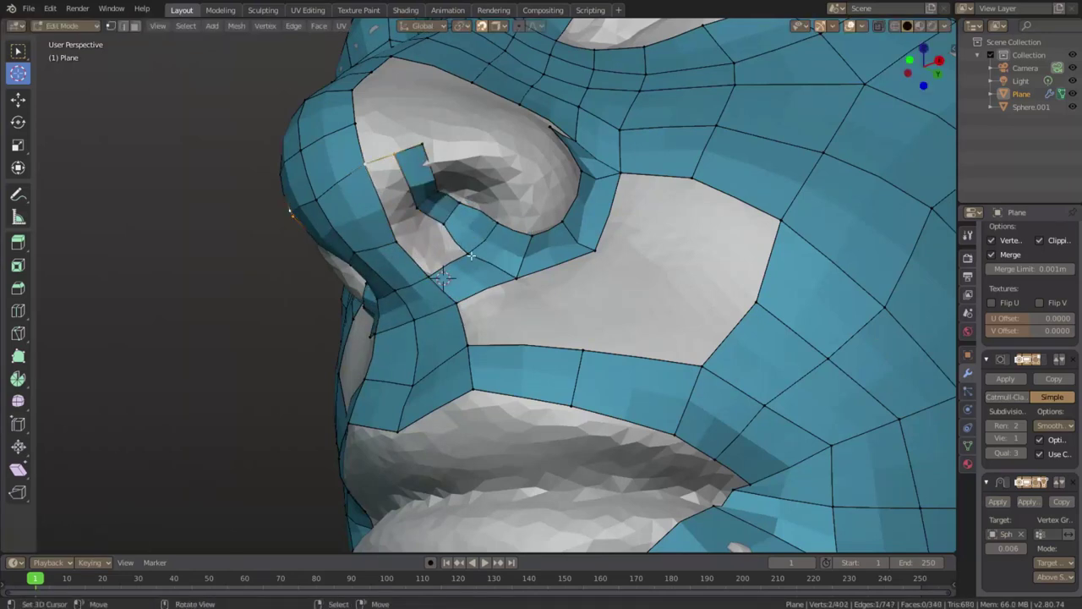
pyautogui.scroll(2, 471, 255)
pyautogui.hotkey('ctrl', 'r')
pyautogui.click(251, 160)
pyautogui.scroll(-3, 251, 161)
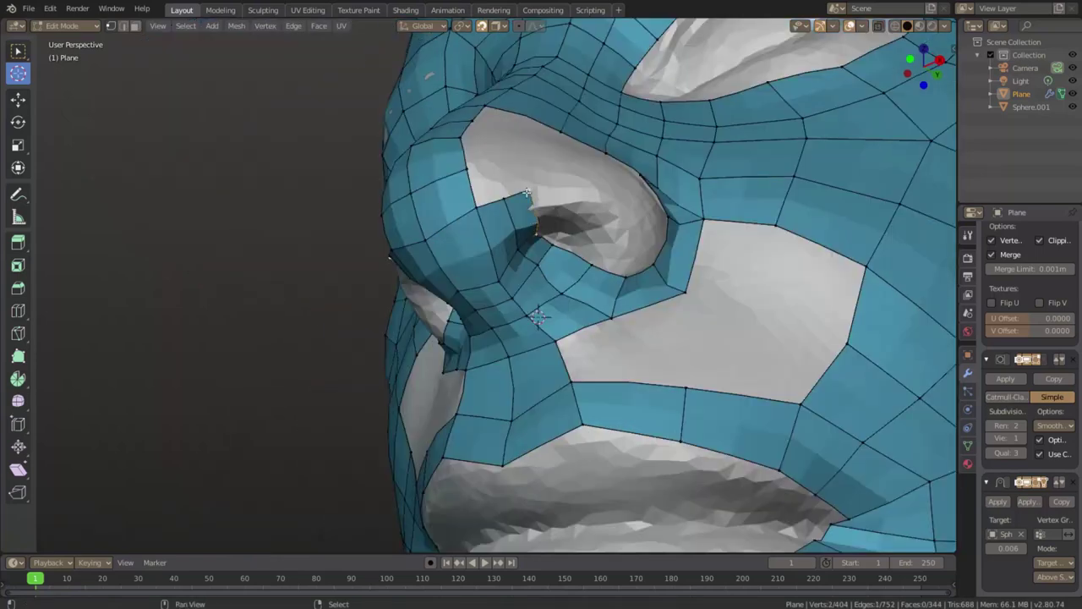
pyautogui.moveTo(338, 254)
pyautogui.mouseDown(button='middle')
pyautogui.moveTo(498, 312)
pyautogui.moveTo(369, 149)
pyautogui.mouseUp(button='middle')
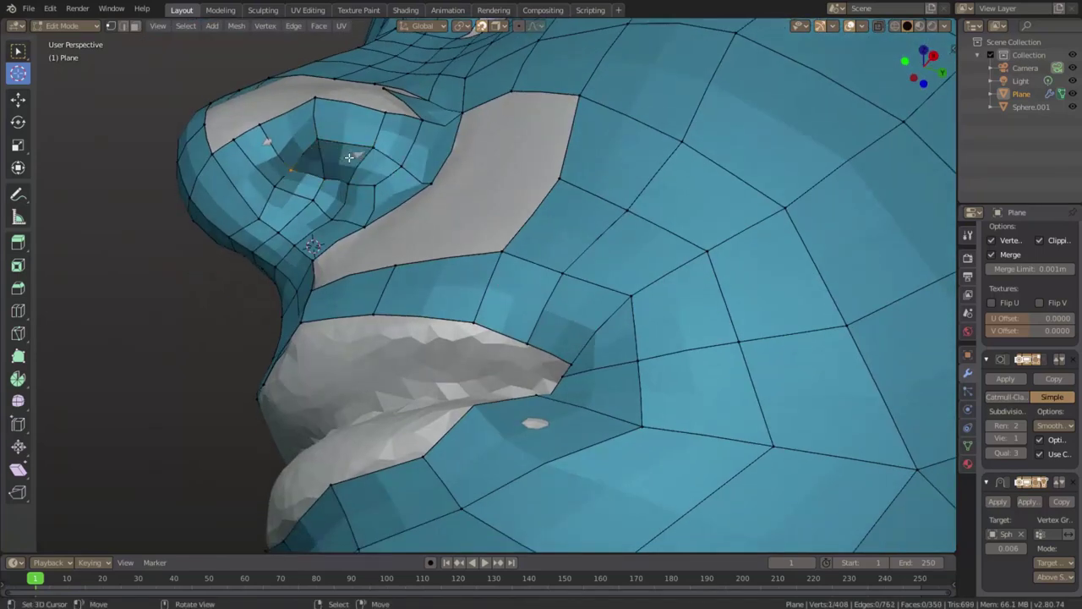
pyautogui.press('v')
pyautogui.click(263, 176)
pyautogui.moveTo(262, 177); pyautogui.dragTo(474, 195, button='middle')
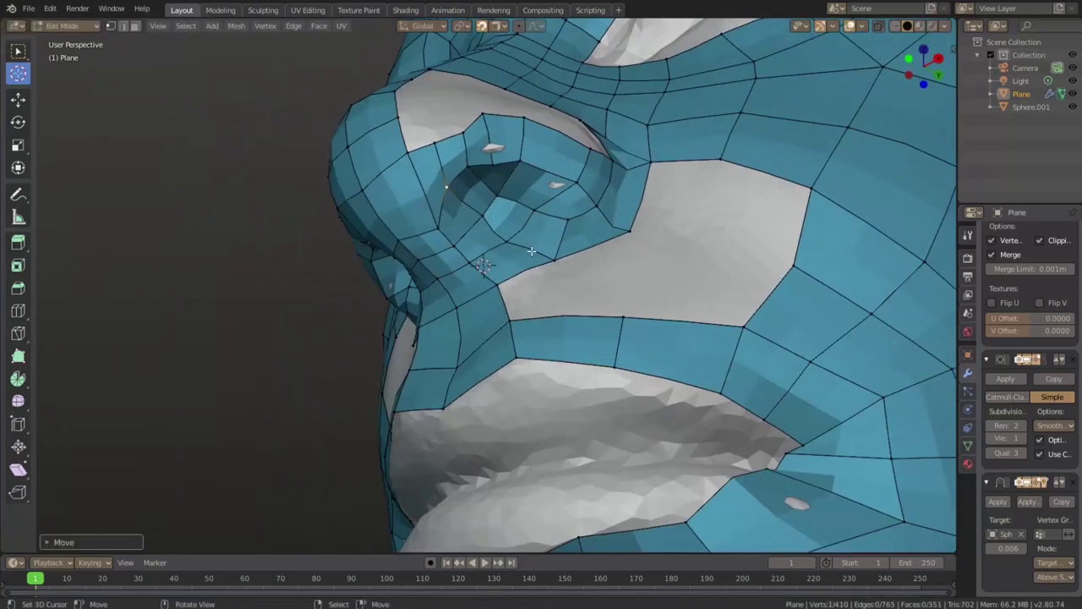
pyautogui.keyDown('ctrl'); pyautogui.click(524, 161); pyautogui.keyUp('ctrl')
# Extrude the nostril faces inward and smooth their normals, cancelling a trial bevel.
pyautogui.hotkey('ctrl', 'f')
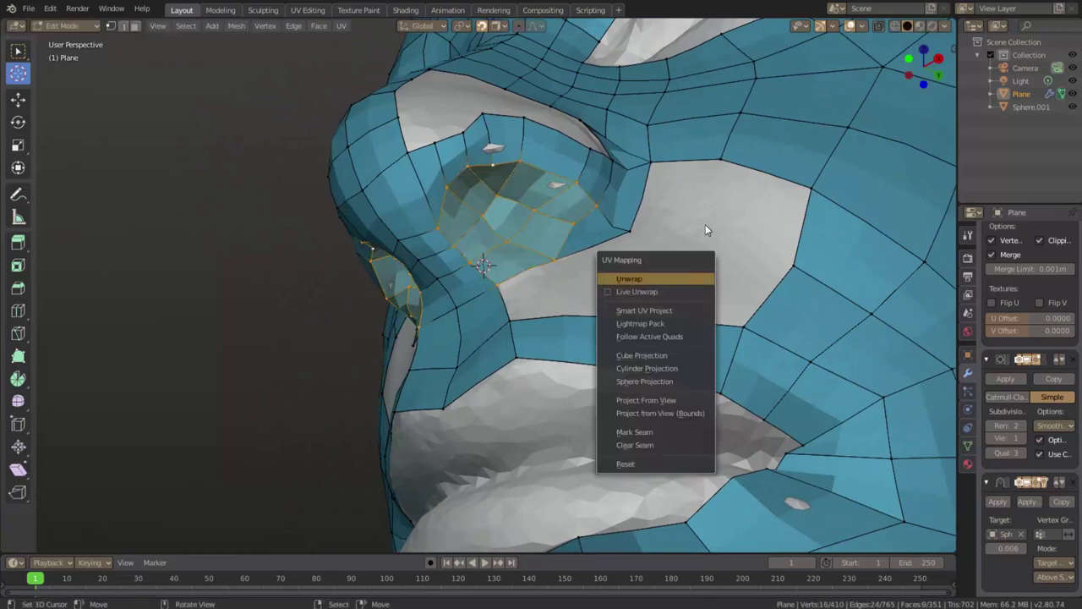
pyautogui.click(643, 277)
pyautogui.press('Return')
pyautogui.press('ctrl+KP_Add')
pyautogui.hotkey('alt', 'n')
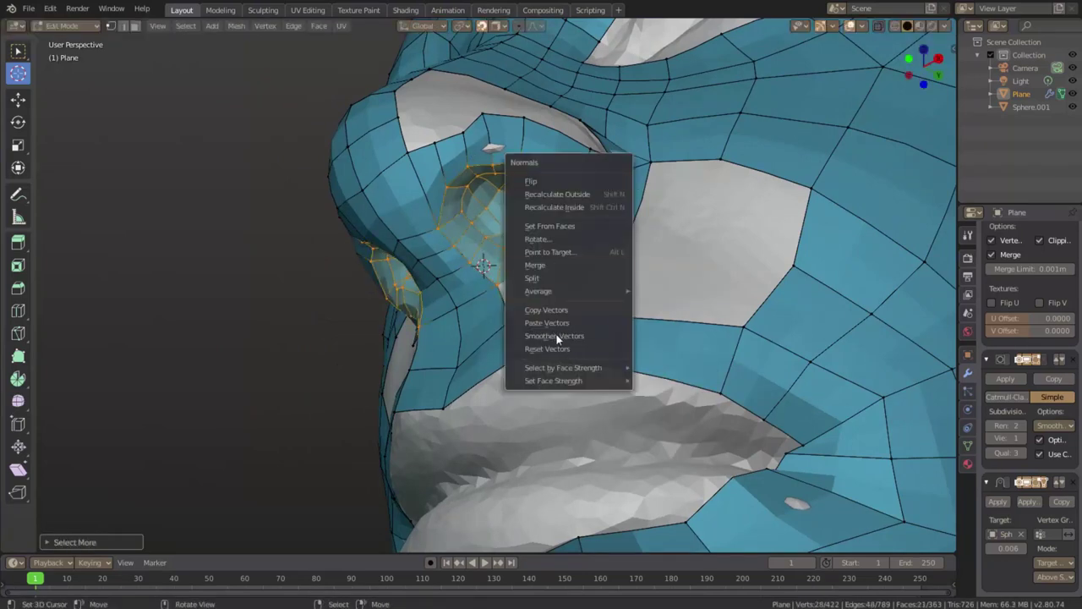
pyautogui.click(556, 336)
pyautogui.press('F3')
pyautogui.write('bevel')
pyautogui.press('Return')
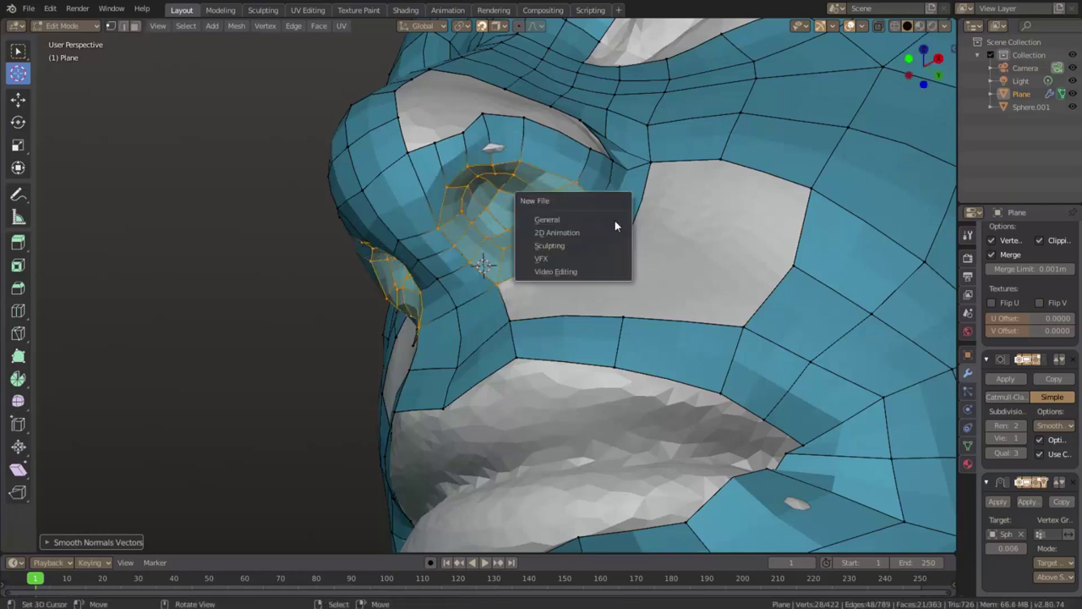
pyautogui.rightClick(611, 243)
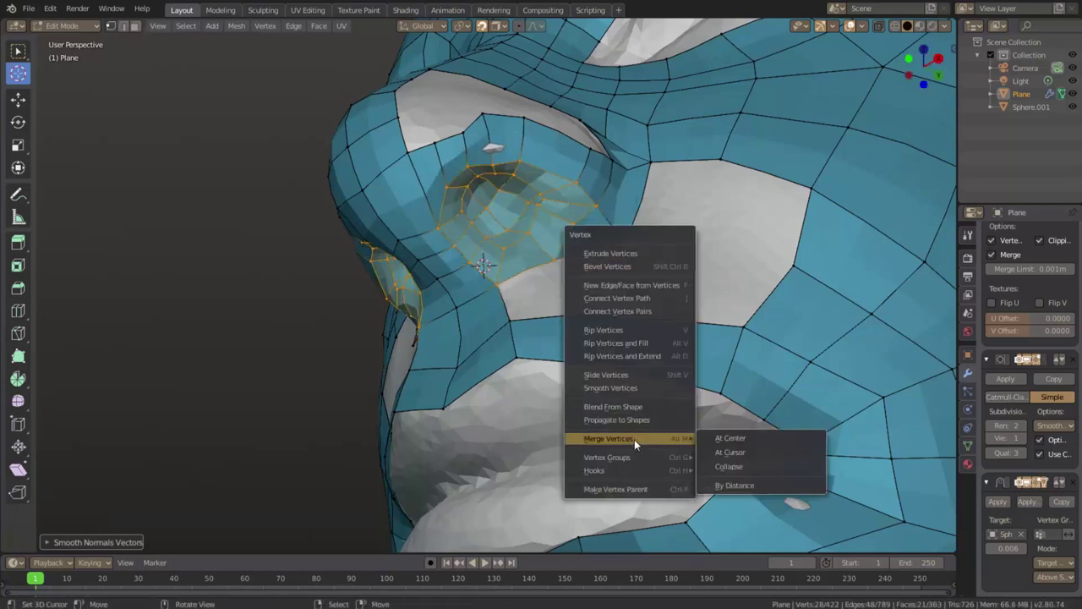
pyautogui.click(635, 439)
pyautogui.moveTo(634, 439)
pyautogui.keyDown('shift'); pyautogui.mouseDown(button='middle')
pyautogui.moveTo(626, 293)
pyautogui.moveTo(526, 309)
pyautogui.mouseUp(button='middle'); pyautogui.keyUp('shift')
# Delete a stray nostril vertex, dissolve an edge, and move a vertex to close the notch.
pyautogui.press('g')
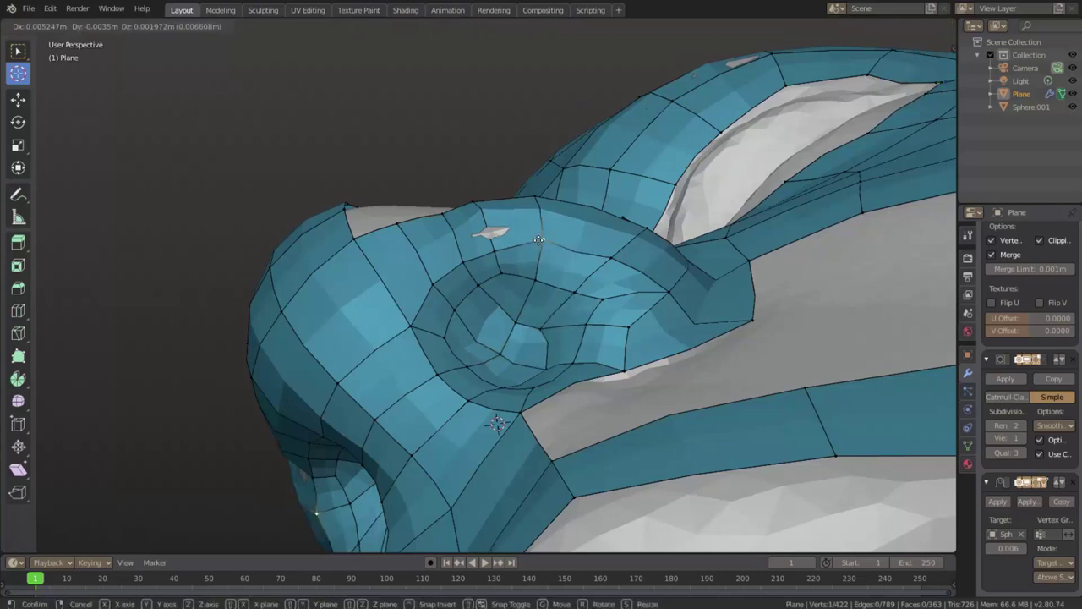
pyautogui.click(539, 240)
pyautogui.moveTo(538, 240)
pyautogui.mouseDown(button='middle')
pyautogui.moveTo(592, 338)
pyautogui.moveTo(621, 264)
pyautogui.moveTo(592, 321)
pyautogui.moveTo(576, 401)
pyautogui.moveTo(717, 229)
pyautogui.mouseUp(button='middle')
pyautogui.press('x')
pyautogui.click(559, 263)
pyautogui.click(592, 322)
pyautogui.press('x')
pyautogui.click(668, 330)
pyautogui.moveTo(668, 330); pyautogui.dragTo(580, 263, button='middle')
pyautogui.click(581, 263)
pyautogui.press('g')
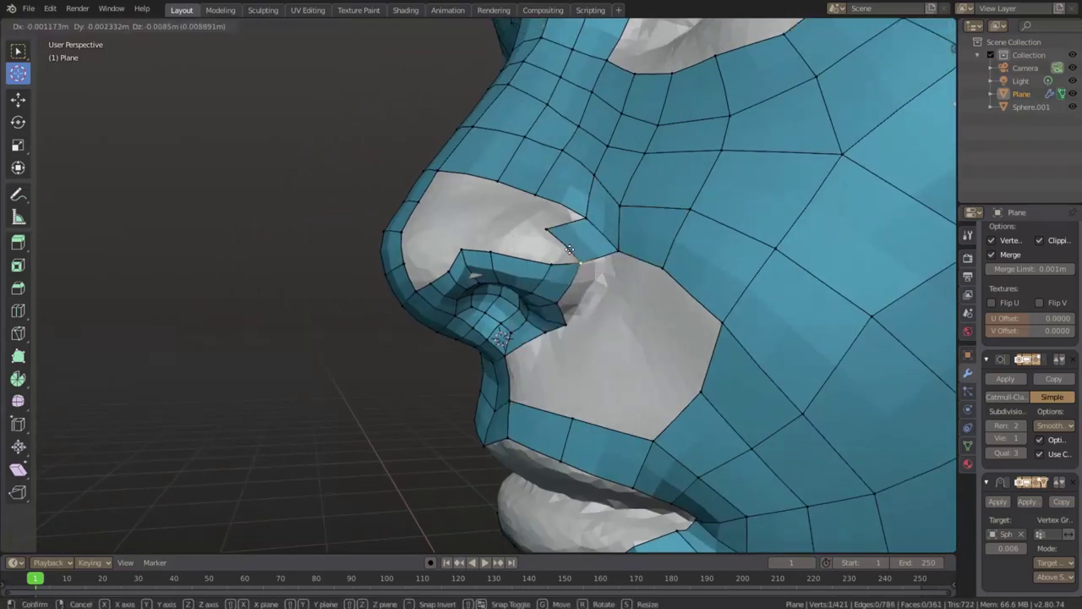
pyautogui.click(555, 225)
pyautogui.moveTo(555, 225)
pyautogui.mouseDown(button='middle')
pyautogui.moveTo(575, 253)
pyautogui.moveTo(593, 221)
pyautogui.moveTo(559, 197)
pyautogui.mouseUp(button='middle')
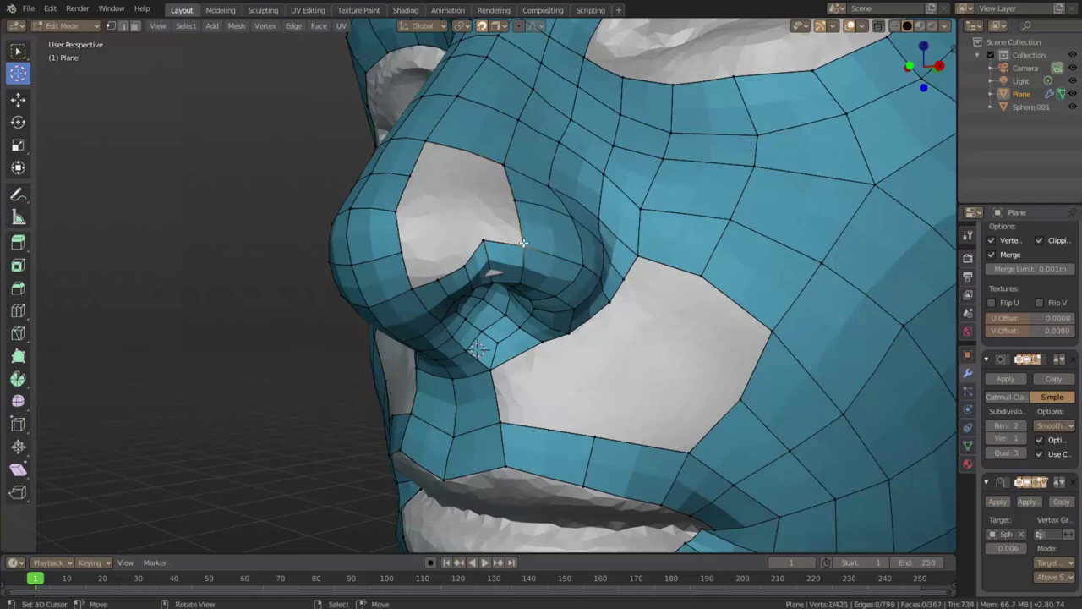
# Add a knife cut and an edge loop across the nose, undoing a stray extrusion.
pyautogui.moveTo(524, 243)
pyautogui.mouseDown(button='middle')
pyautogui.moveTo(429, 260)
pyautogui.moveTo(415, 242)
pyautogui.moveTo(456, 148)
pyautogui.moveTo(457, 224)
pyautogui.moveTo(429, 206)
pyautogui.mouseUp(button='middle')
pyautogui.press('k')
pyautogui.click(486, 249)
pyautogui.press('Return')
pyautogui.hotkey('ctrl', 'r')
pyautogui.click(457, 148)
pyautogui.press('e')
pyautogui.hotkey('ctrl', 'z')
pyautogui.keyDown('ctrl'); pyautogui.click(456, 224); pyautogui.keyUp('ctrl')
pyautogui.hotkey('ctrl', 'z')
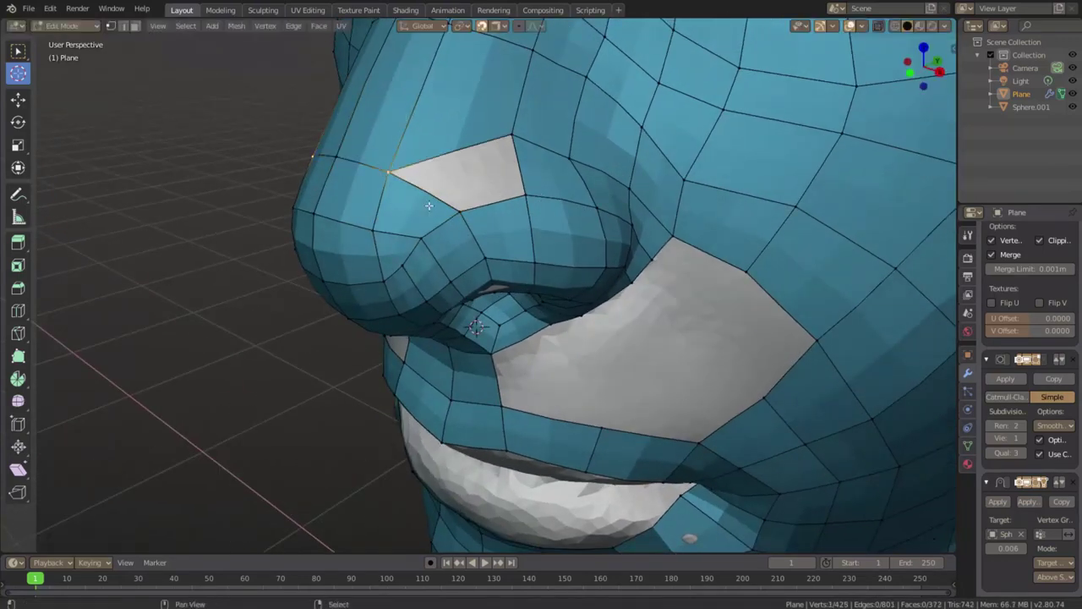
pyautogui.moveTo(548, 191)
pyautogui.mouseDown(button='middle')
pyautogui.moveTo(464, 258)
pyautogui.moveTo(365, 206)
pyautogui.mouseUp(button='middle')
# Slide the selected nose vertices along the X axis, checking the result in Sculpt Mode.
pyautogui.hotkey('ctrl', 'Tab')
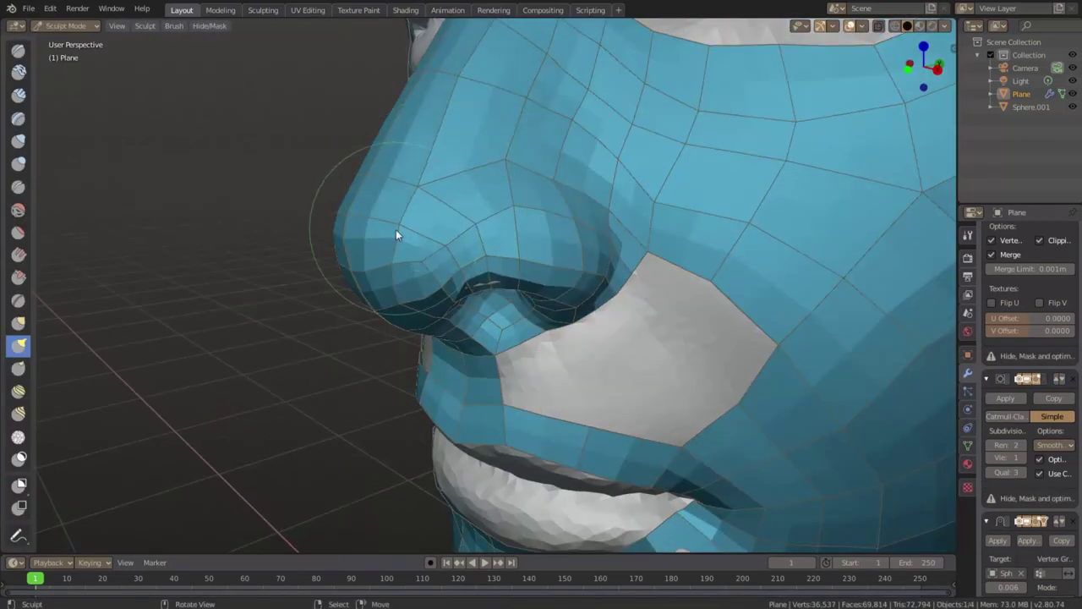
pyautogui.moveTo(469, 238)
pyautogui.mouseDown(button='middle')
pyautogui.moveTo(669, 212)
pyautogui.moveTo(457, 287)
pyautogui.moveTo(473, 245)
pyautogui.mouseUp(button='middle')
pyautogui.hotkey('ctrl', 'Tab')
pyautogui.press('g')
pyautogui.press('x')
pyautogui.click(483, 241)
pyautogui.press('Tab')
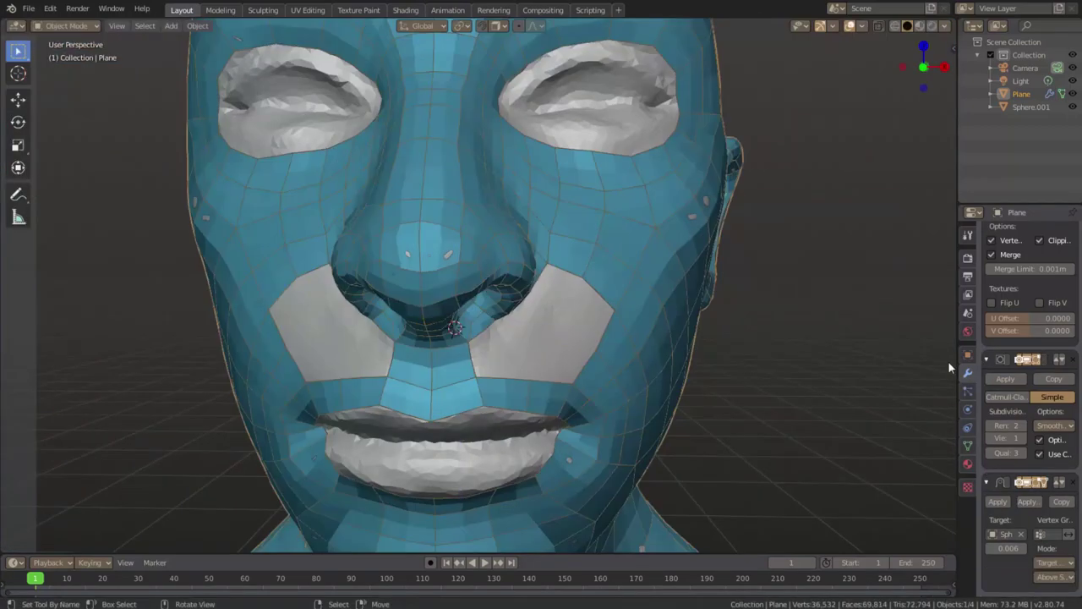
pyautogui.press('Tab')
# Pick a cheek vertex beside the nose and inspect the filled cheek in Sculpt Mode.
pyautogui.moveTo(541, 296)
pyautogui.mouseDown(button='middle')
pyautogui.moveTo(473, 279)
pyautogui.moveTo(627, 216)
pyautogui.moveTo(583, 212)
pyautogui.mouseUp(button='middle')
pyautogui.click(509, 208)
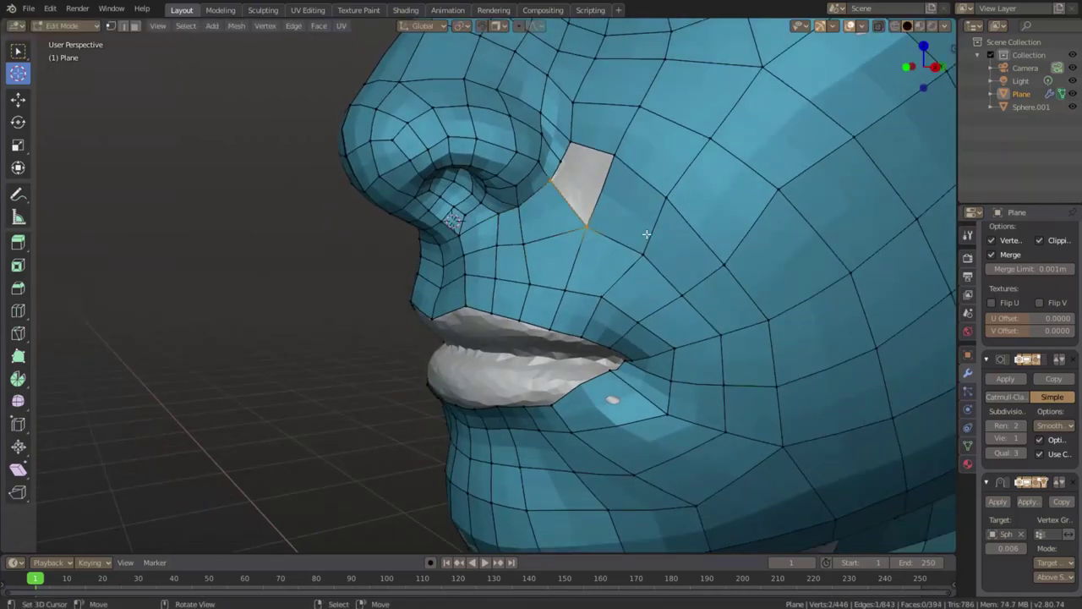
pyautogui.moveTo(646, 233); pyautogui.dragTo(634, 355, button='middle')
pyautogui.moveTo(521, 272)
pyautogui.mouseDown(button='middle')
pyautogui.moveTo(592, 338)
pyautogui.moveTo(599, 398)
pyautogui.mouseUp(button='middle')
pyautogui.hotkey('ctrl', 'Tab')
pyautogui.click(584, 355)
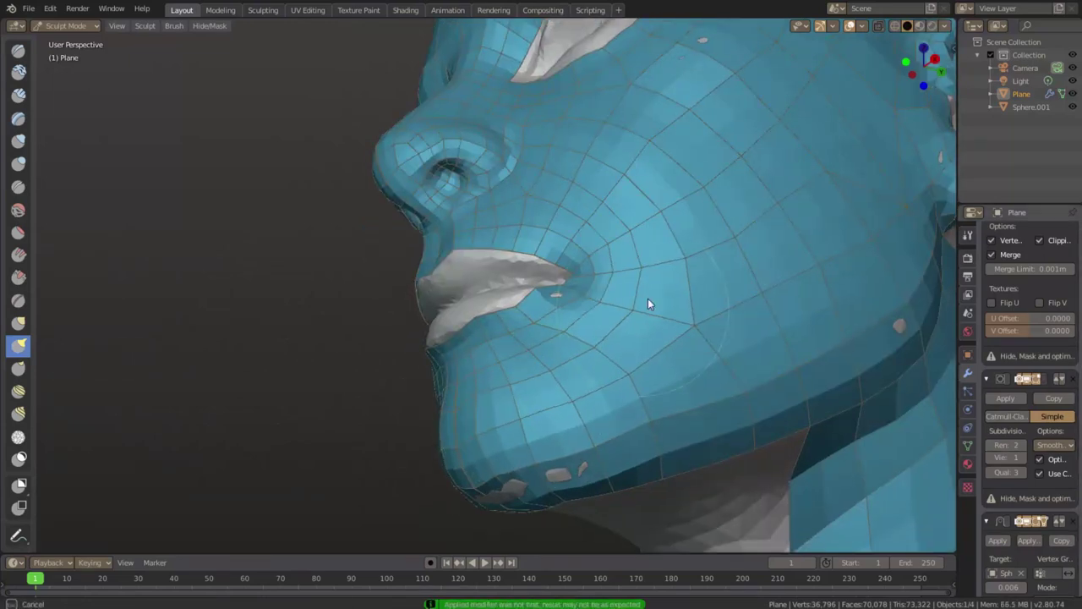
pyautogui.moveTo(648, 303)
pyautogui.mouseDown(button='middle')
pyautogui.moveTo(607, 250)
pyautogui.moveTo(575, 288)
pyautogui.mouseUp(button='middle')
pyautogui.press('Tab')
pyautogui.scroll(-3, 575, 292)
pyautogui.scroll(2, 563, 300)
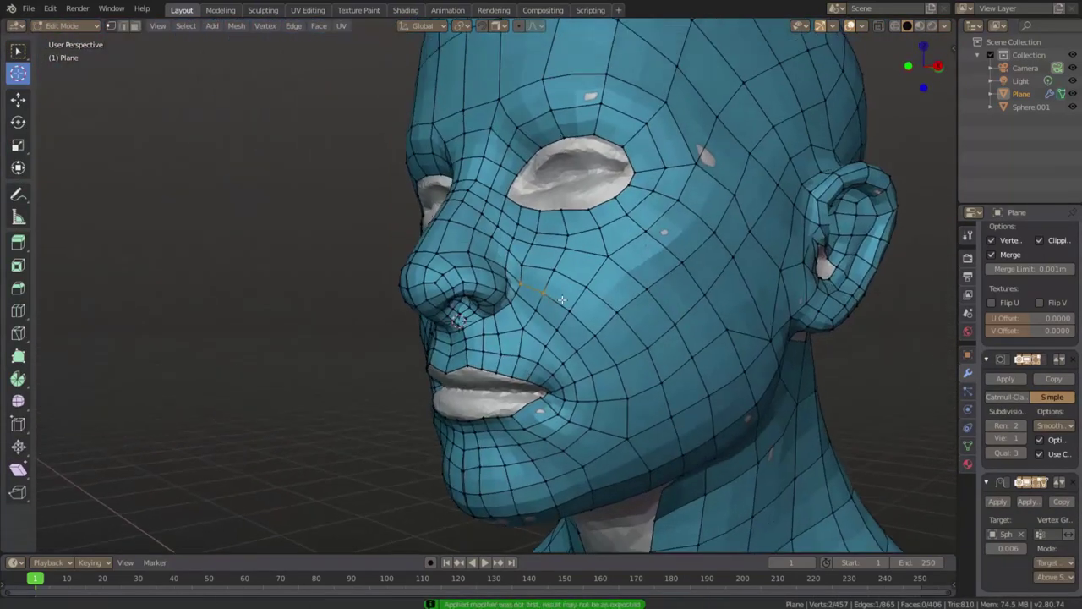
# Return to Edit Mode and select a vertex at the corner of the eye opening.
pyautogui.press('Tab')
pyautogui.scroll(3, 565, 308)
pyautogui.press('Tab')
pyautogui.scroll(-3, 573, 381)
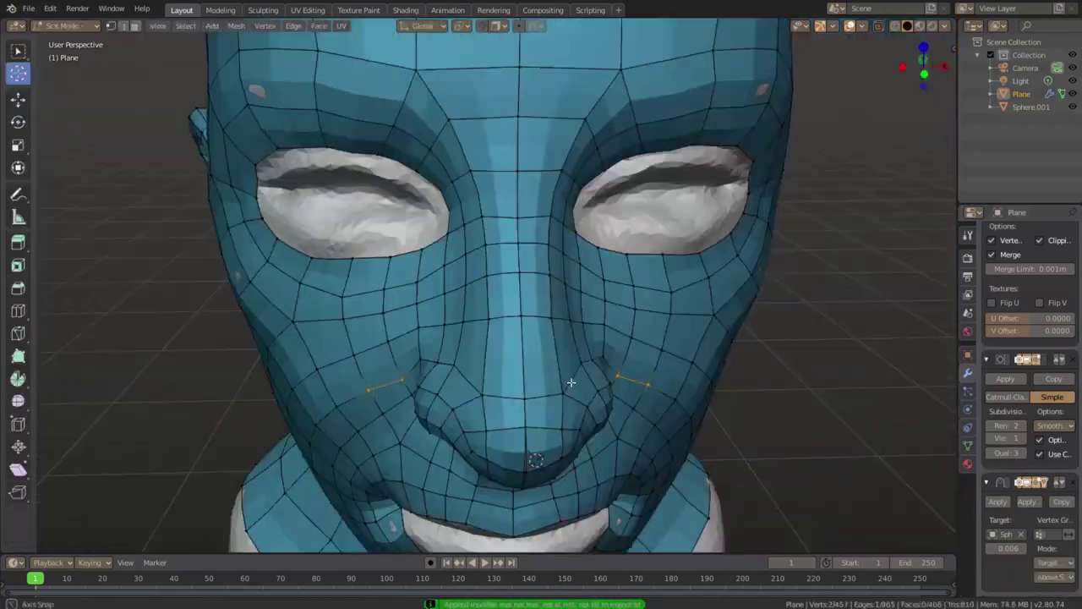
pyautogui.moveTo(573, 381); pyautogui.dragTo(725, 242, button='middle')
pyautogui.scroll(5, 725, 242)
pyautogui.click(727, 190)
# Move the eye-corner vertices snug against the eyelid, then frame the upper lip.
pyautogui.press('g')
pyautogui.click(720, 218)
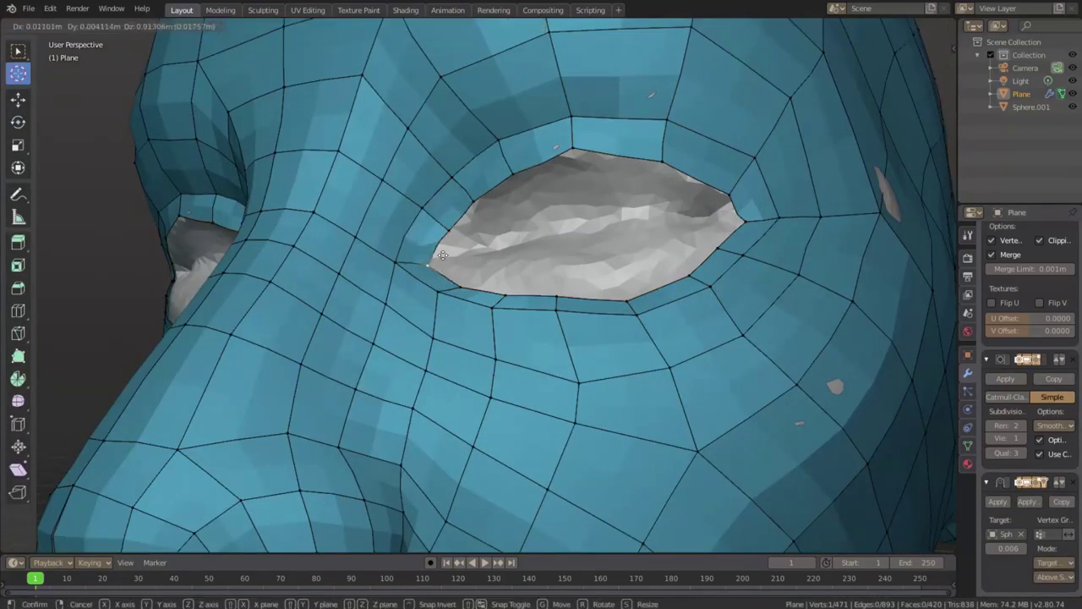
pyautogui.click(762, 264)
pyautogui.scroll(-5, 762, 264)
pyautogui.moveTo(761, 264)
pyautogui.mouseDown(button='middle')
pyautogui.moveTo(430, 290)
pyautogui.moveTo(874, 139)
pyautogui.moveTo(649, 346)
pyautogui.mouseUp(button='middle')
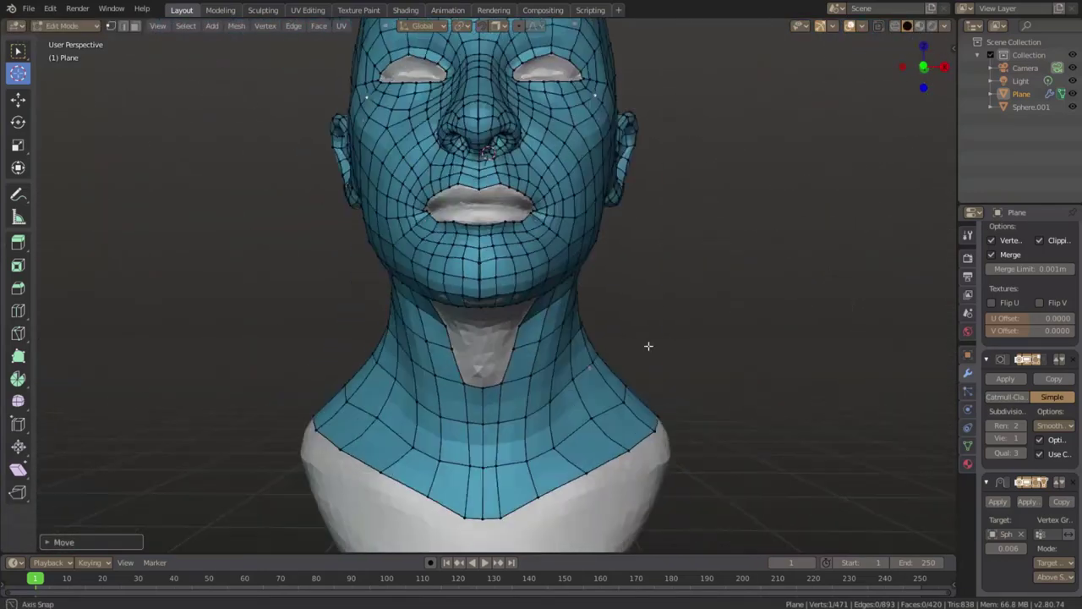
pyautogui.scroll(6, 563, 169)
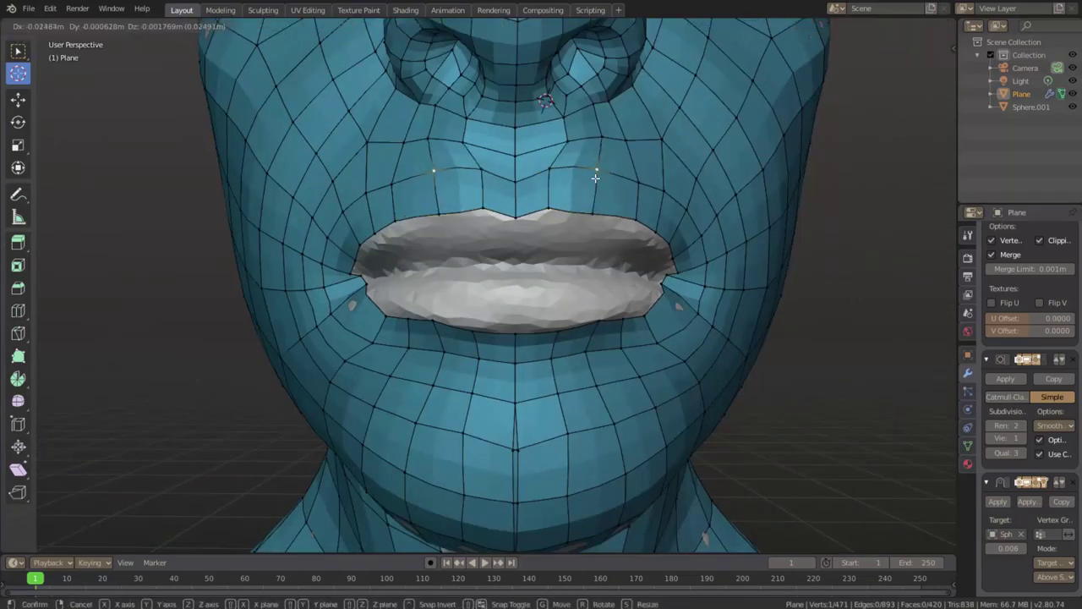
pyautogui.moveTo(589, 212)
pyautogui.mouseDown(button='middle')
pyautogui.moveTo(407, 216)
pyautogui.moveTo(507, 254)
pyautogui.mouseUp(button='middle')
pyautogui.scroll(-2, 408, 217)
pyautogui.scroll(-3, 507, 253)
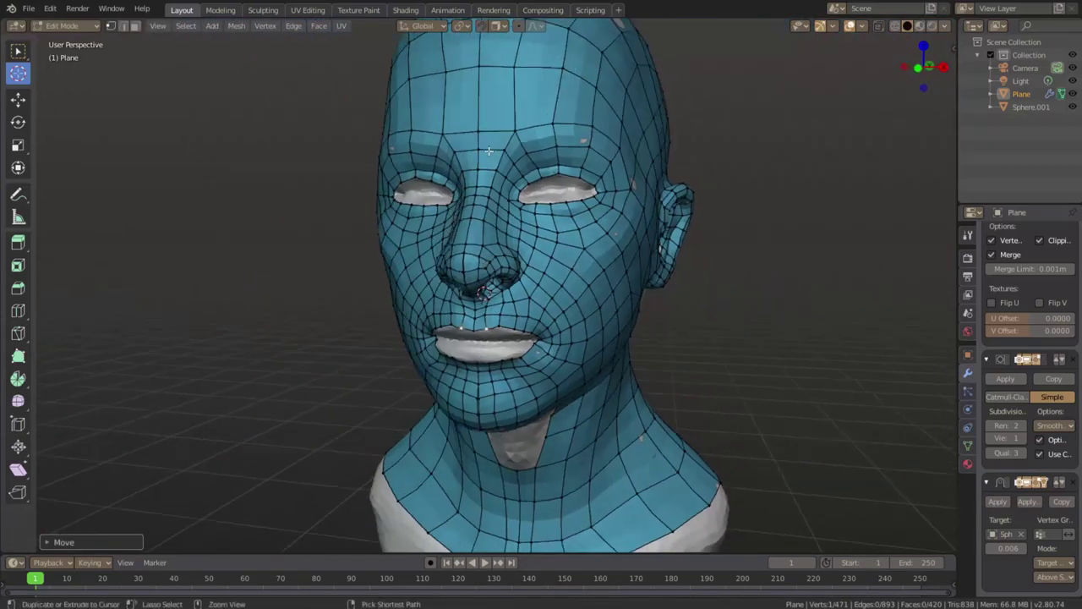
pyautogui.scroll(5, 508, 338)
pyautogui.keyDown('shift'); pyautogui.moveTo(507, 338); pyautogui.dragTo(531, 346, button='middle'); pyautogui.keyUp('shift')
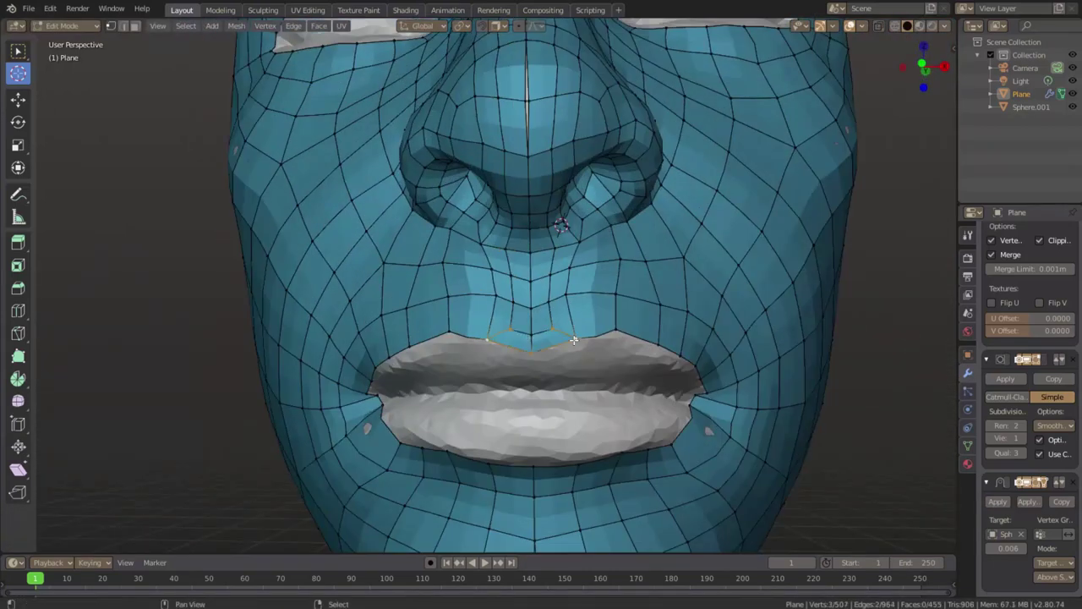
# Extrude the edge loop around the lips inward to close the mouth opening.
pyautogui.click(666, 353)
pyautogui.moveTo(667, 353); pyautogui.dragTo(463, 347, button='middle')
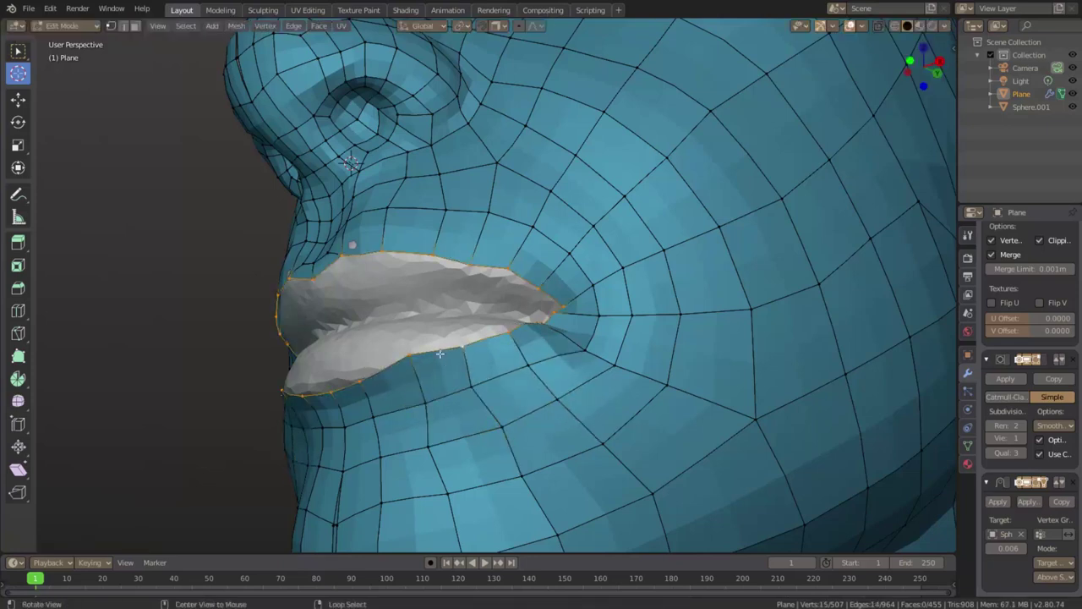
pyautogui.moveTo(440, 353); pyautogui.dragTo(538, 398, button='middle')
pyautogui.moveTo(493, 354)
pyautogui.mouseDown(button='middle')
pyautogui.moveTo(497, 300)
pyautogui.moveTo(440, 293)
pyautogui.mouseUp(button='middle')
pyautogui.keyDown('alt'); pyautogui.click(497, 299); pyautogui.keyUp('alt')
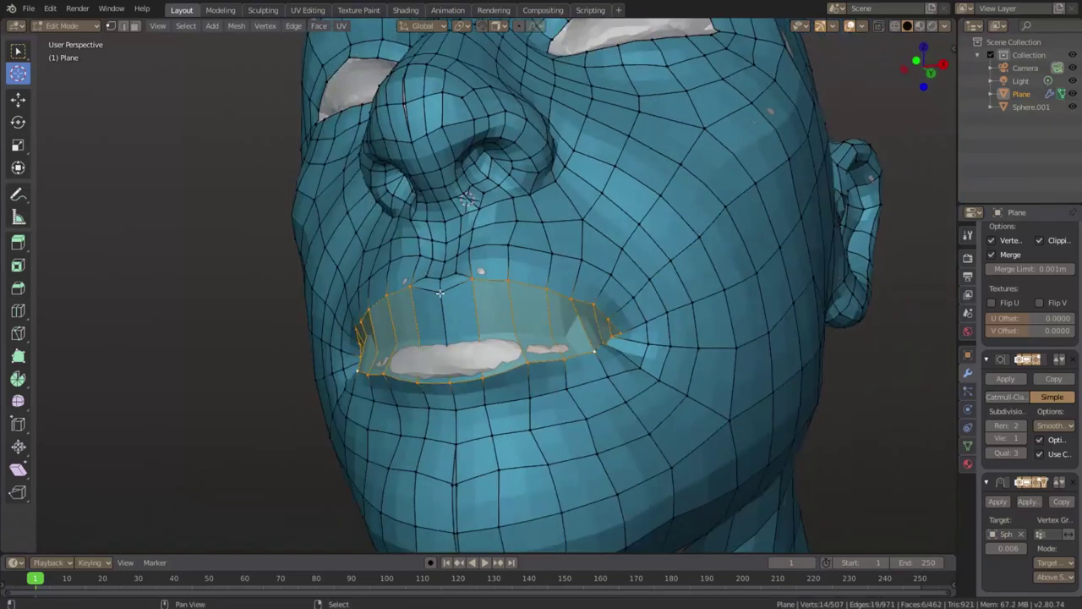
pyautogui.press('e')
pyautogui.click(514, 321)
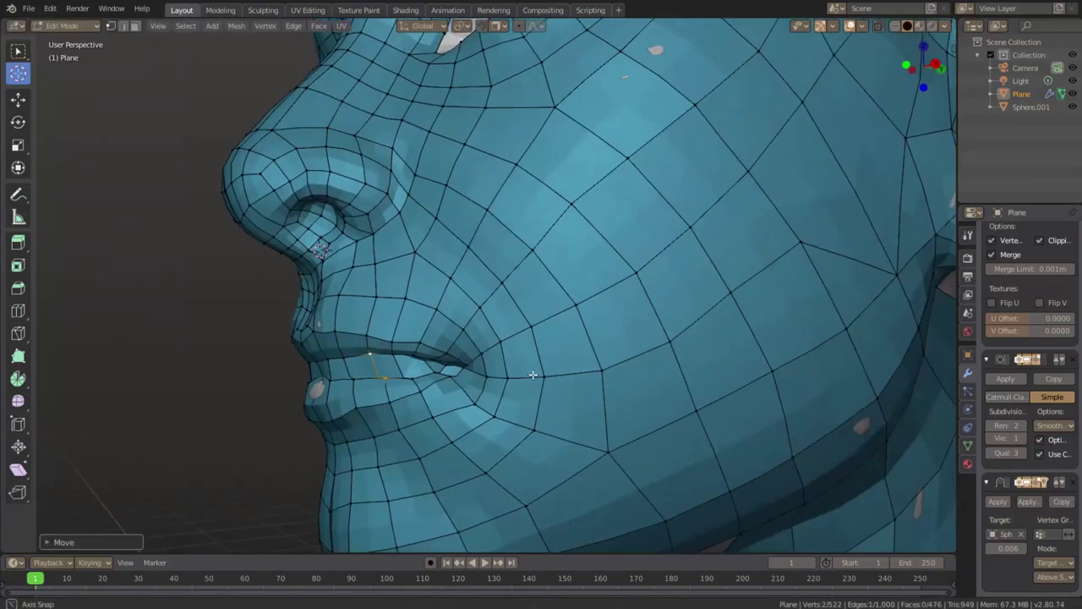
# Grow the mouth selection and flatten the lip strip along the Z axis.
pyautogui.moveTo(545, 317); pyautogui.dragTo(426, 308, button='middle')
pyautogui.scroll(2, 426, 309)
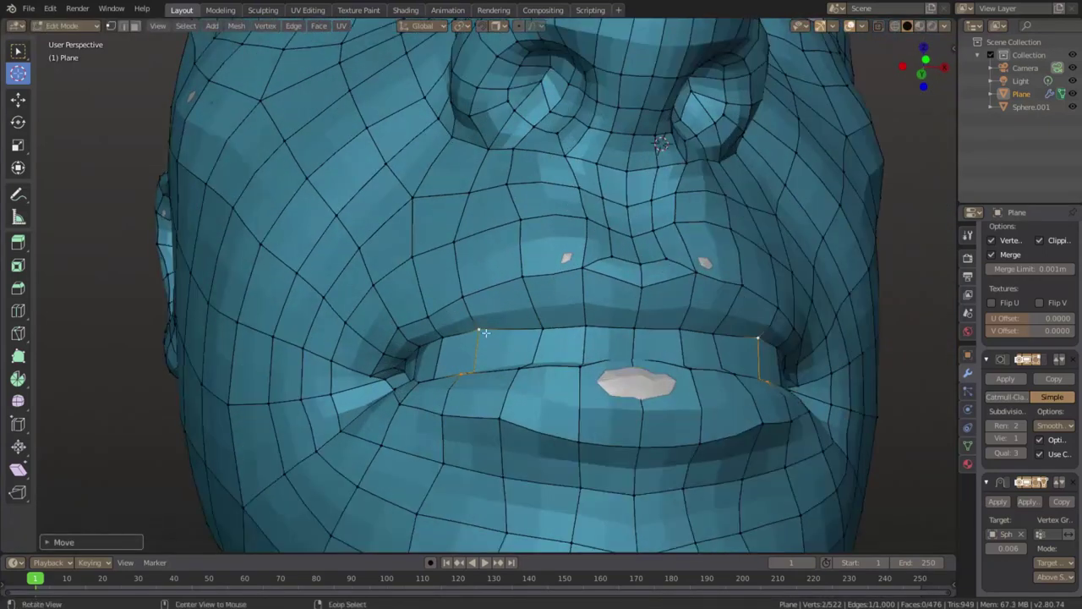
pyautogui.press('ctrl+KP_Add')
pyautogui.press('ctrl+KP_Add')
pyautogui.press('s')
pyautogui.press('Escape')
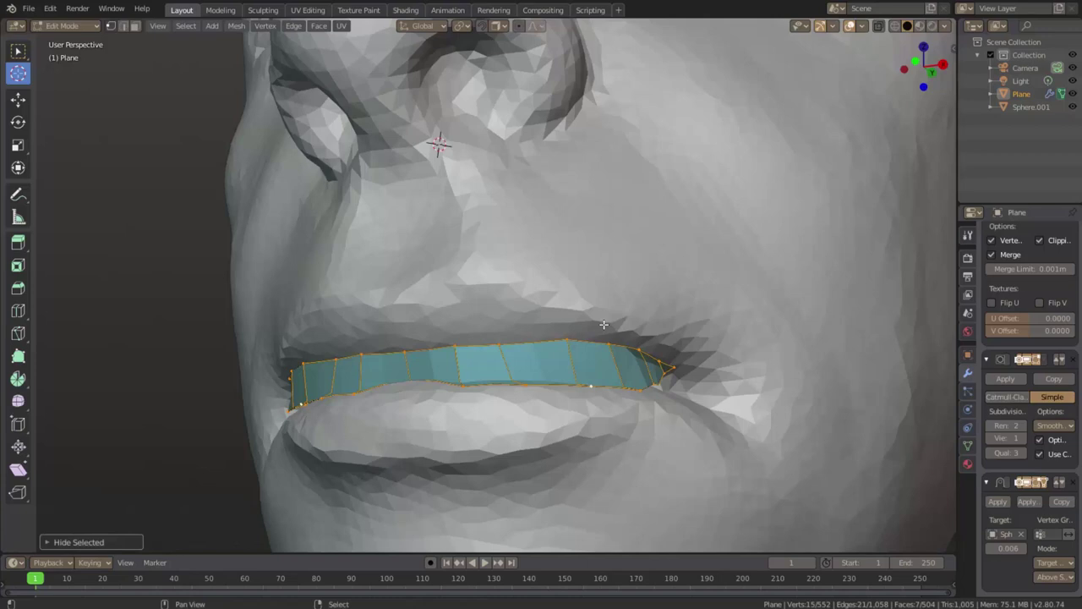
pyautogui.moveTo(603, 324); pyautogui.dragTo(508, 304, button='middle')
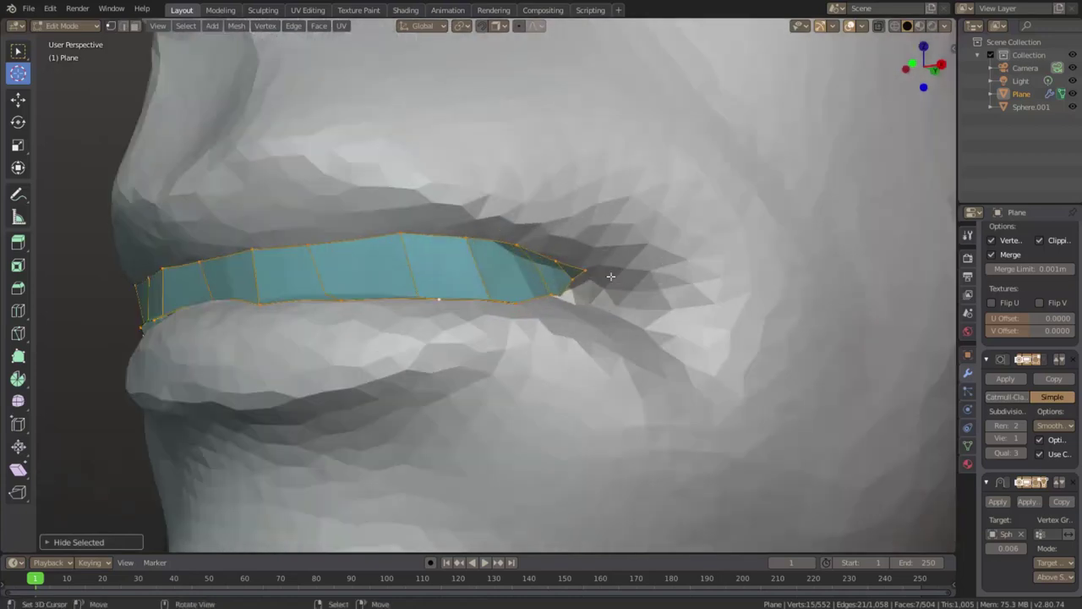
pyautogui.scroll(3, 507, 305)
pyautogui.scroll(-3, 475, 296)
pyautogui.press('g')
pyautogui.press('z')
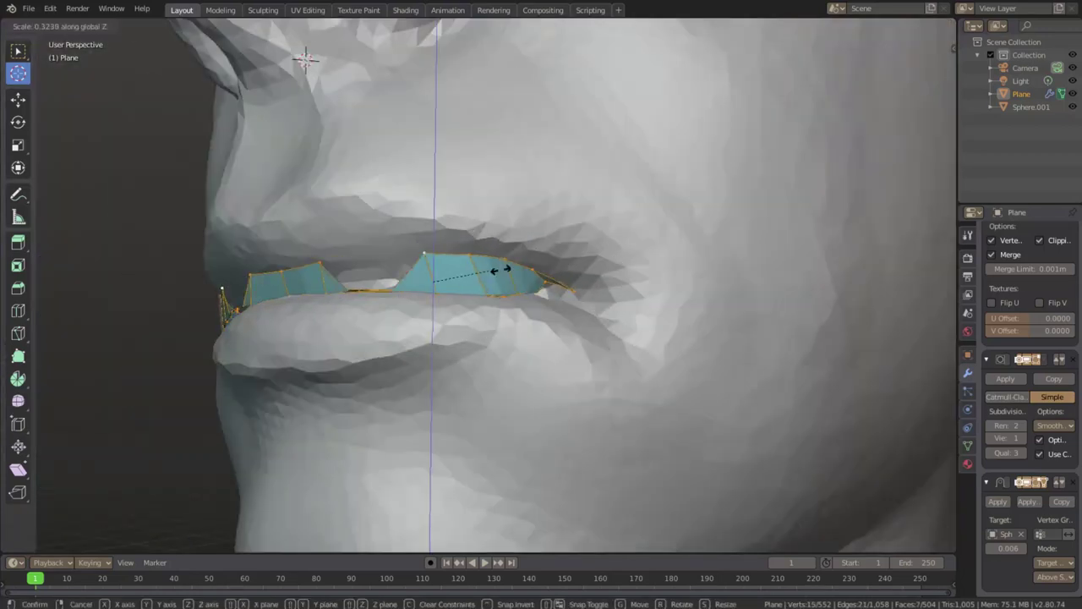
pyautogui.click(454, 283)
# Smooth the lip strip vertices, widen it toward the mouth corners, and convert triangles to quads.
pyautogui.moveTo(454, 282)
pyautogui.mouseDown(button='middle')
pyautogui.moveTo(558, 318)
pyautogui.moveTo(544, 314)
pyautogui.moveTo(582, 338)
pyautogui.moveTo(544, 210)
pyautogui.mouseUp(button='middle')
pyautogui.rightClick(544, 314)
pyautogui.click(545, 313)
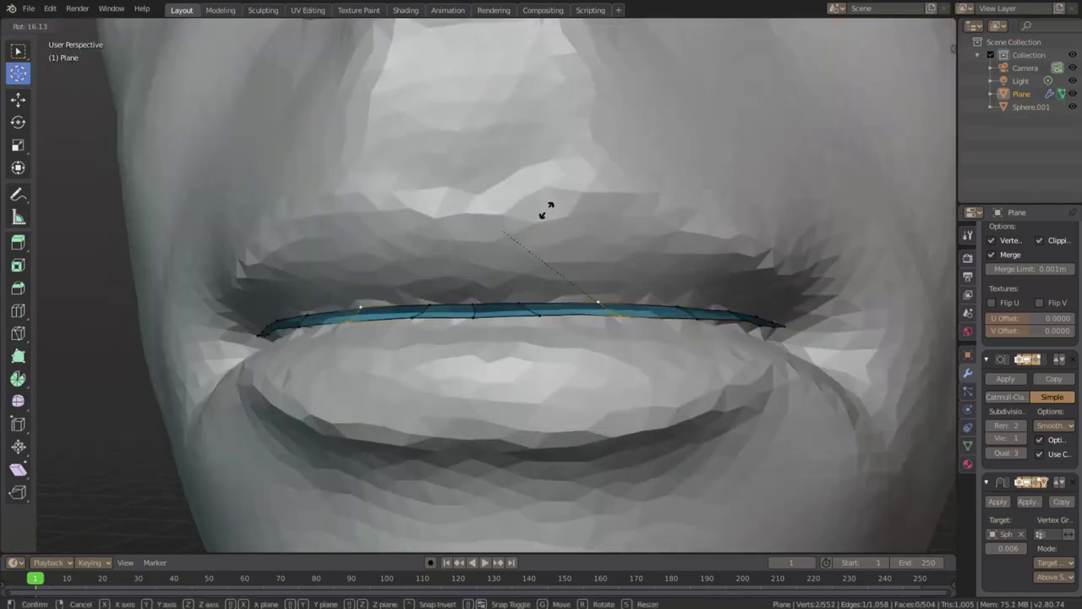
pyautogui.press('s')
pyautogui.click(527, 309)
pyautogui.moveTo(665, 242); pyautogui.dragTo(691, 325, button='middle')
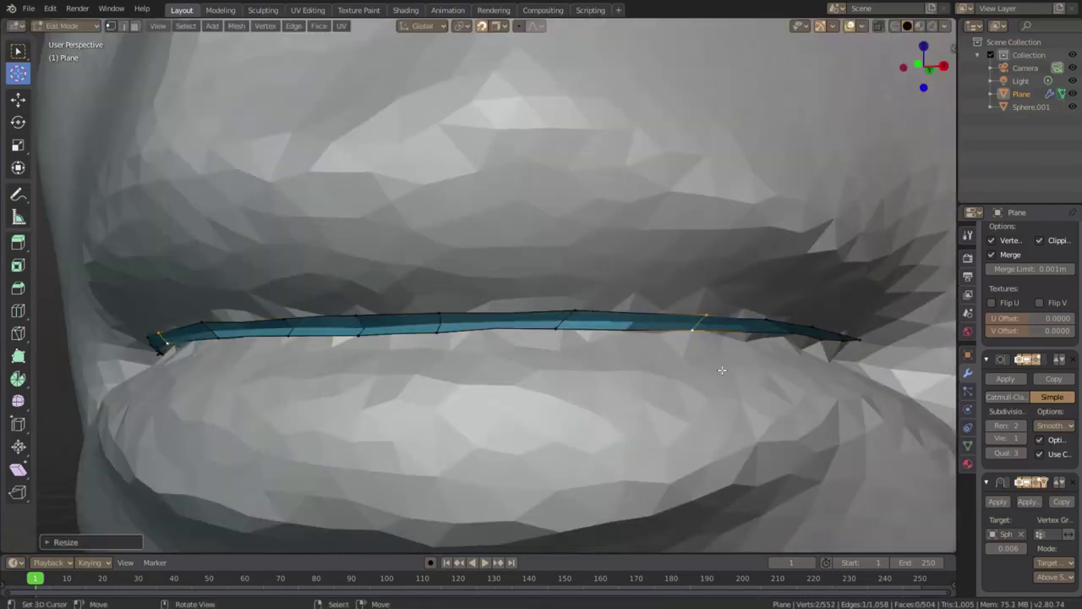
pyautogui.scroll(-7, 619, 340)
pyautogui.hotkey('alt', 'j')
pyautogui.moveTo(630, 272); pyautogui.dragTo(674, 252, button='middle')
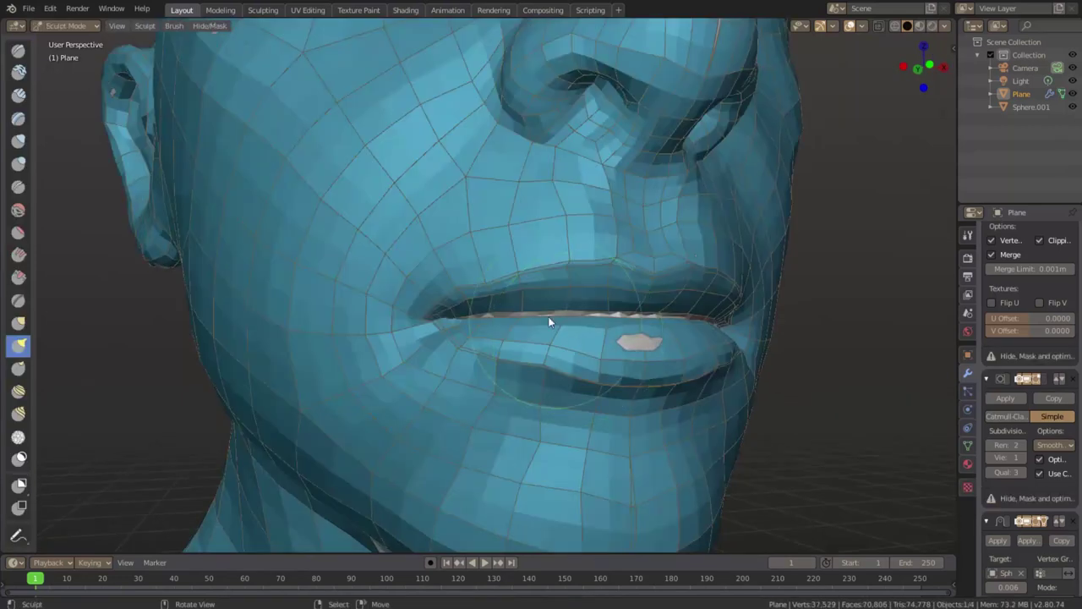
# Orbit and zoom in to inspect the lips from close up and a low front view.
pyautogui.moveTo(548, 321); pyautogui.dragTo(520, 198, button='middle')
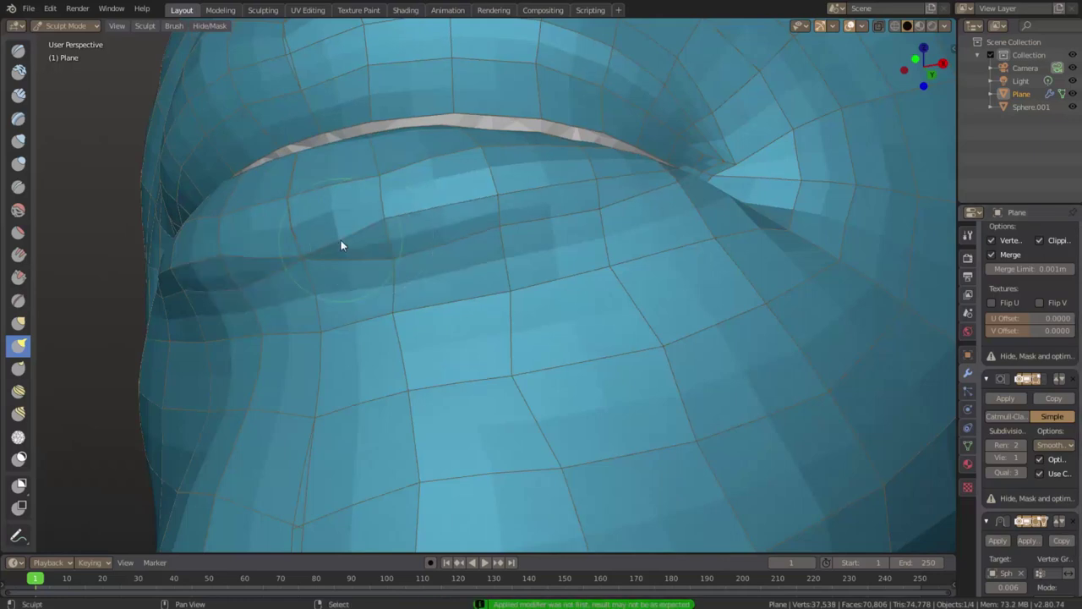
pyautogui.scroll(-5, 341, 240)
pyautogui.scroll(4, 521, 314)
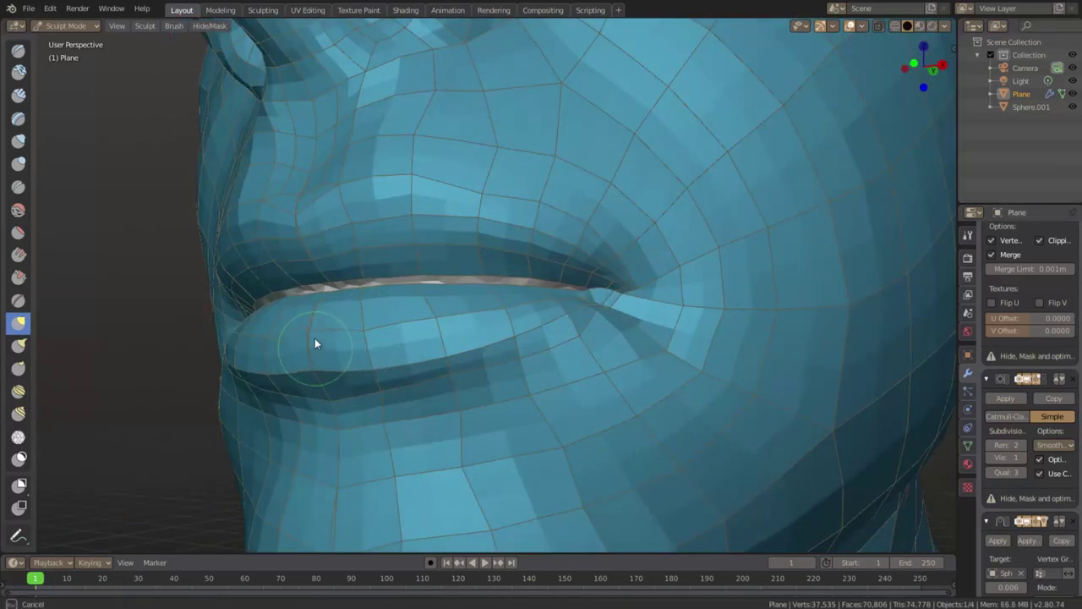
pyautogui.scroll(-5, 445, 330)
pyautogui.scroll(4, 547, 295)
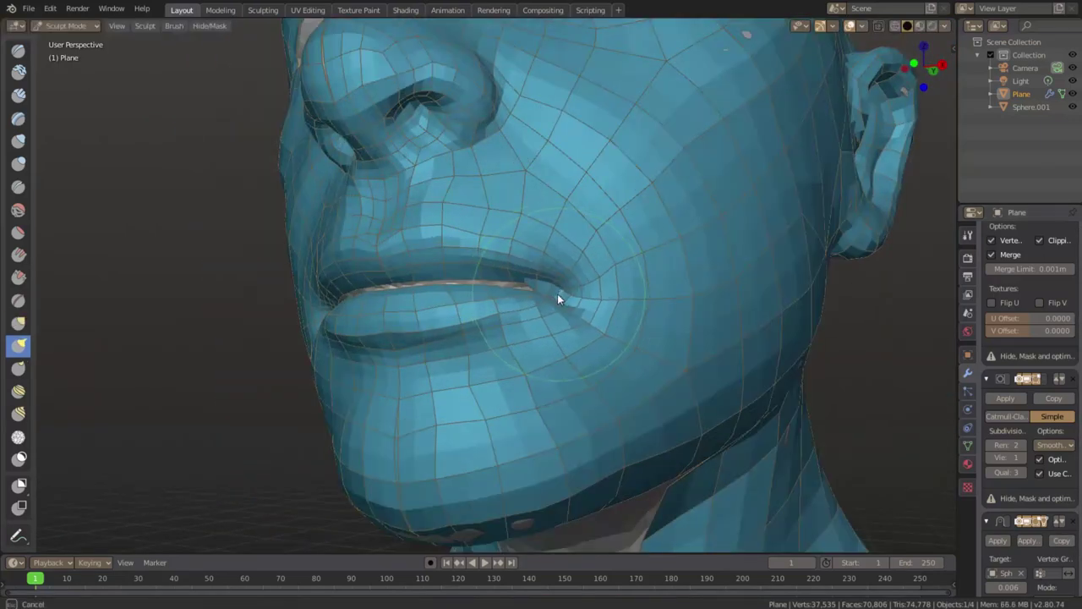
pyautogui.moveTo(455, 384)
pyautogui.mouseDown(button='middle')
pyautogui.moveTo(477, 331)
pyautogui.moveTo(474, 279)
pyautogui.mouseUp(button='middle')
# In Edit Mode, select the center loop down the face, remove it, and fill a face from the edges.
pyautogui.press('Tab')
pyautogui.keyDown('alt'); pyautogui.click(477, 331); pyautogui.keyUp('alt')
pyautogui.scroll(-3, 473, 279)
pyautogui.keyDown('alt'); pyautogui.click(496, 194); pyautogui.keyUp('alt')
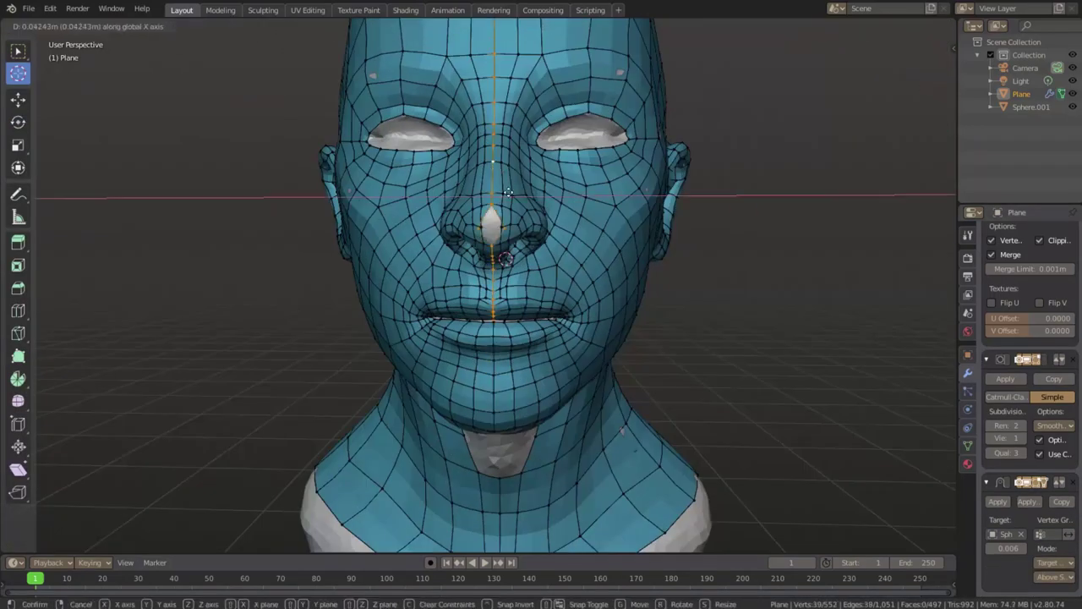
pyautogui.scroll(3, 502, 194)
pyautogui.moveTo(495, 195); pyautogui.dragTo(507, 210, button='middle')
pyautogui.press('h')
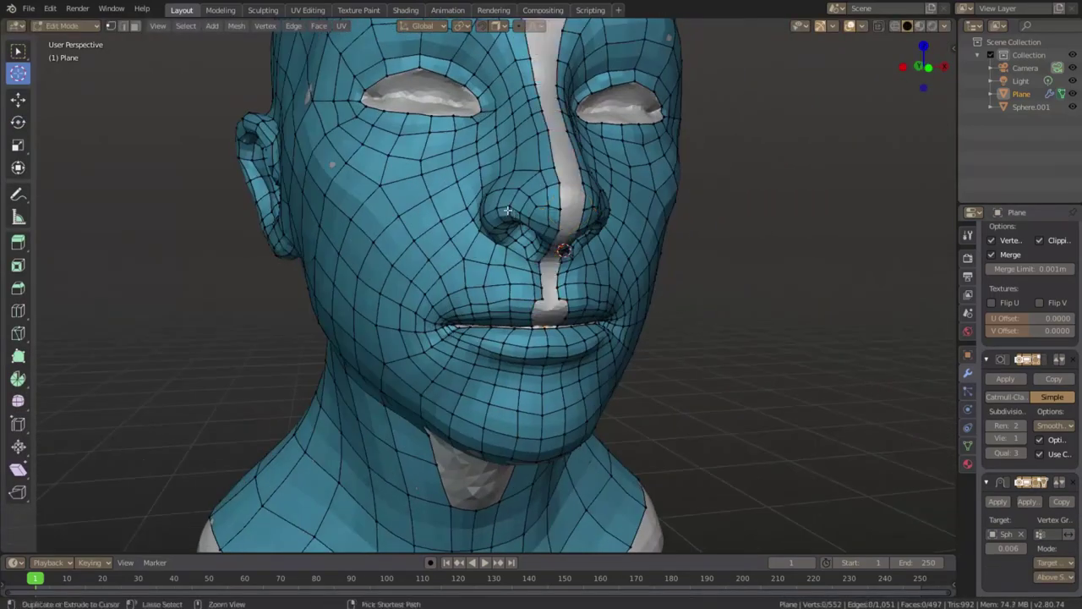
pyautogui.press('f')
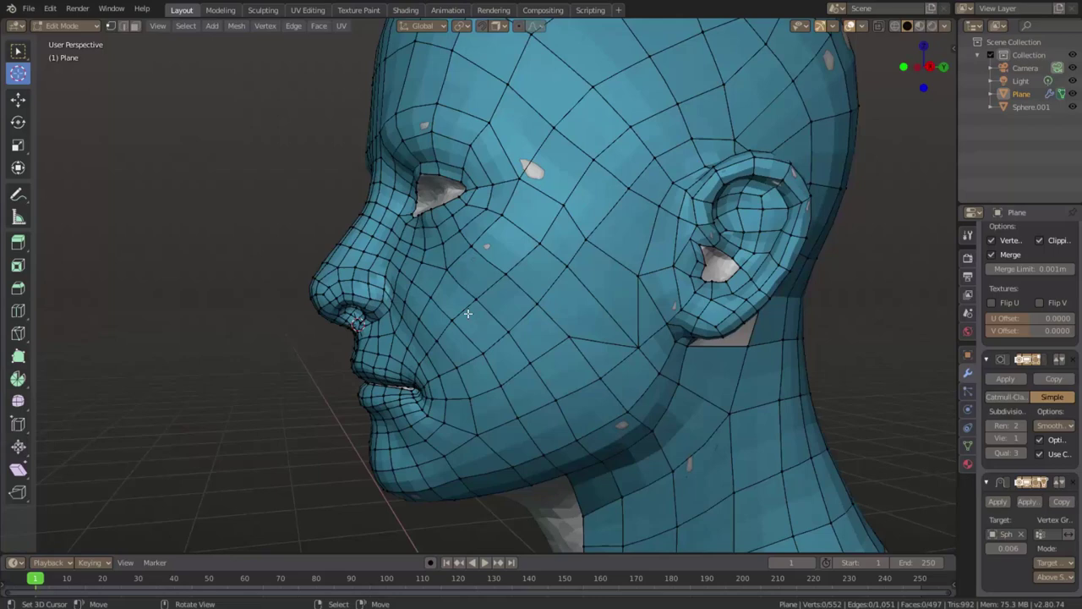
pyautogui.moveTo(467, 314)
pyautogui.mouseDown(button='middle')
pyautogui.moveTo(716, 297)
pyautogui.moveTo(391, 255)
pyautogui.mouseUp(button='middle')
# Merge the vertices behind the ear, reposition one by the gap, and loop-cut across the back of the neck.
pyautogui.hotkey('alt', 'm')
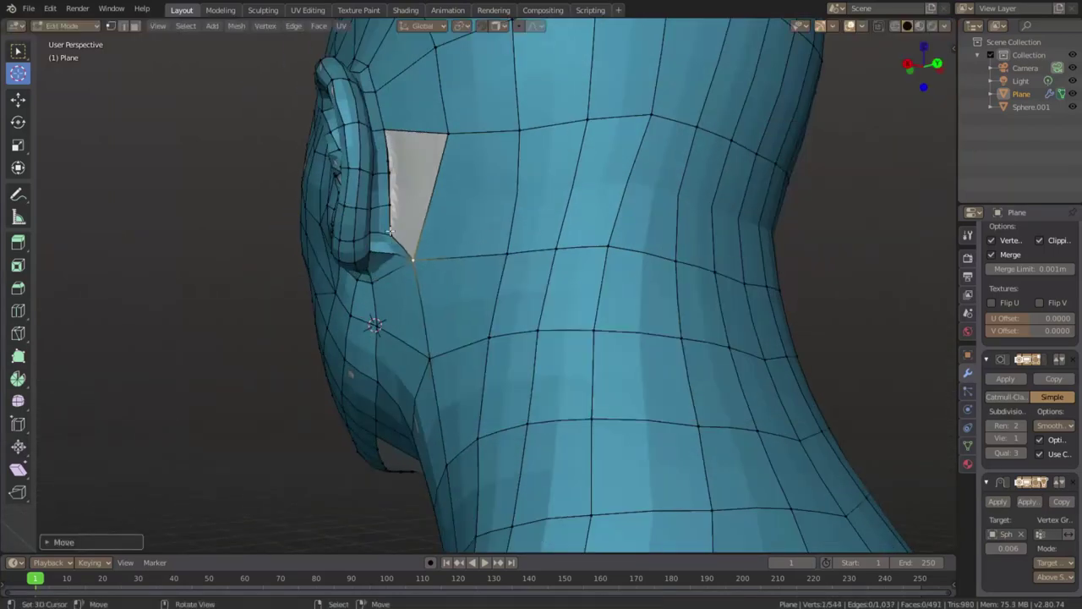
pyautogui.press('g')
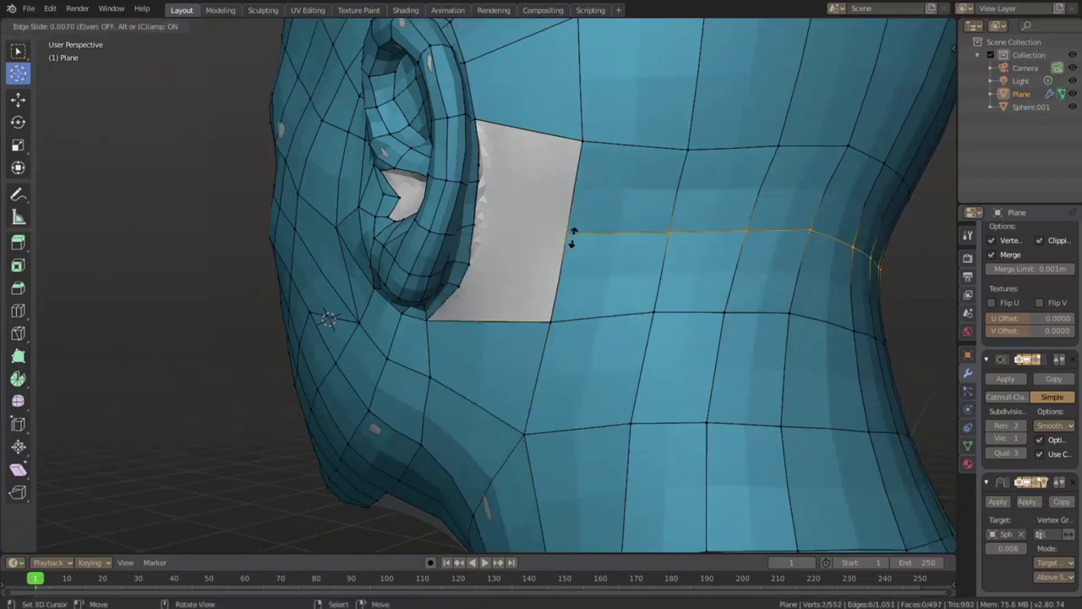
pyautogui.click(436, 324)
pyautogui.moveTo(436, 324); pyautogui.dragTo(406, 253, button='middle')
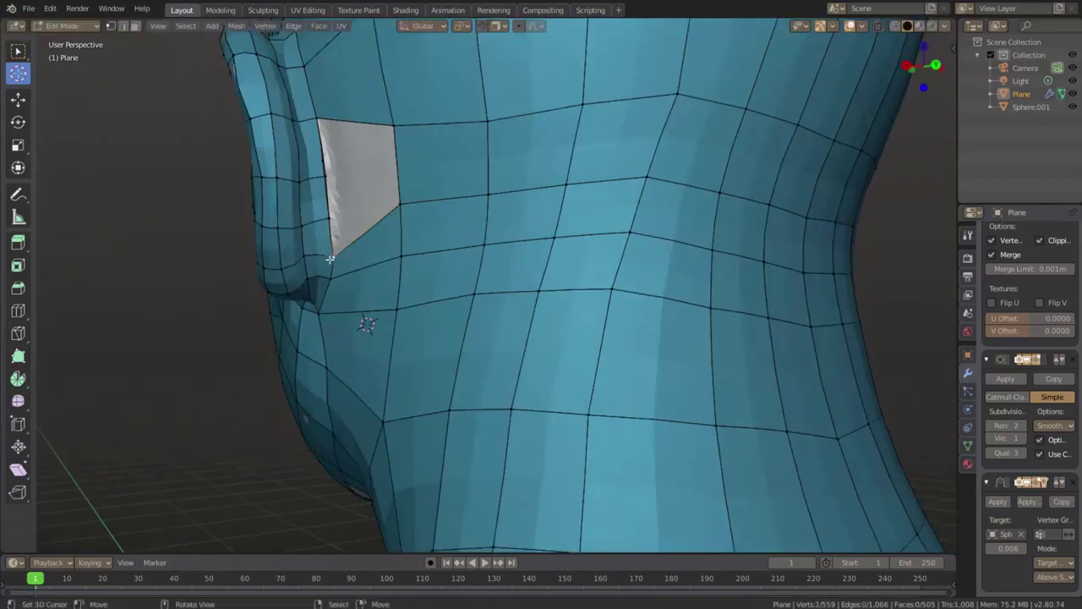
pyautogui.hotkey('ctrl', 'r')
pyautogui.click(426, 214)
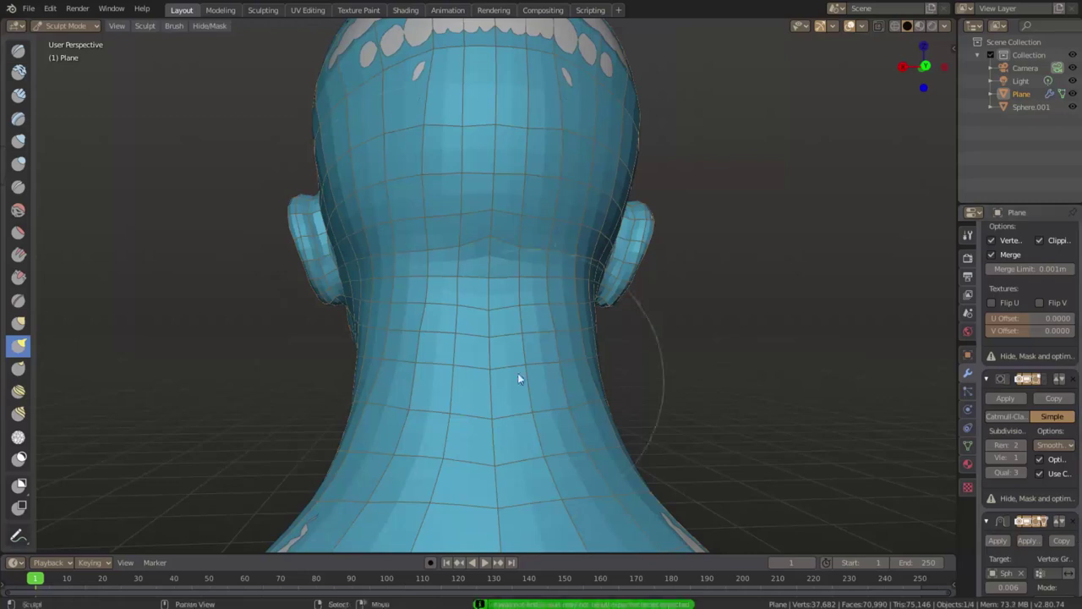
# Reposition the vertices under the jaw to close the gap beneath the chin.
pyautogui.moveTo(517, 373)
pyautogui.mouseDown(button='middle')
pyautogui.moveTo(440, 222)
pyautogui.moveTo(454, 134)
pyautogui.moveTo(514, 147)
pyautogui.mouseUp(button='middle')
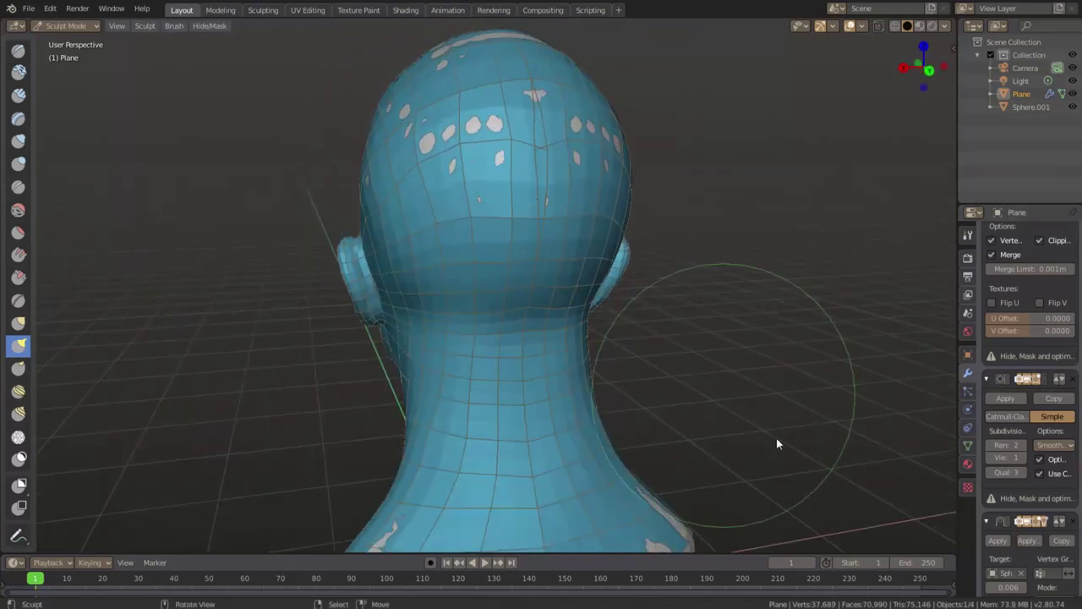
pyautogui.press('Tab')
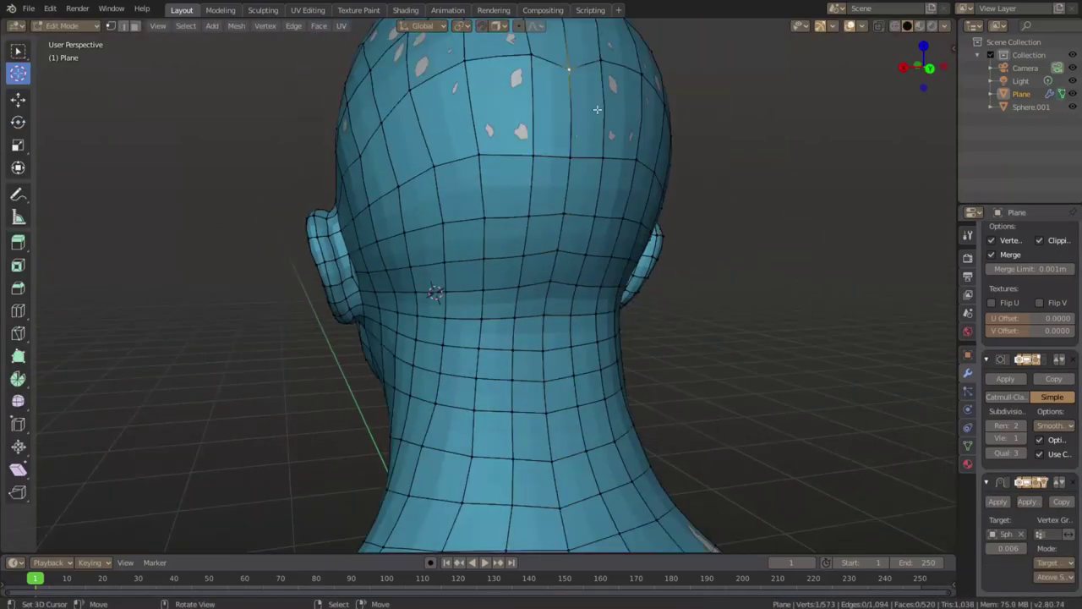
pyautogui.moveTo(597, 109); pyautogui.dragTo(487, 155, button='middle')
pyautogui.scroll(4, 487, 154)
pyautogui.scroll(-5, 588, 203)
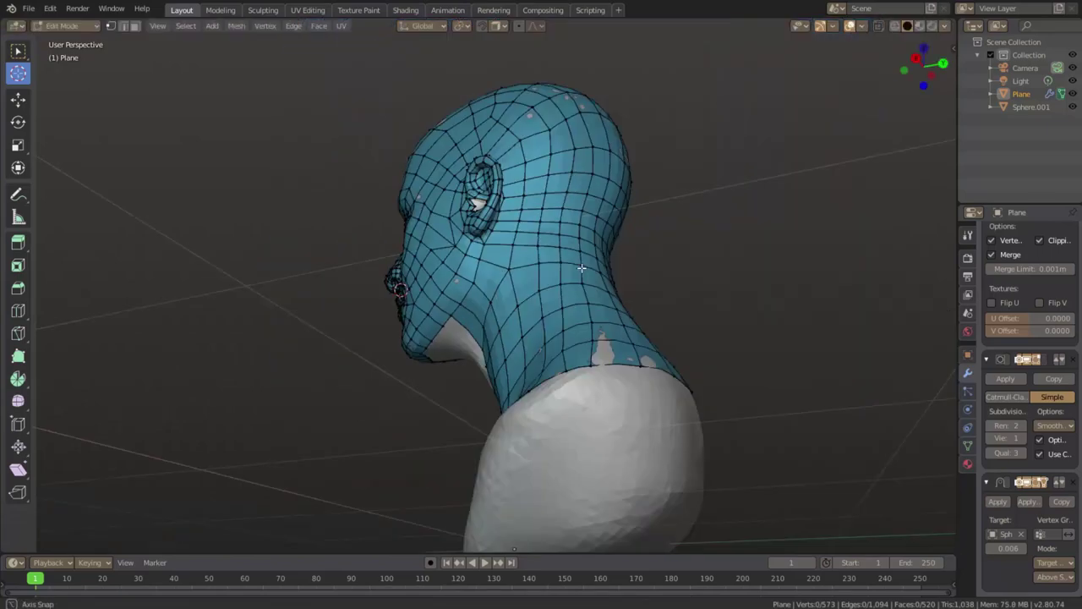
pyautogui.moveTo(588, 203)
pyautogui.mouseDown(button='middle')
pyautogui.moveTo(321, 302)
pyautogui.moveTo(753, 310)
pyautogui.mouseUp(button='middle')
pyautogui.scroll(5, 640, 312)
pyautogui.moveTo(641, 312)
pyautogui.mouseDown(button='middle')
pyautogui.moveTo(542, 164)
pyautogui.moveTo(609, 291)
pyautogui.mouseUp(button='middle')
pyautogui.scroll(3, 610, 291)
pyautogui.click(506, 234)
# Move the back-of-neck vertices, then toggle into Sculpt Mode to relax the mesh.
pyautogui.moveTo(506, 234); pyautogui.dragTo(601, 298, button='middle')
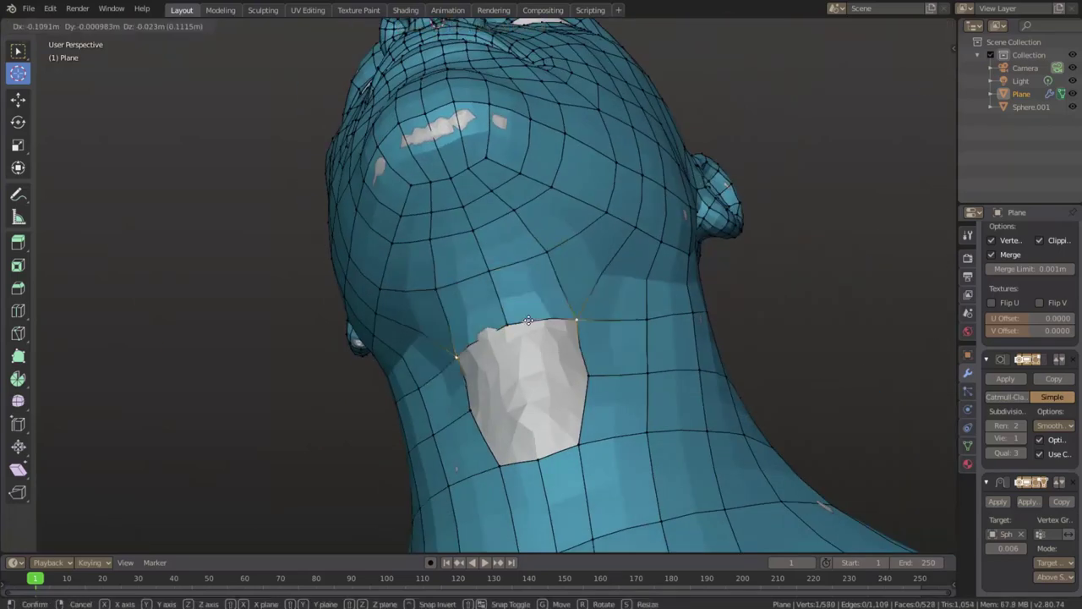
pyautogui.click(595, 309)
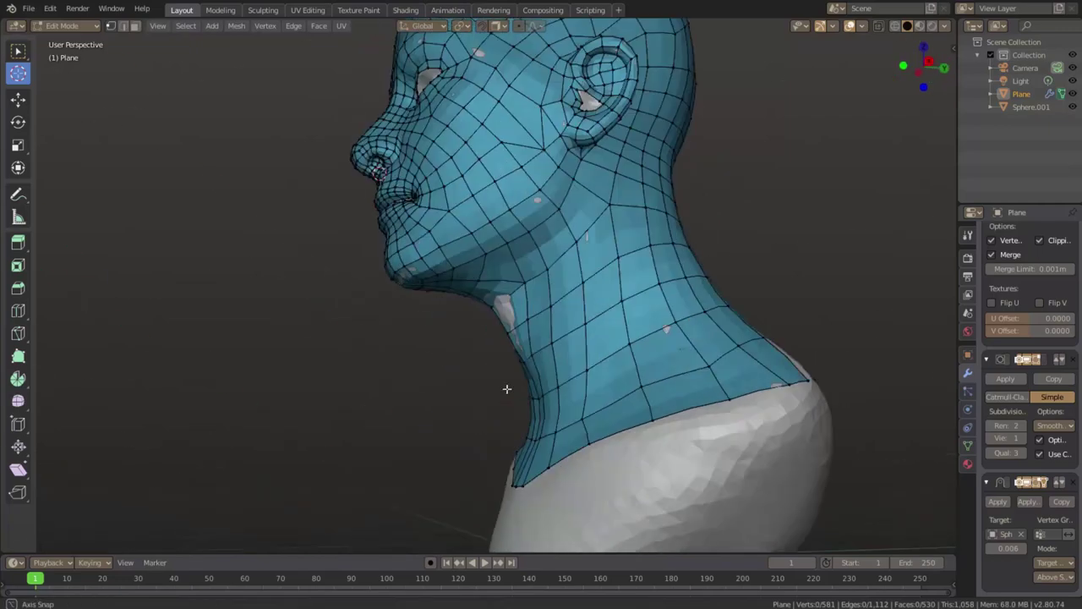
pyautogui.moveTo(595, 309)
pyautogui.mouseDown(button='middle')
pyautogui.moveTo(498, 361)
pyautogui.moveTo(548, 362)
pyautogui.mouseUp(button='middle')
pyautogui.hotkey('ctrl', 'Tab')
pyautogui.press('Tab')
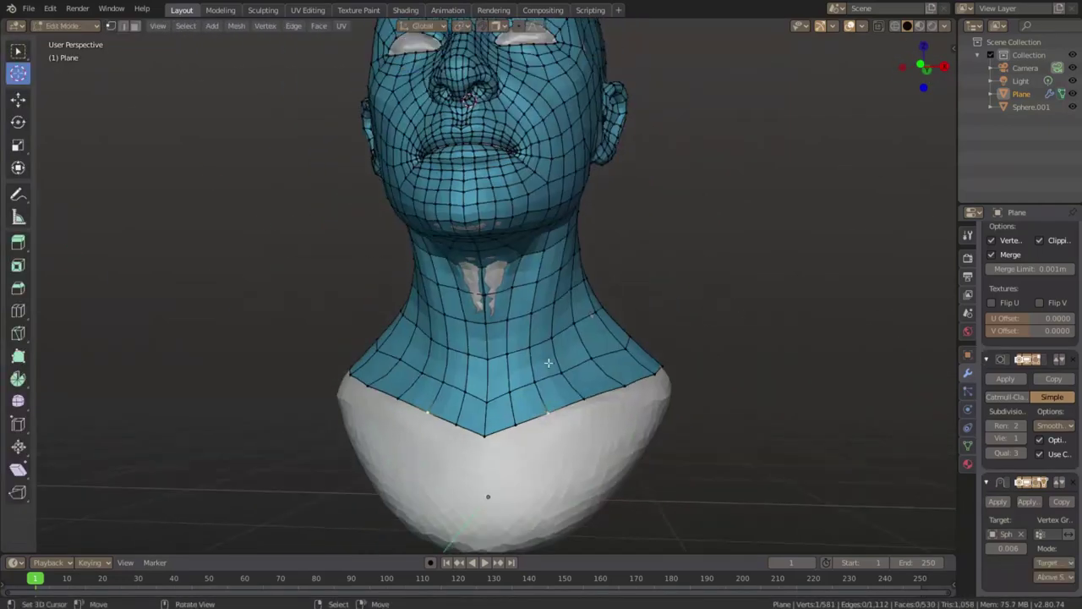
pyautogui.hotkey('ctrl', 'Tab')
pyautogui.moveTo(576, 290)
pyautogui.mouseDown(button='middle')
pyautogui.moveTo(591, 398)
pyautogui.moveTo(647, 379)
pyautogui.mouseUp(button='middle')
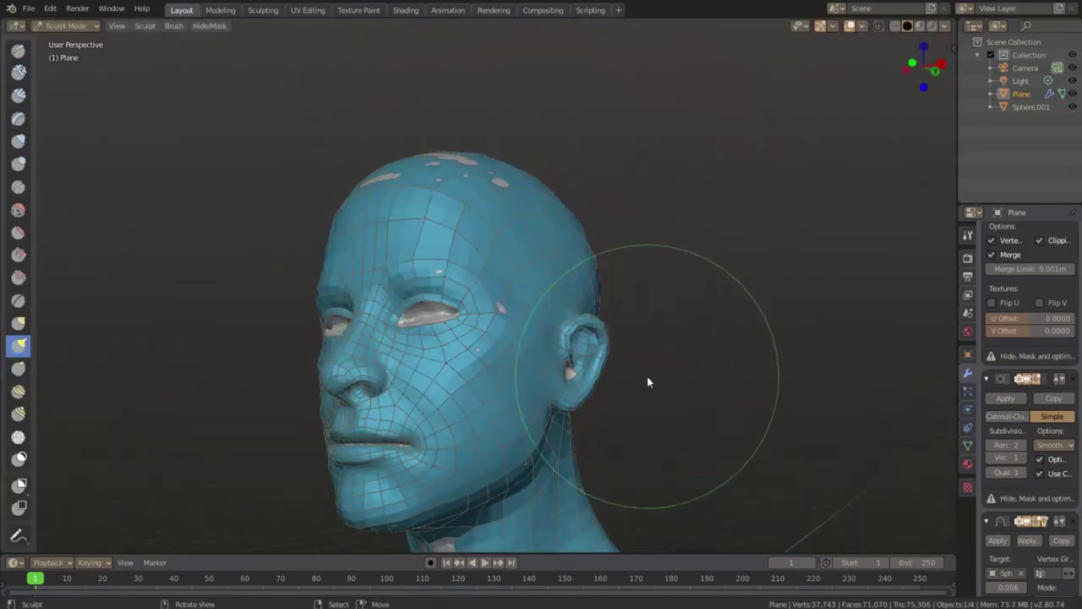
# Add a loop cut ringing the eye hole.
pyautogui.press('Tab')
pyautogui.scroll(5, 503, 202)
pyautogui.moveTo(545, 260); pyautogui.dragTo(592, 201, button='middle')
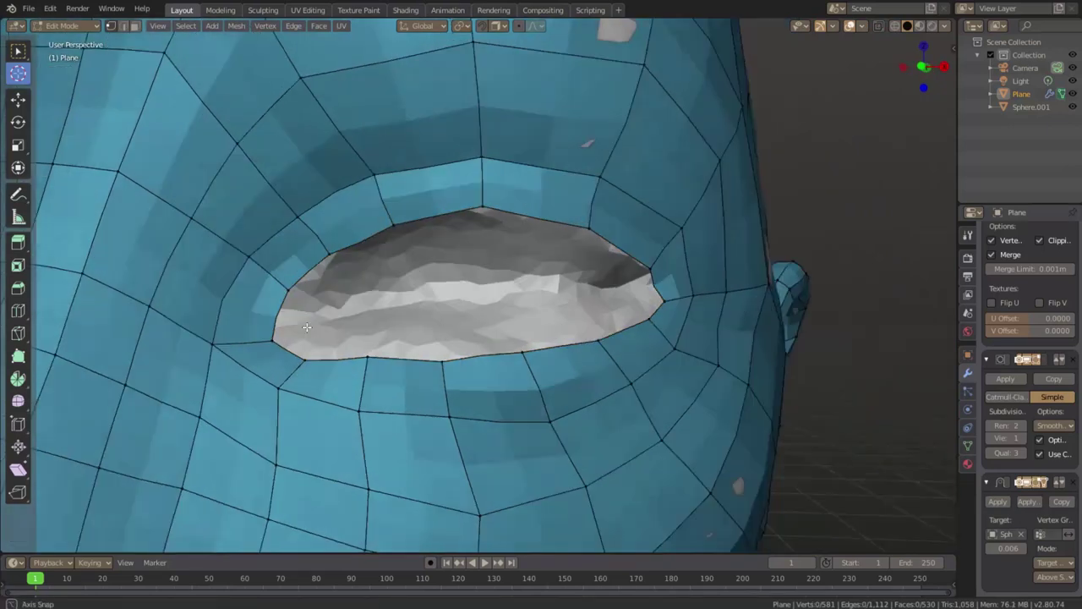
pyautogui.hotkey('ctrl', 'r')
pyautogui.scroll(-5, 596, 139)
pyautogui.moveTo(596, 139); pyautogui.dragTo(507, 135, button='middle')
pyautogui.scroll(5, 507, 135)
pyautogui.press('g')
pyautogui.press('g')
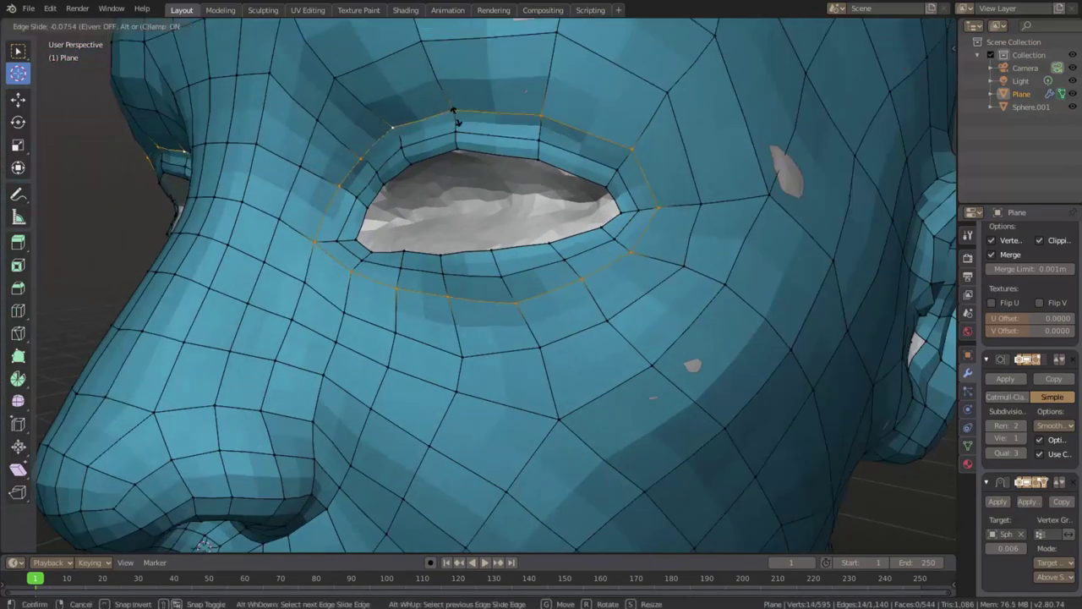
pyautogui.moveTo(646, 250); pyautogui.dragTo(566, 221, button='middle')
# Select the eye hole's border loop, Grid Fill it, and move the fill into place.
pyautogui.keyDown('alt'); pyautogui.click(566, 222); pyautogui.keyUp('alt')
pyautogui.scroll(-3, 612, 300)
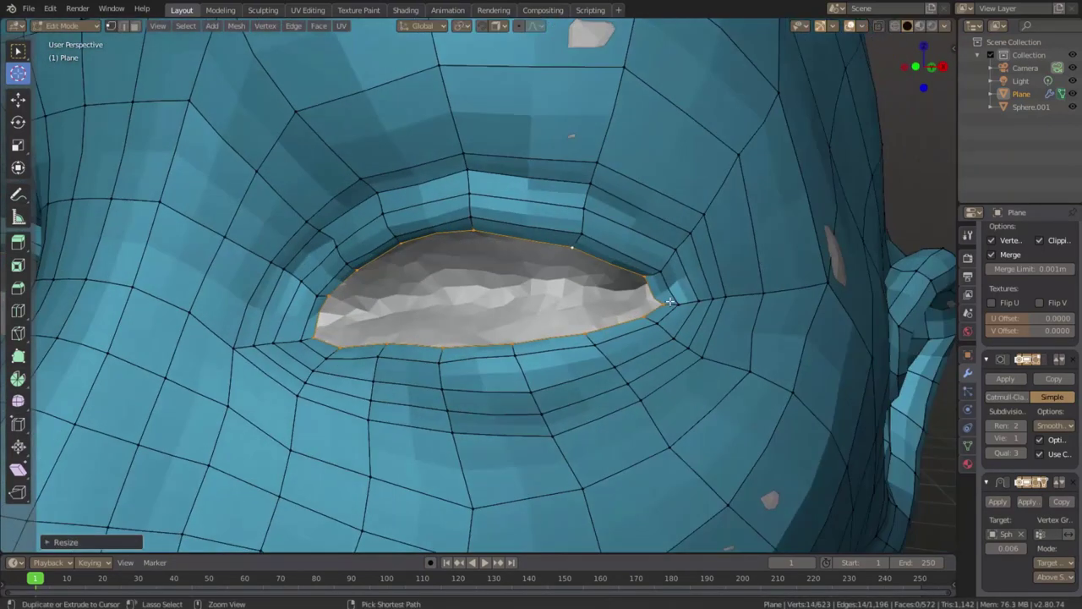
pyautogui.hotkey('ctrl', 'f')
pyautogui.click(611, 302)
pyautogui.scroll(2, 611, 302)
pyautogui.moveTo(612, 302)
pyautogui.mouseDown(button='middle')
pyautogui.moveTo(536, 330)
pyautogui.moveTo(345, 298)
pyautogui.moveTo(456, 297)
pyautogui.mouseUp(button='middle')
pyautogui.press('g')
pyautogui.click(346, 297)
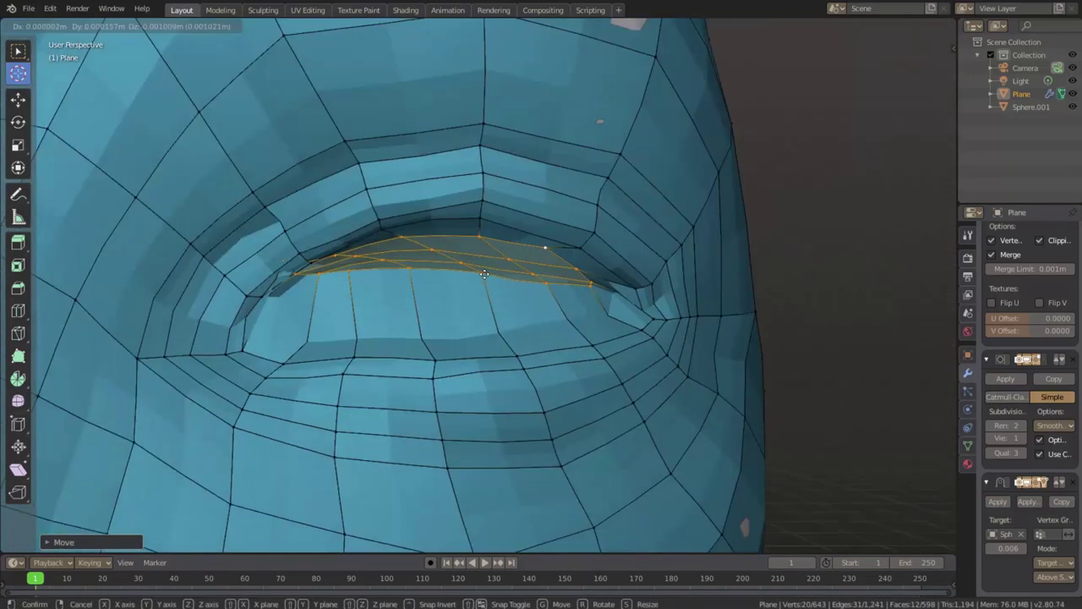
# Scale the eye fill and smooth its vertices.
pyautogui.press('g')
pyautogui.click(643, 313)
pyautogui.hotkey('ctrl', 'v')
pyautogui.click(554, 311)
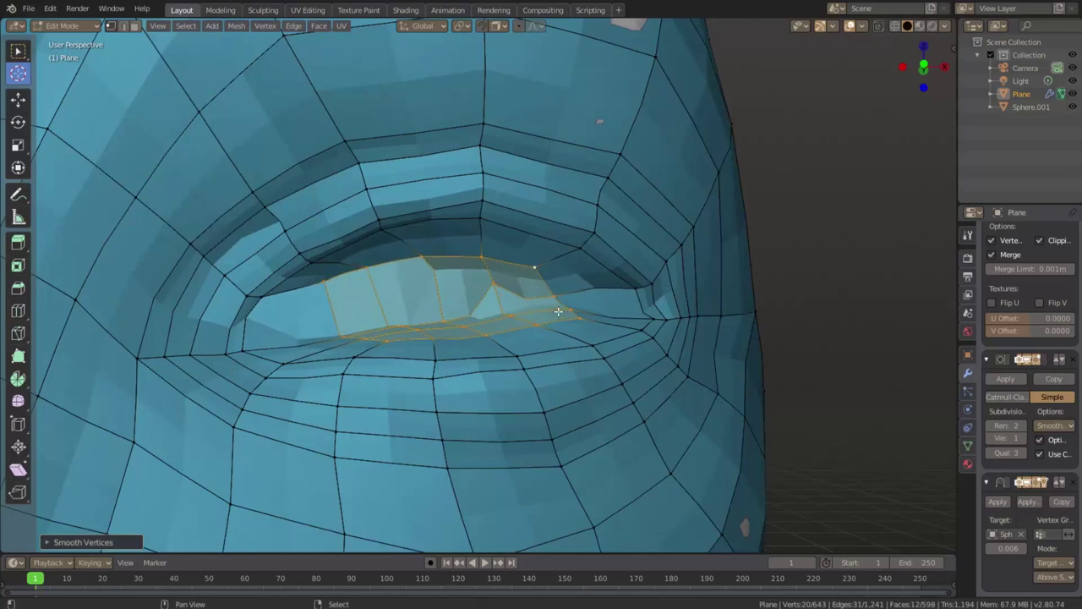
pyautogui.hotkey('ctrl', 'Tab')
pyautogui.press('Tab')
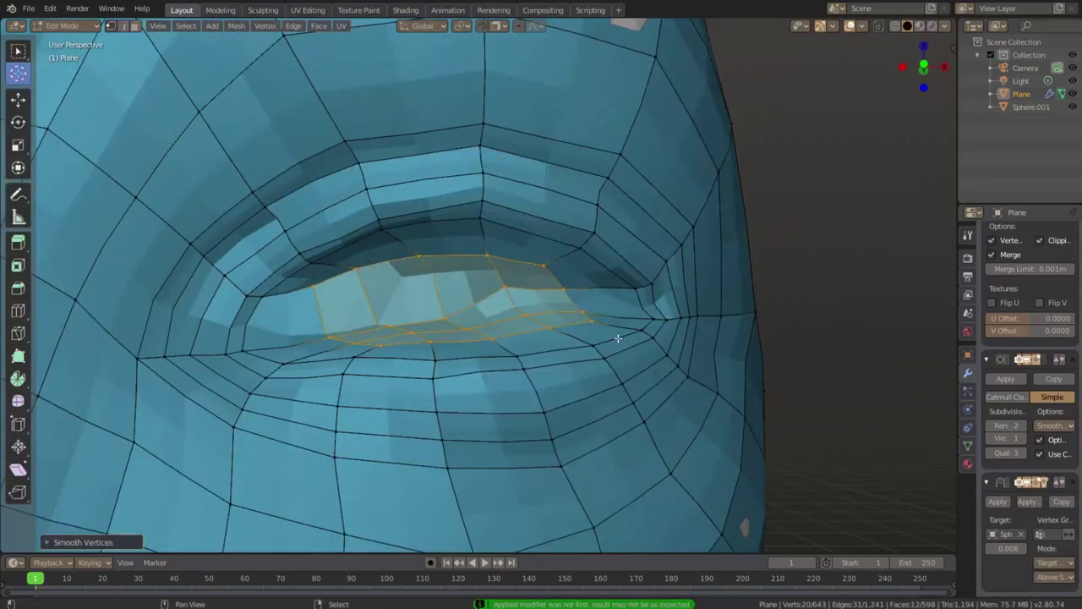
# Move lower-eyelid edges and vertices to shape the closed lids.
pyautogui.moveTo(618, 338); pyautogui.dragTo(286, 337, button='middle')
pyautogui.click(286, 336)
pyautogui.press('g')
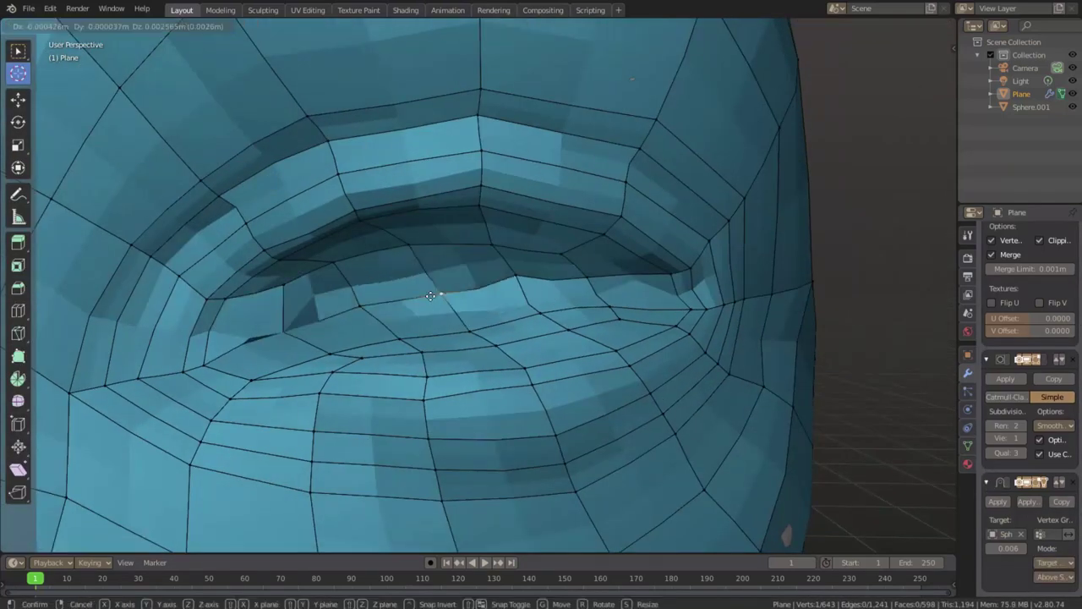
pyautogui.moveTo(582, 275); pyautogui.dragTo(290, 326, button='middle')
pyautogui.click(290, 326)
pyautogui.press('g')
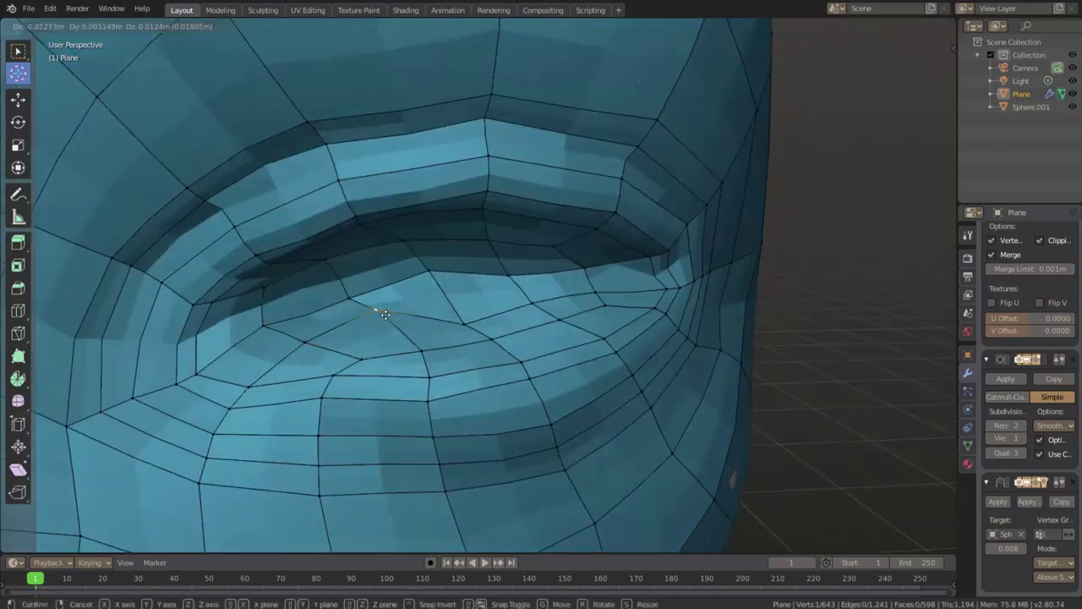
pyautogui.keyDown('alt'); pyautogui.moveTo(520, 302); pyautogui.dragTo(542, 228); pyautogui.keyUp('alt')
pyautogui.keyDown('alt'); pyautogui.rightClick(541, 228); pyautogui.keyUp('alt')
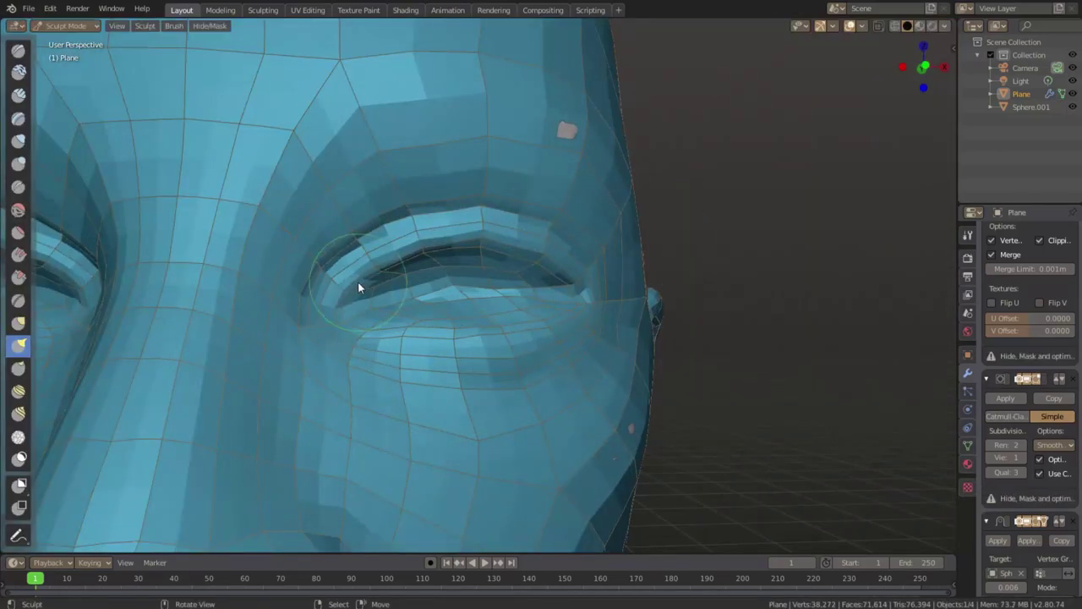
# Adjust the sculpt brush strength and relax the eye area in Sculpt Mode.
pyautogui.hotkey('shift', 'f')
pyautogui.moveTo(367, 273); pyautogui.dragTo(546, 156, button='middle')
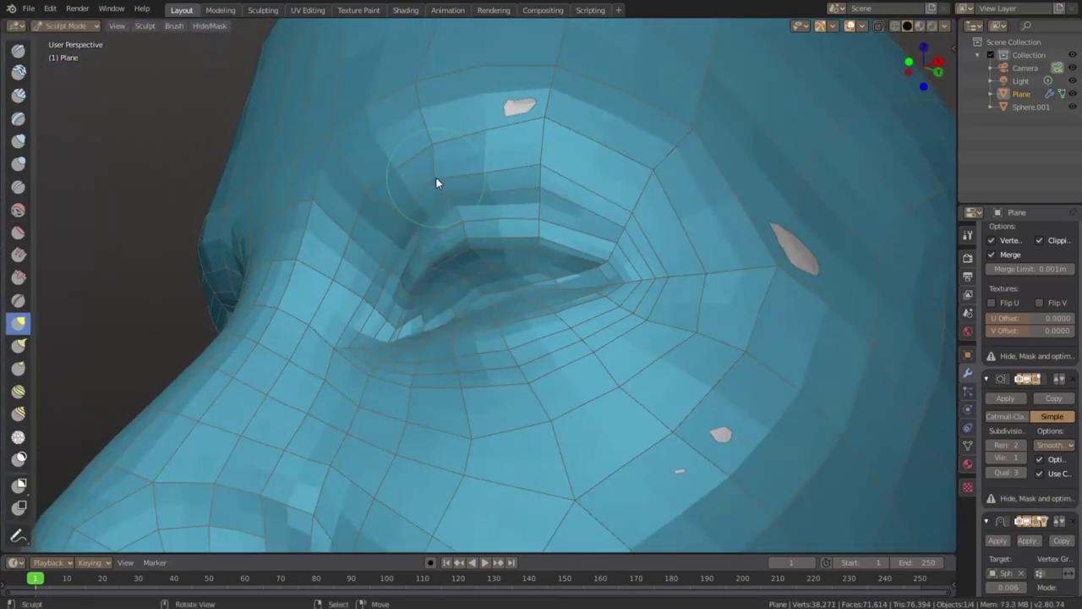
pyautogui.scroll(-5, 365, 264)
pyautogui.moveTo(451, 314); pyautogui.dragTo(447, 217, button='middle')
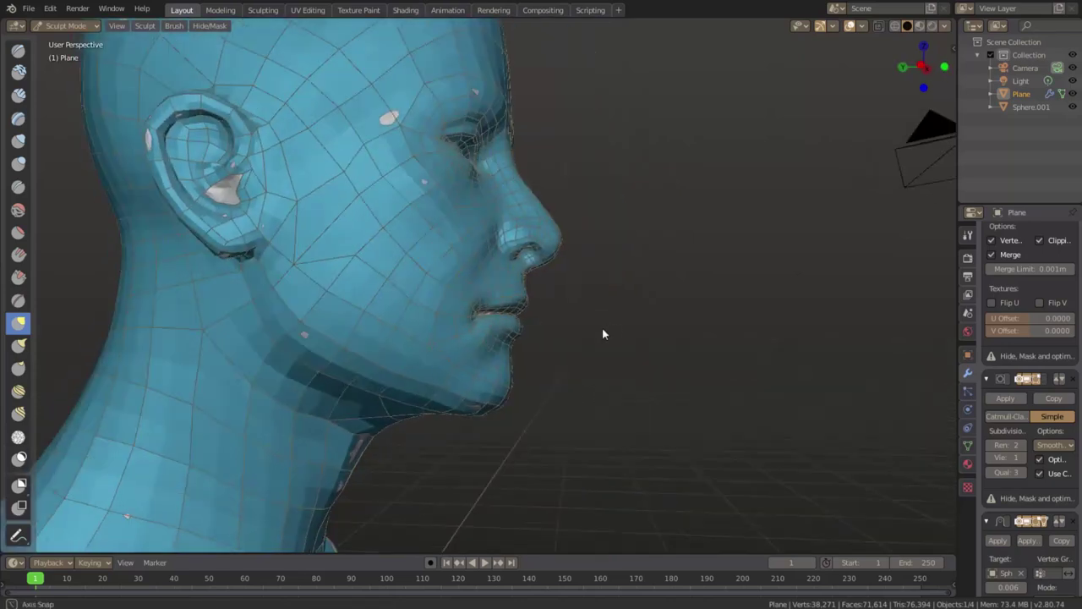
pyautogui.hotkey('ctrl', 'Tab')
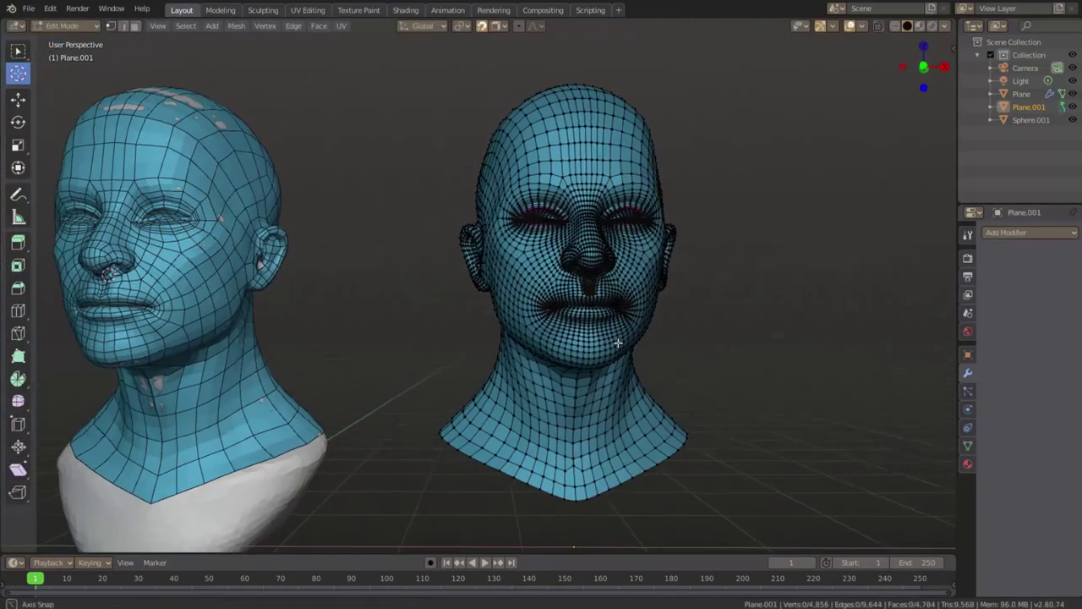
# Zoom in on Plane.001's ear and Grid Fill its border loop, then adjust brush strength.
pyautogui.moveTo(617, 343)
pyautogui.mouseDown(button='middle')
pyautogui.moveTo(599, 224)
pyautogui.moveTo(628, 283)
pyautogui.mouseUp(button='middle')
pyautogui.scroll(5, 599, 224)
pyautogui.scroll(5, 639, 250)
pyautogui.hotkey('ctrl', 'f')
pyautogui.click(583, 269)
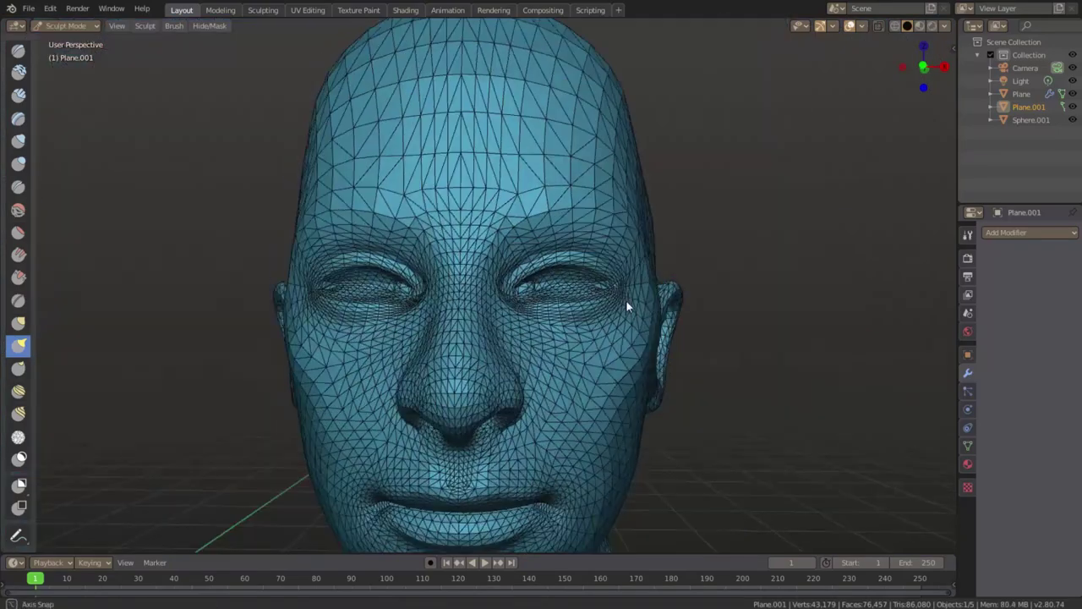
pyautogui.hotkey('shift', 'f')
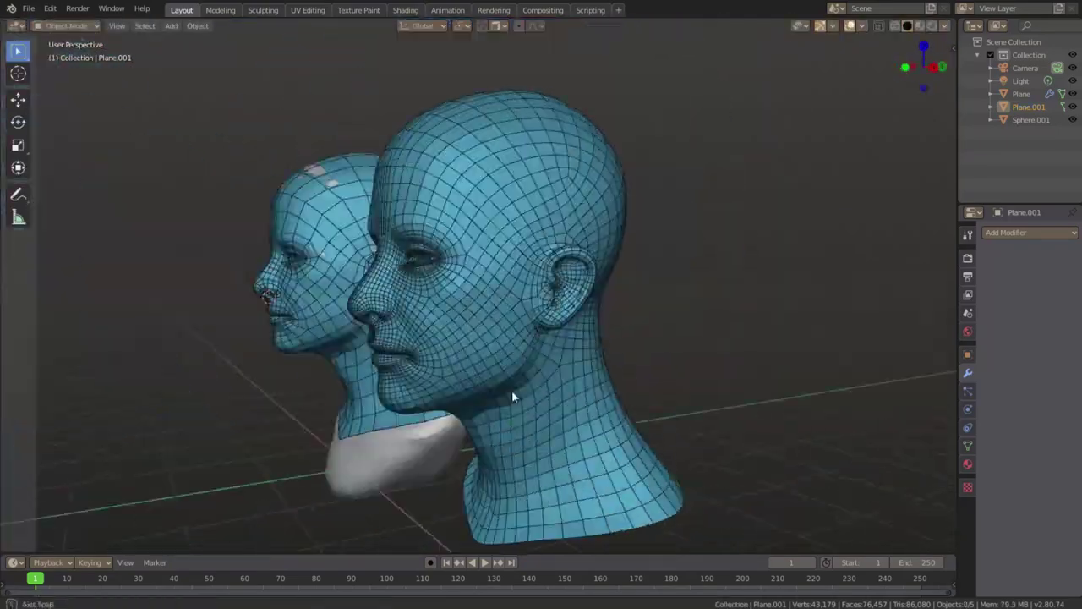